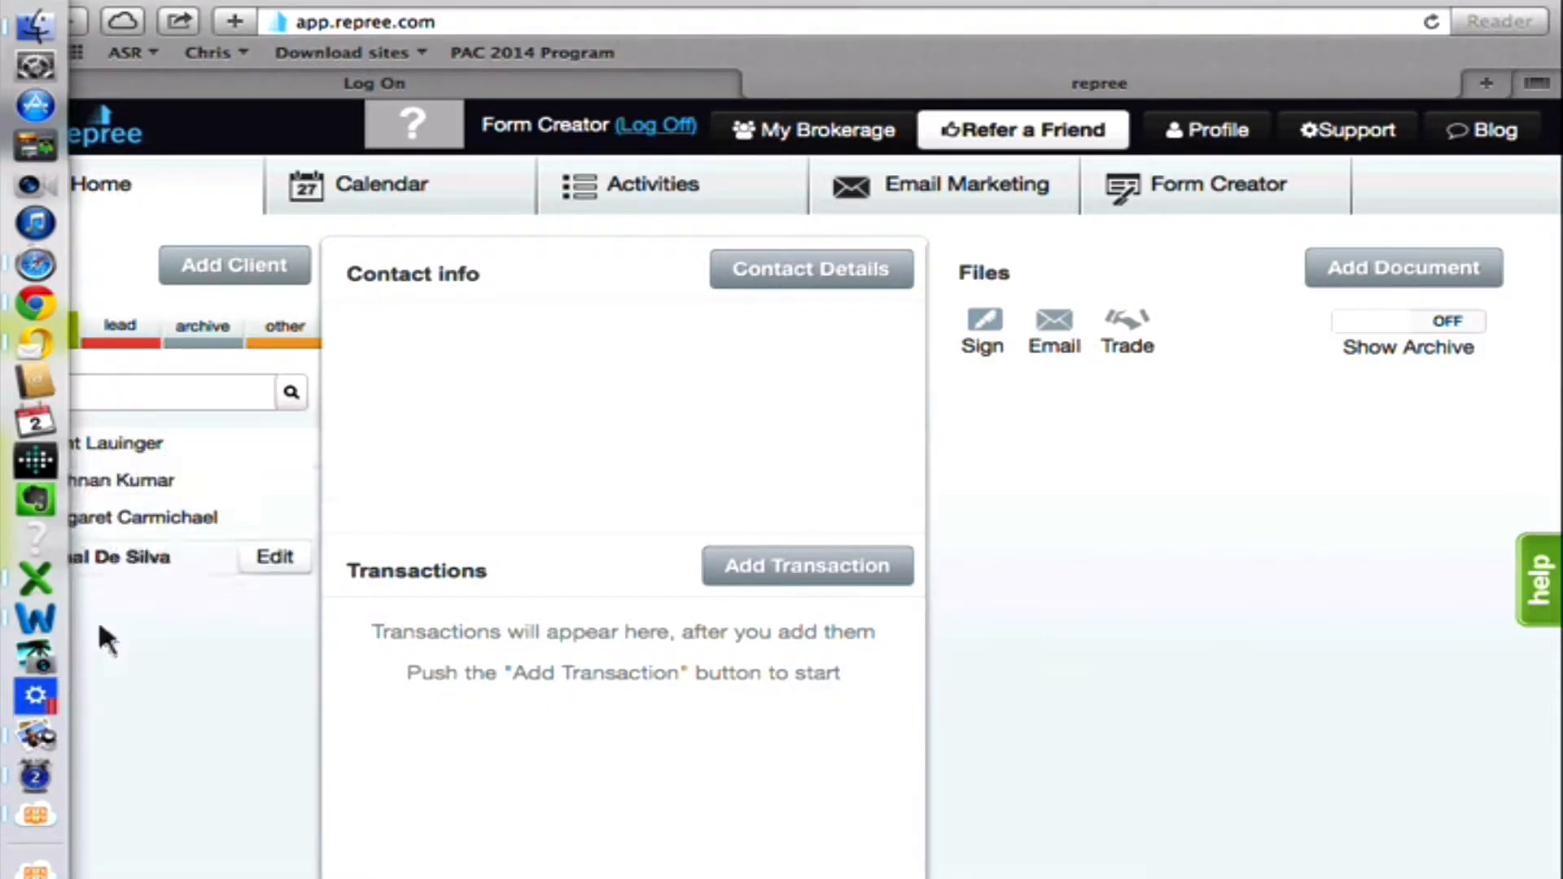
View the first client's Saskatchewan transaction files and look at the blank new-client form.
{"action": "left_click", "coordinate": [131, 443]}
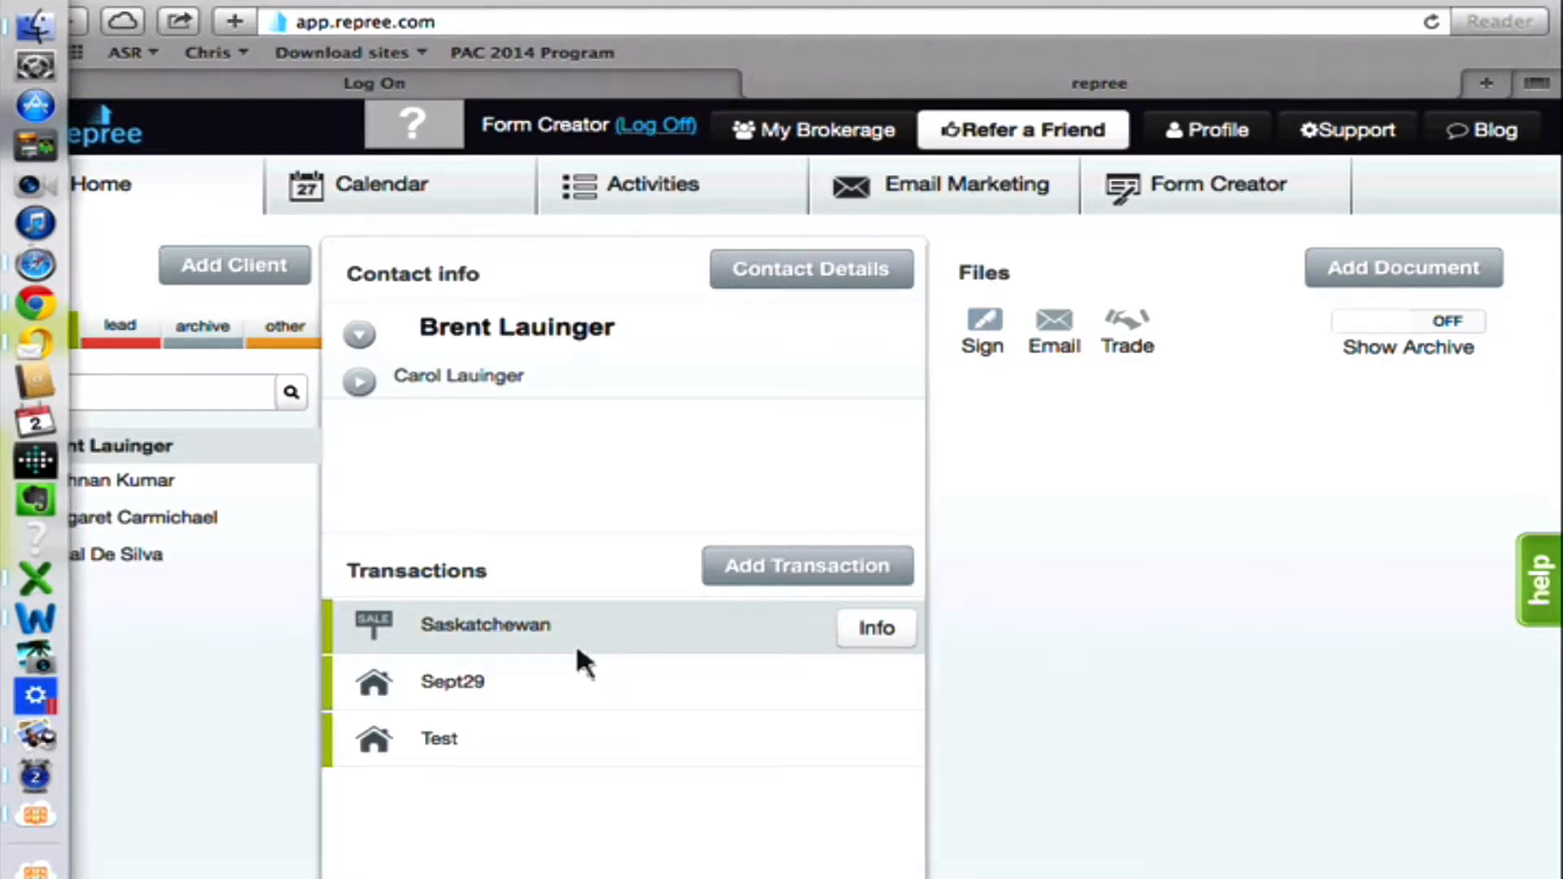
{"action": "left_click", "coordinate": [520, 642]}
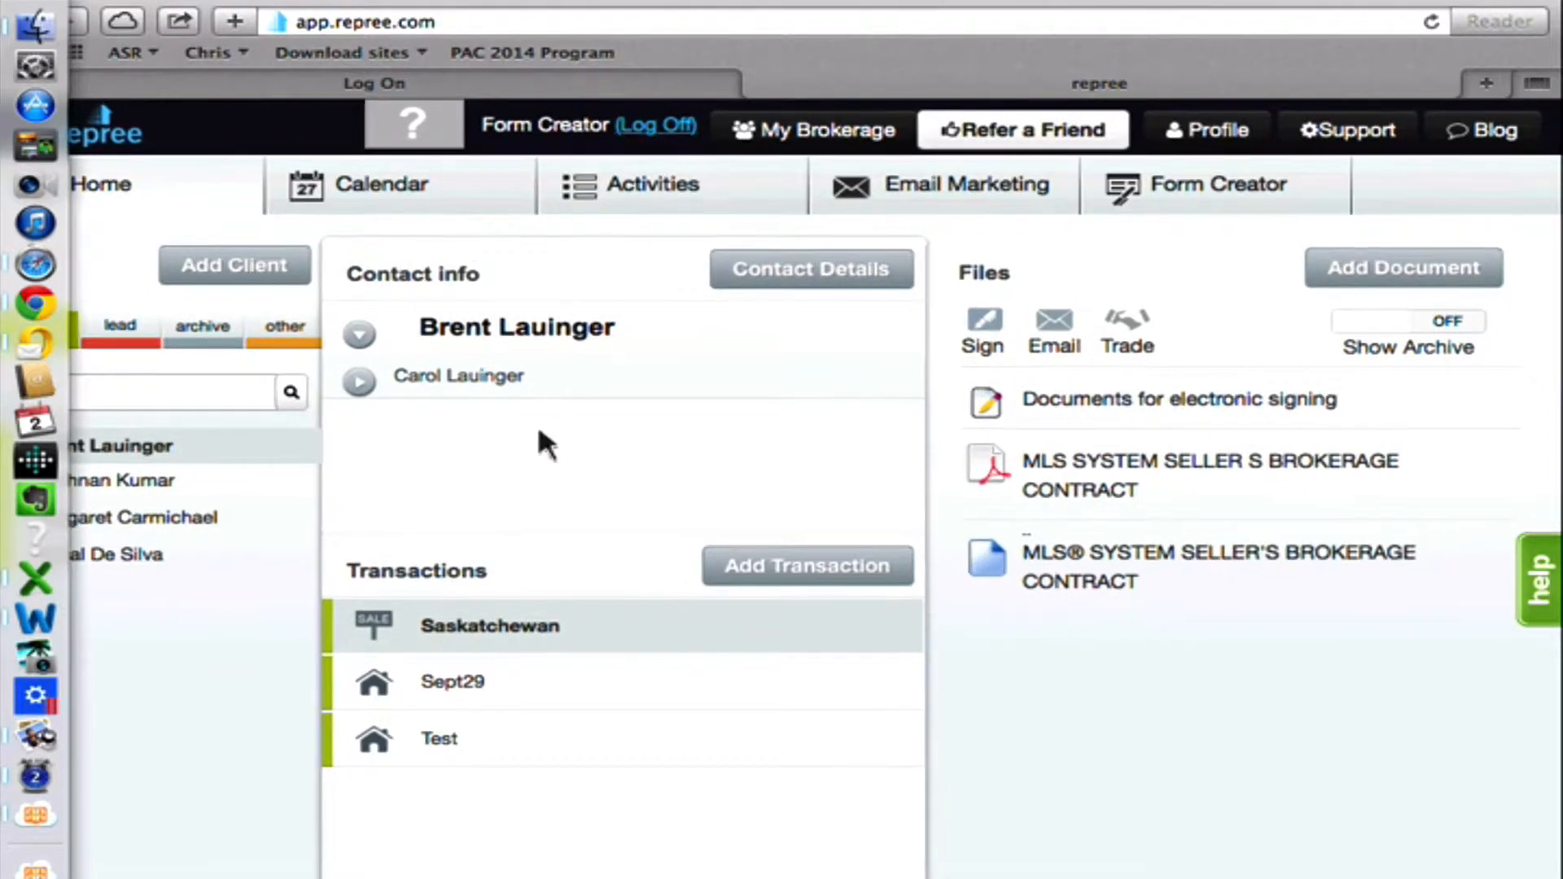
{"action": "left_click", "coordinate": [254, 267]}
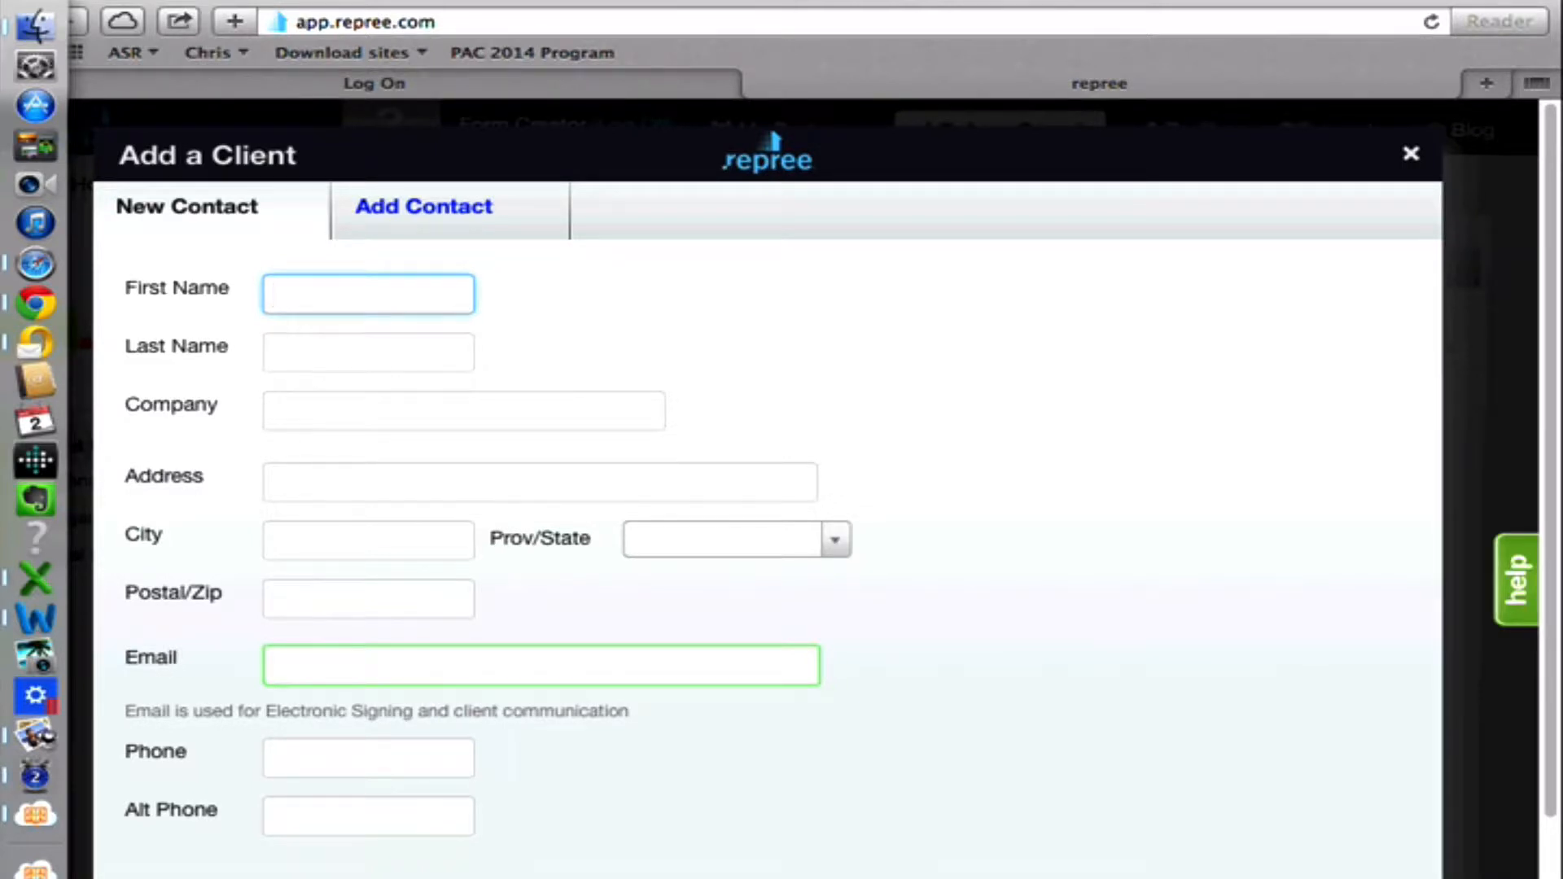
{"action": "left_click", "coordinate": [1411, 152]}
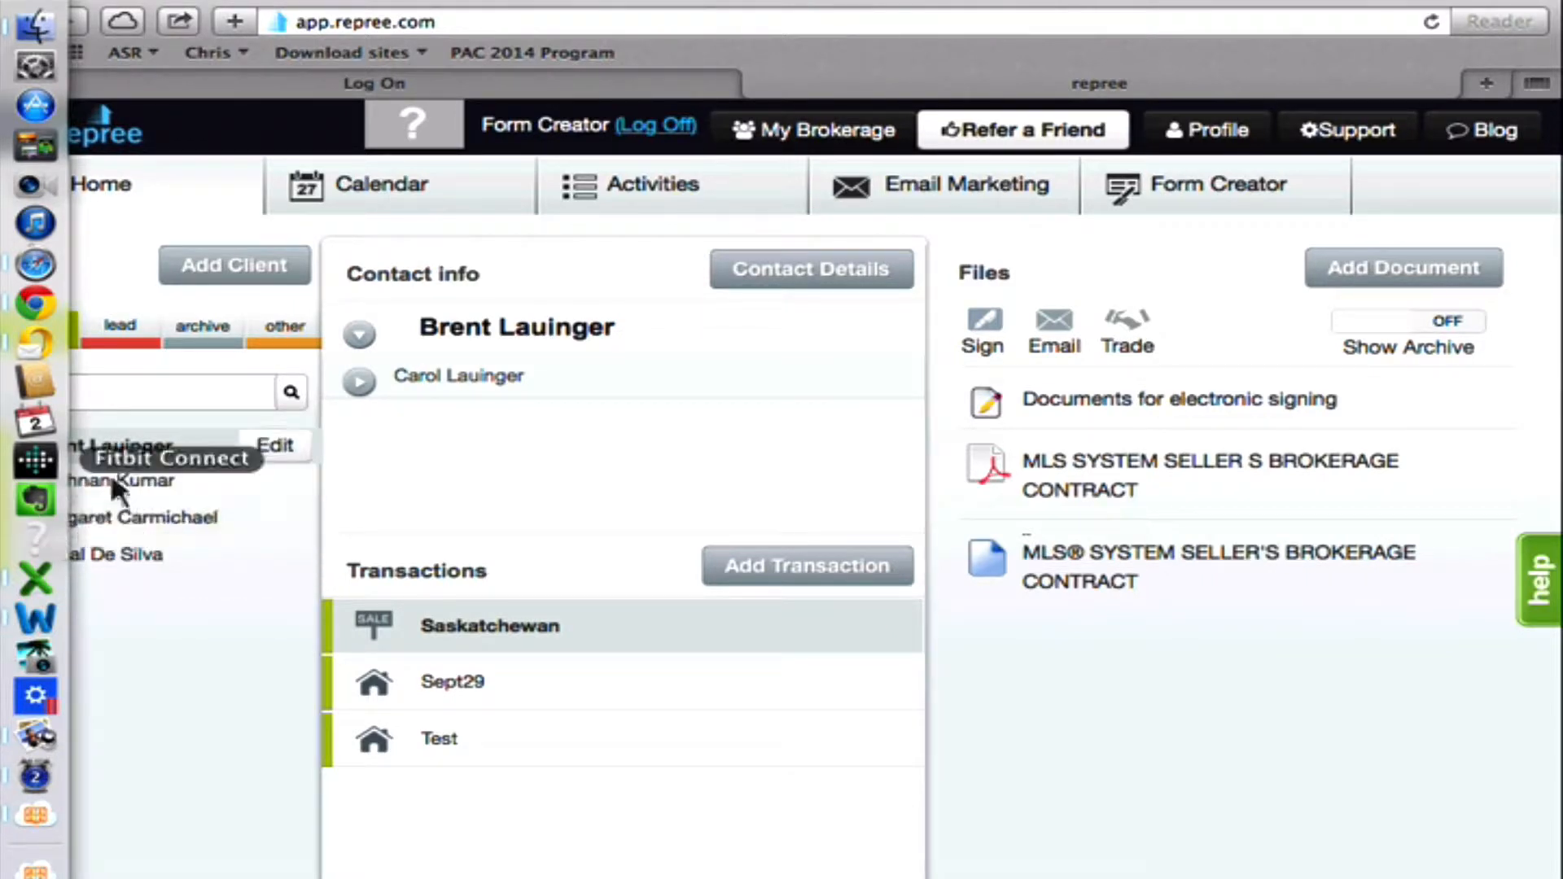
Add a transaction named "Saskatoon" to the first client as a Listing with Active status.
{"action": "left_click", "coordinate": [136, 447]}
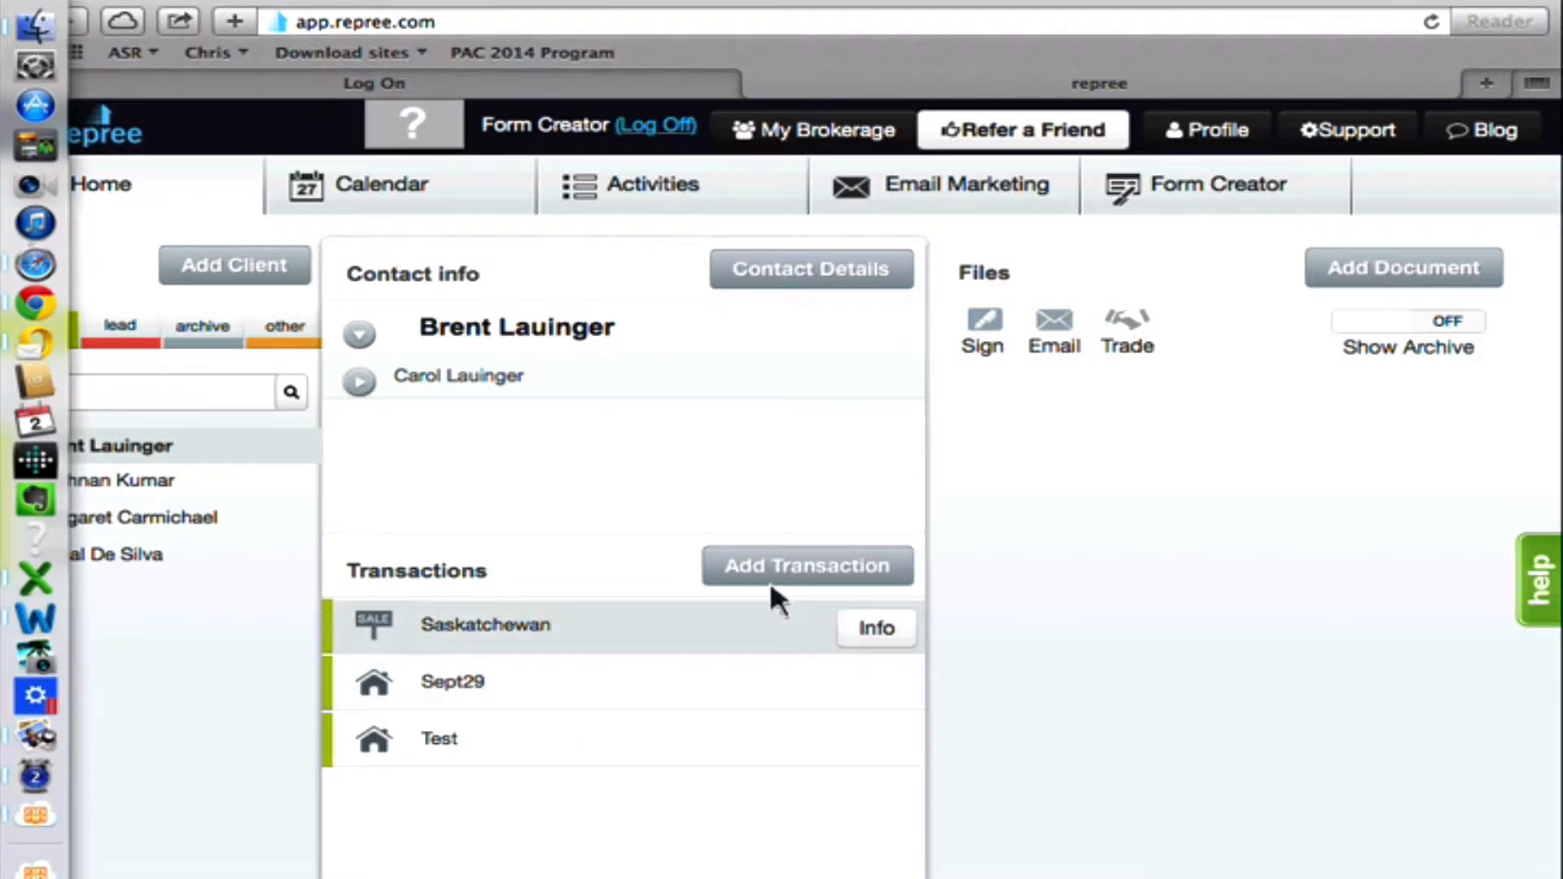
{"action": "left_click", "coordinate": [843, 566]}
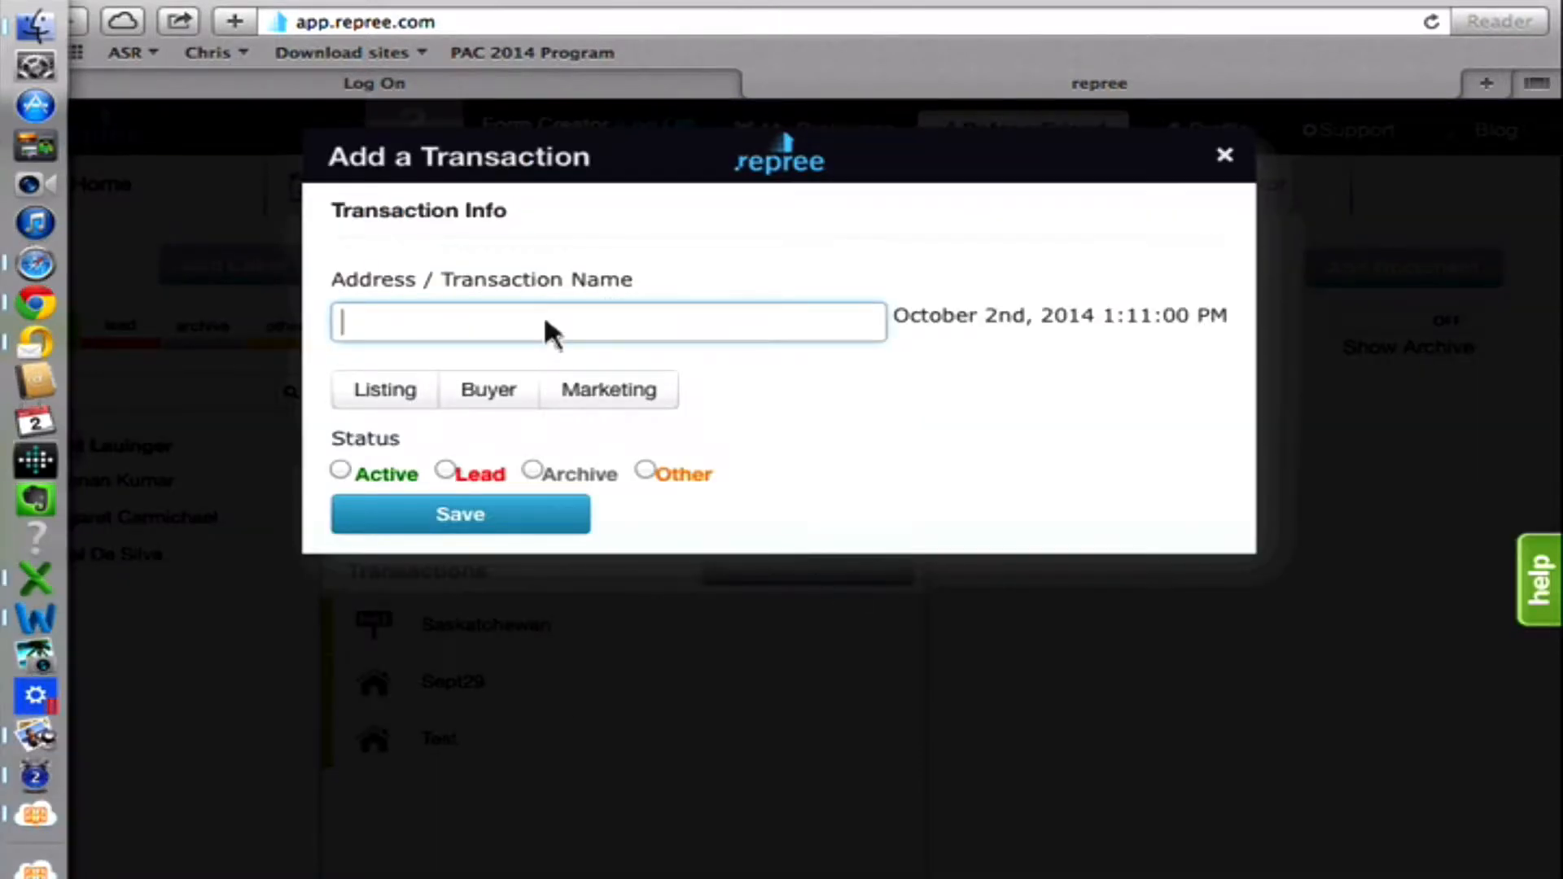
{"action": "type", "text": "Saskatoon"}
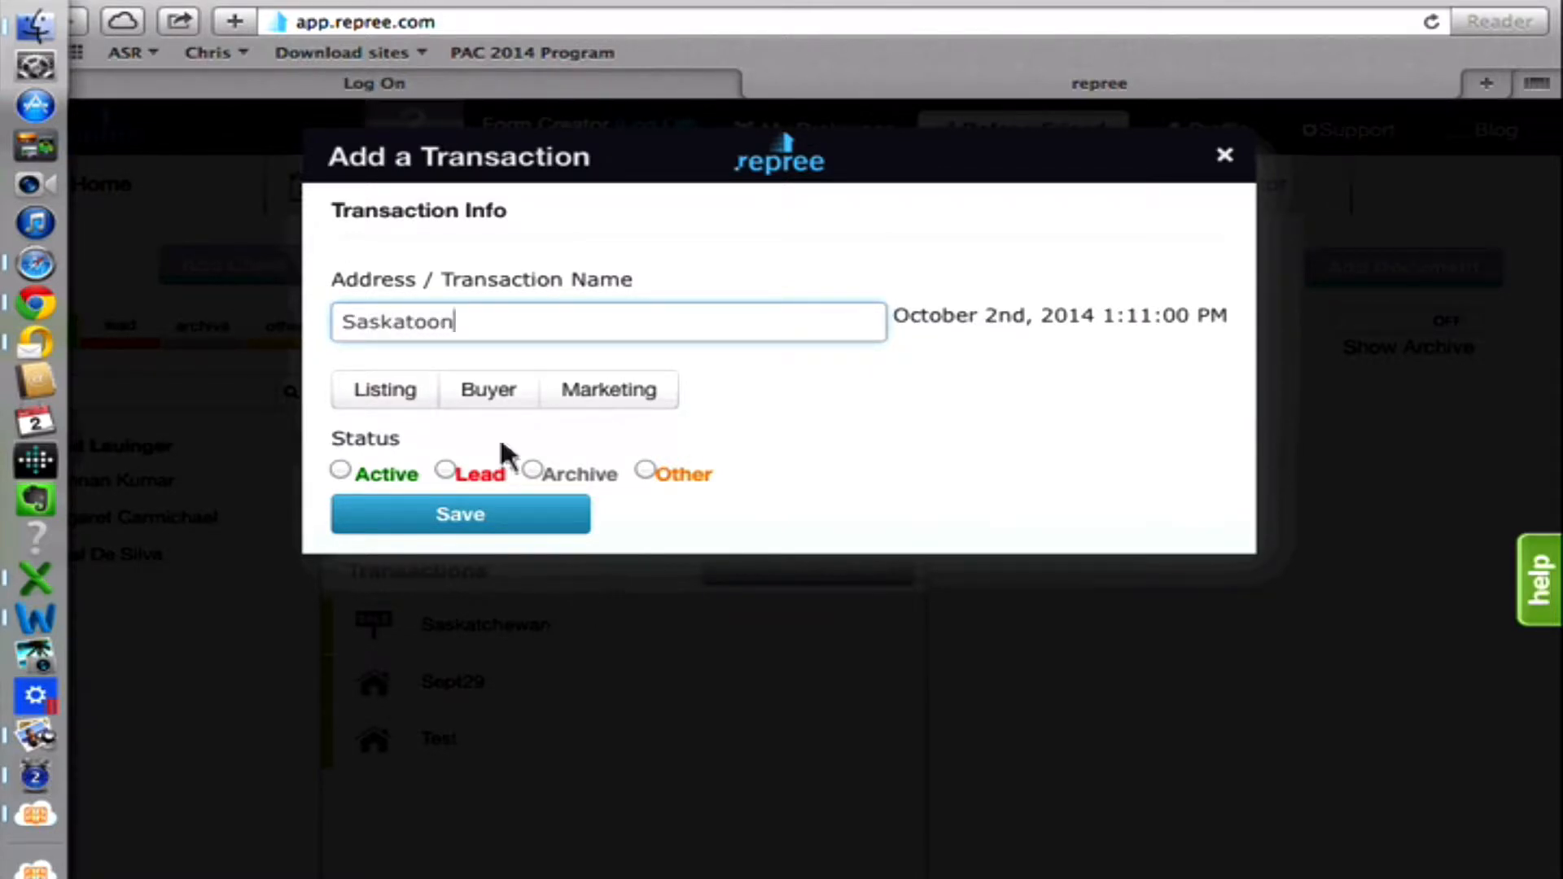
{"action": "left_click", "coordinate": [452, 394]}
{"action": "left_click", "coordinate": [368, 402]}
{"action": "left_click", "coordinate": [339, 470]}
{"action": "left_click", "coordinate": [436, 521]}
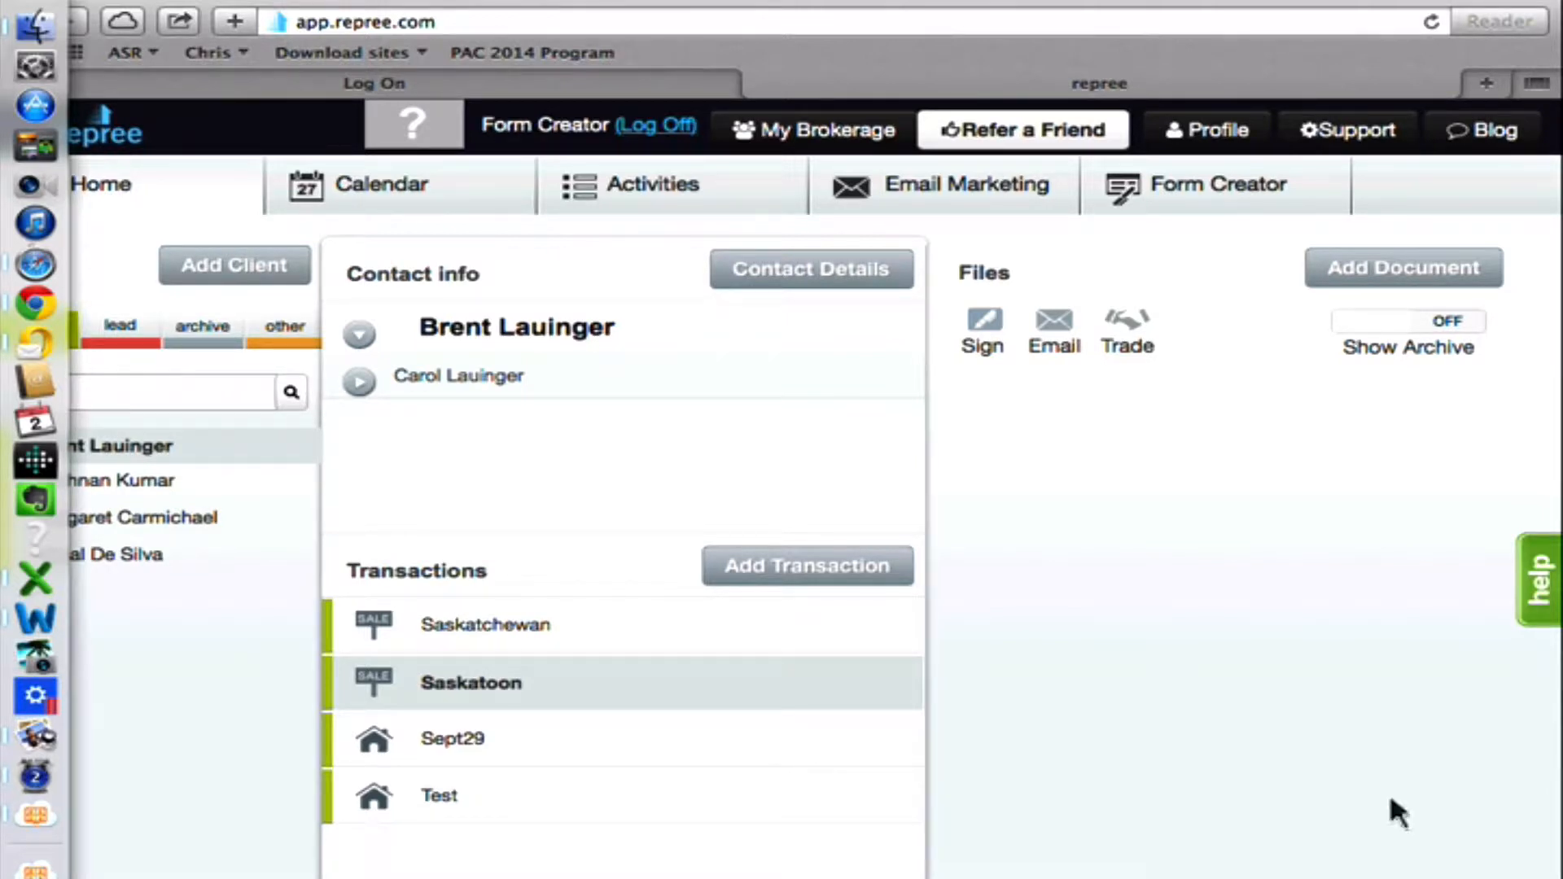
Launch the forms library from the Saskatoon transaction's Add Document dialog and dismiss the welcome notice.
{"action": "left_click", "coordinate": [1414, 276]}
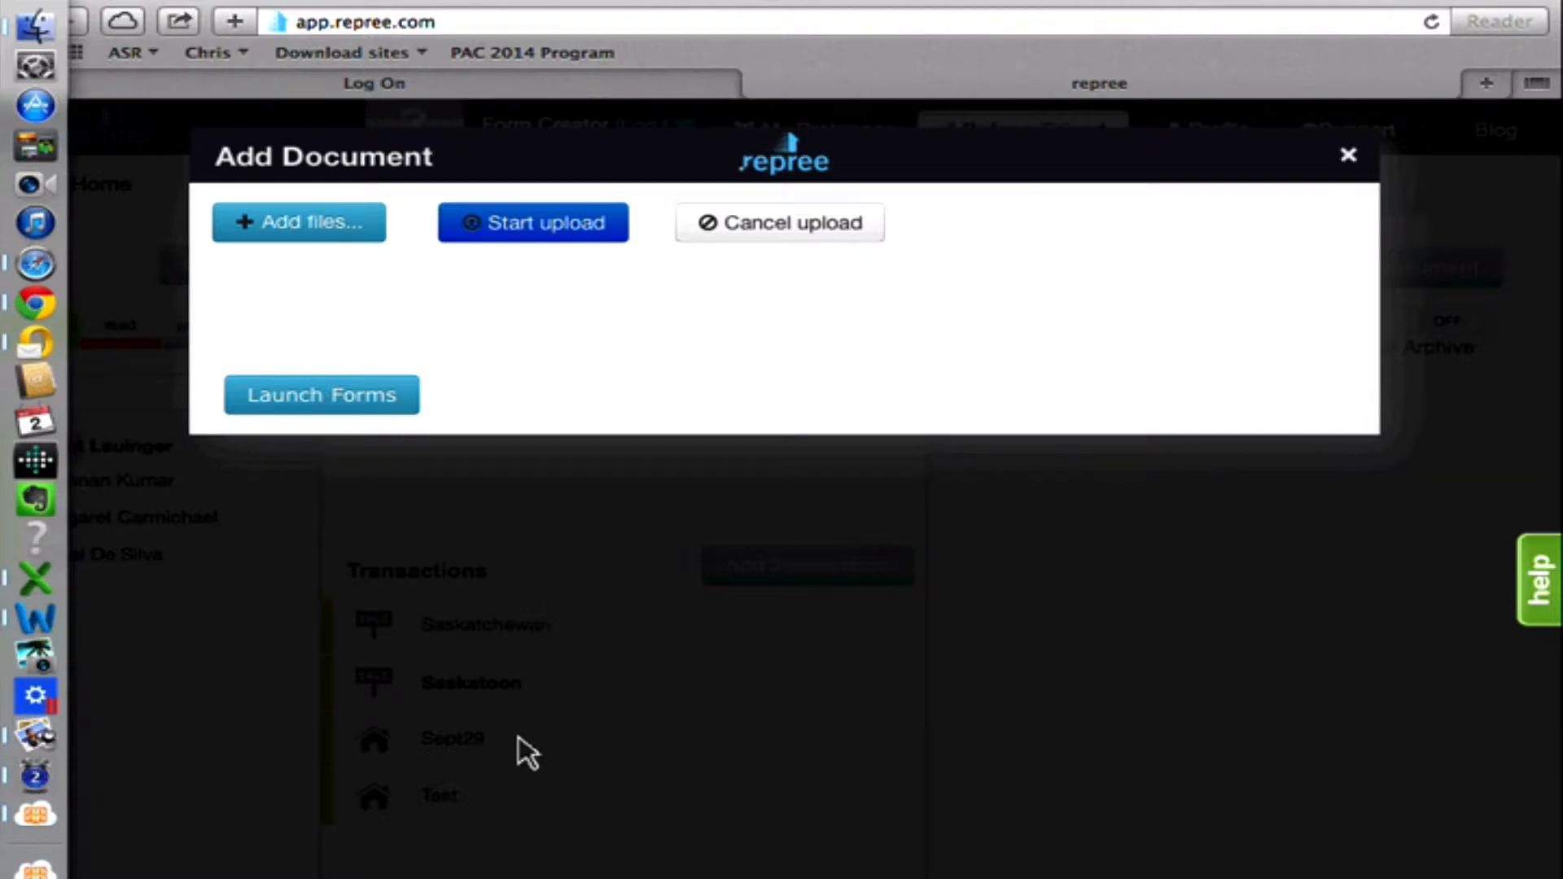
{"action": "left_click", "coordinate": [1352, 158]}
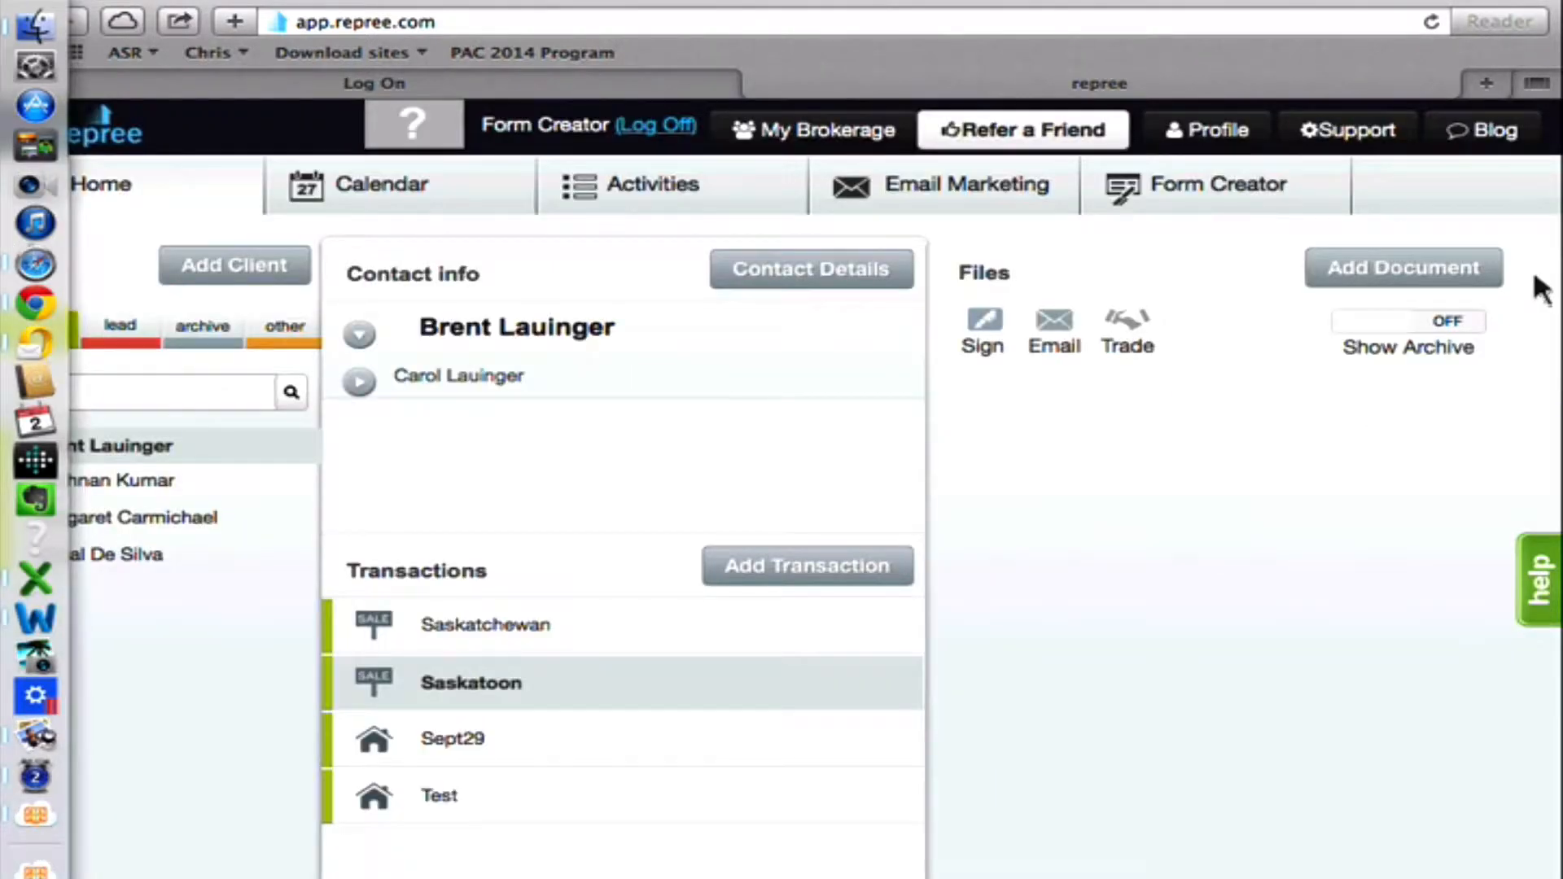
{"action": "left_click", "coordinate": [1410, 269]}
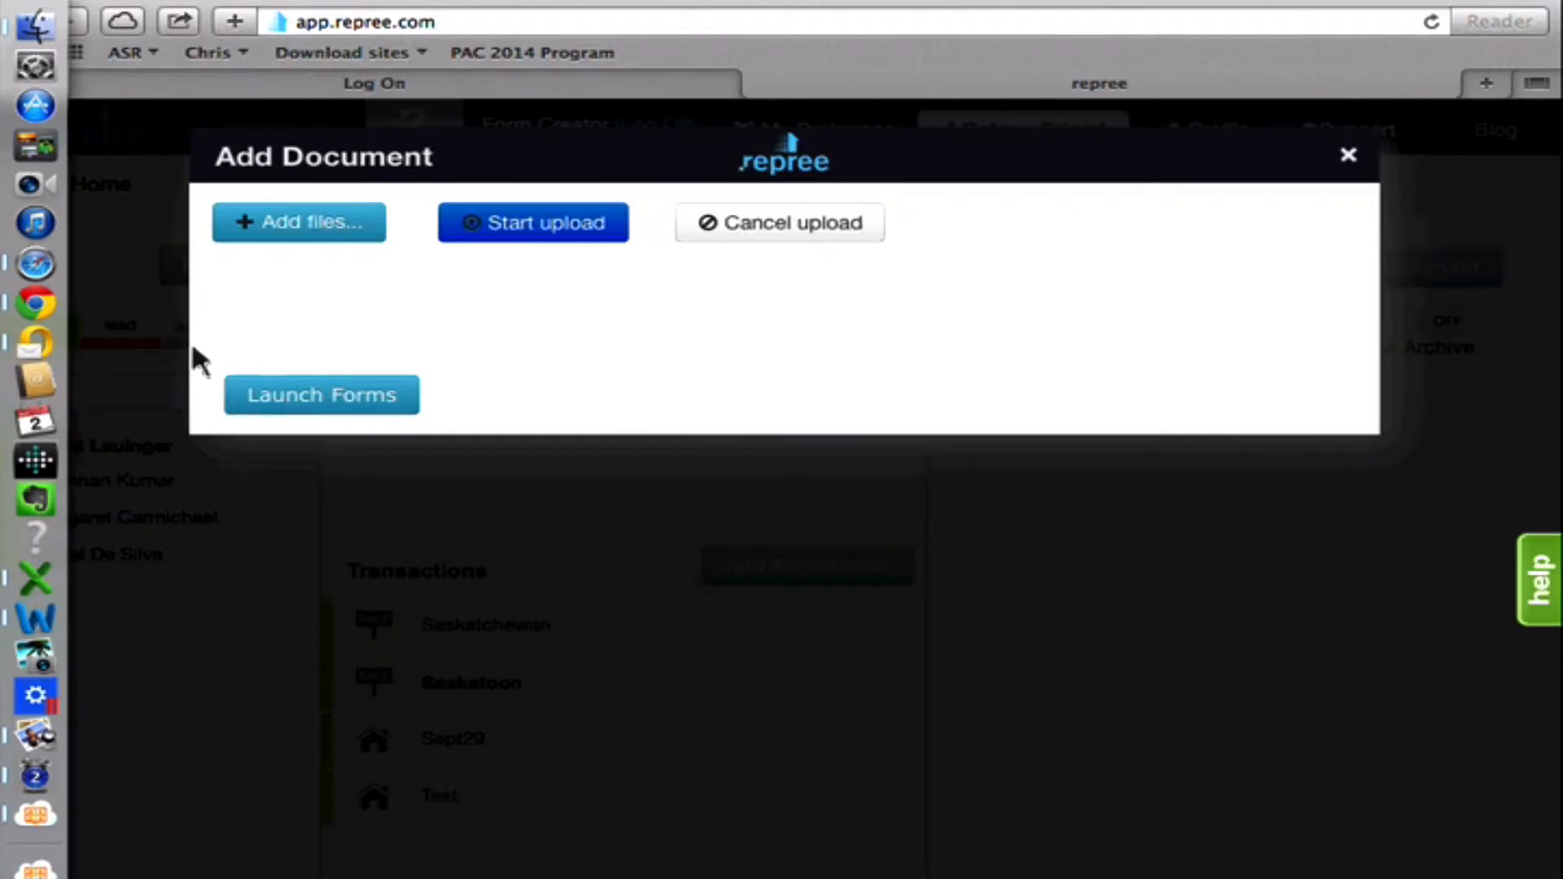
{"action": "left_click", "coordinate": [310, 399]}
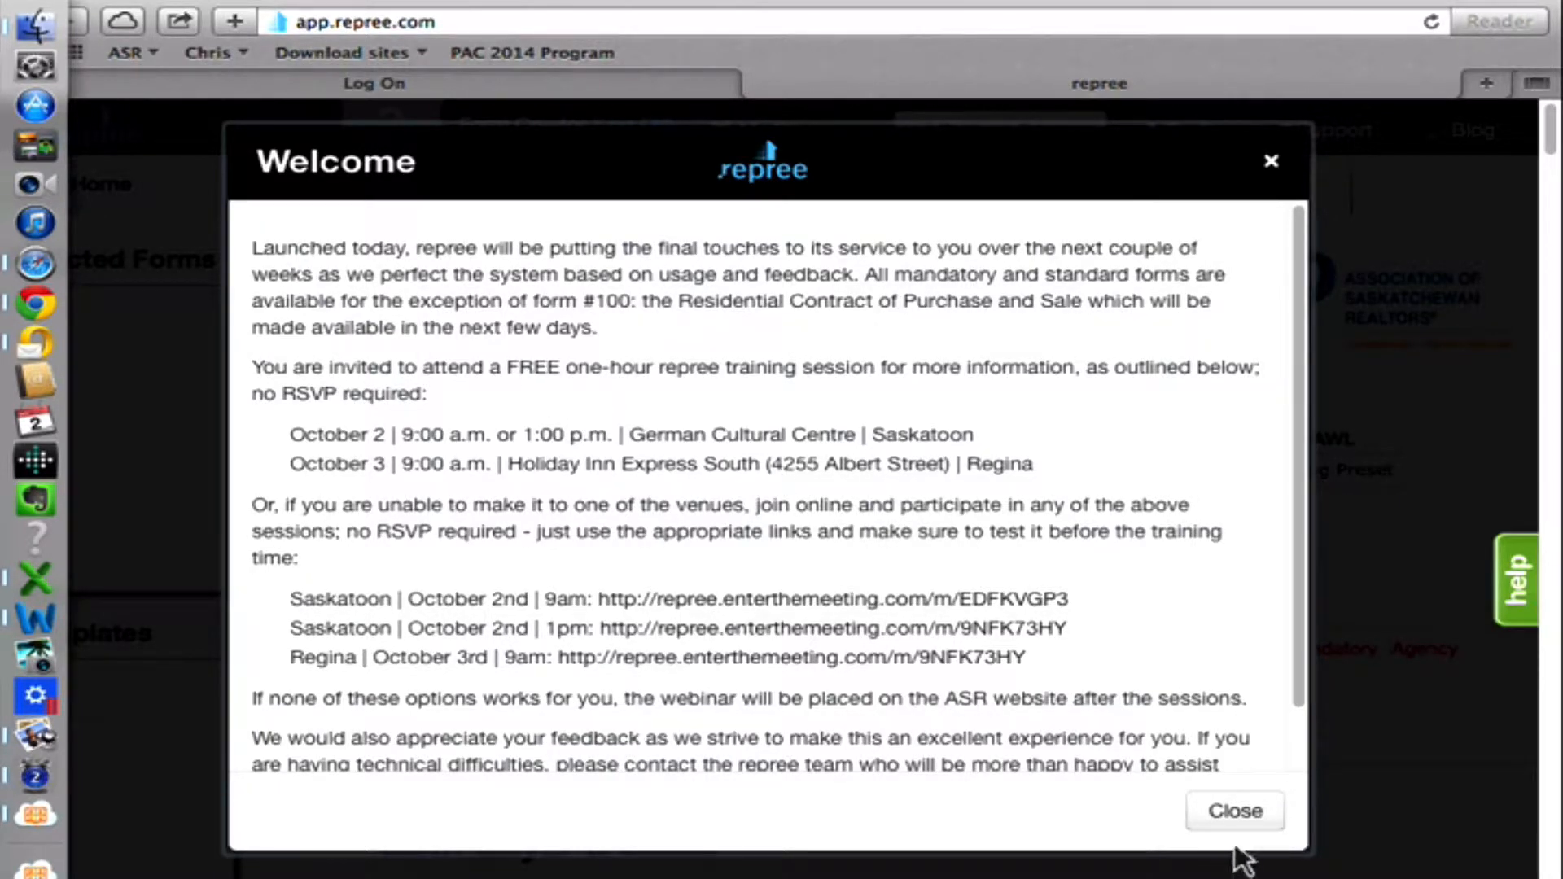
{"action": "left_click", "coordinate": [1246, 818]}
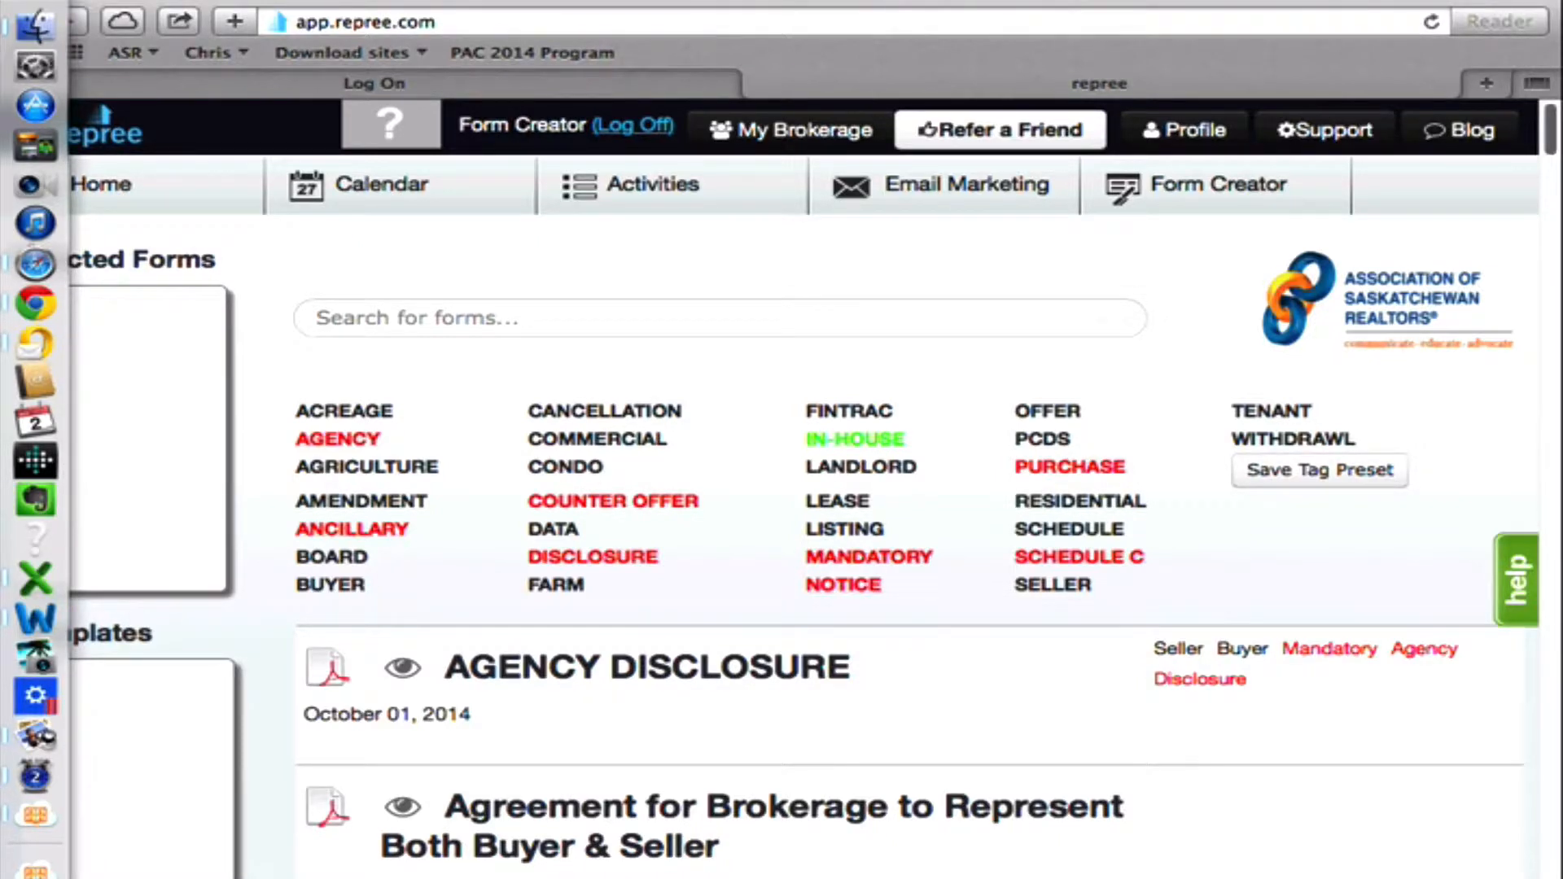
Search the forms library for "seller", look through the matching forms, and clear the search.
{"action": "scroll", "coordinate": [708, 550], "scroll_direction": "down", "scroll_amount": 1}
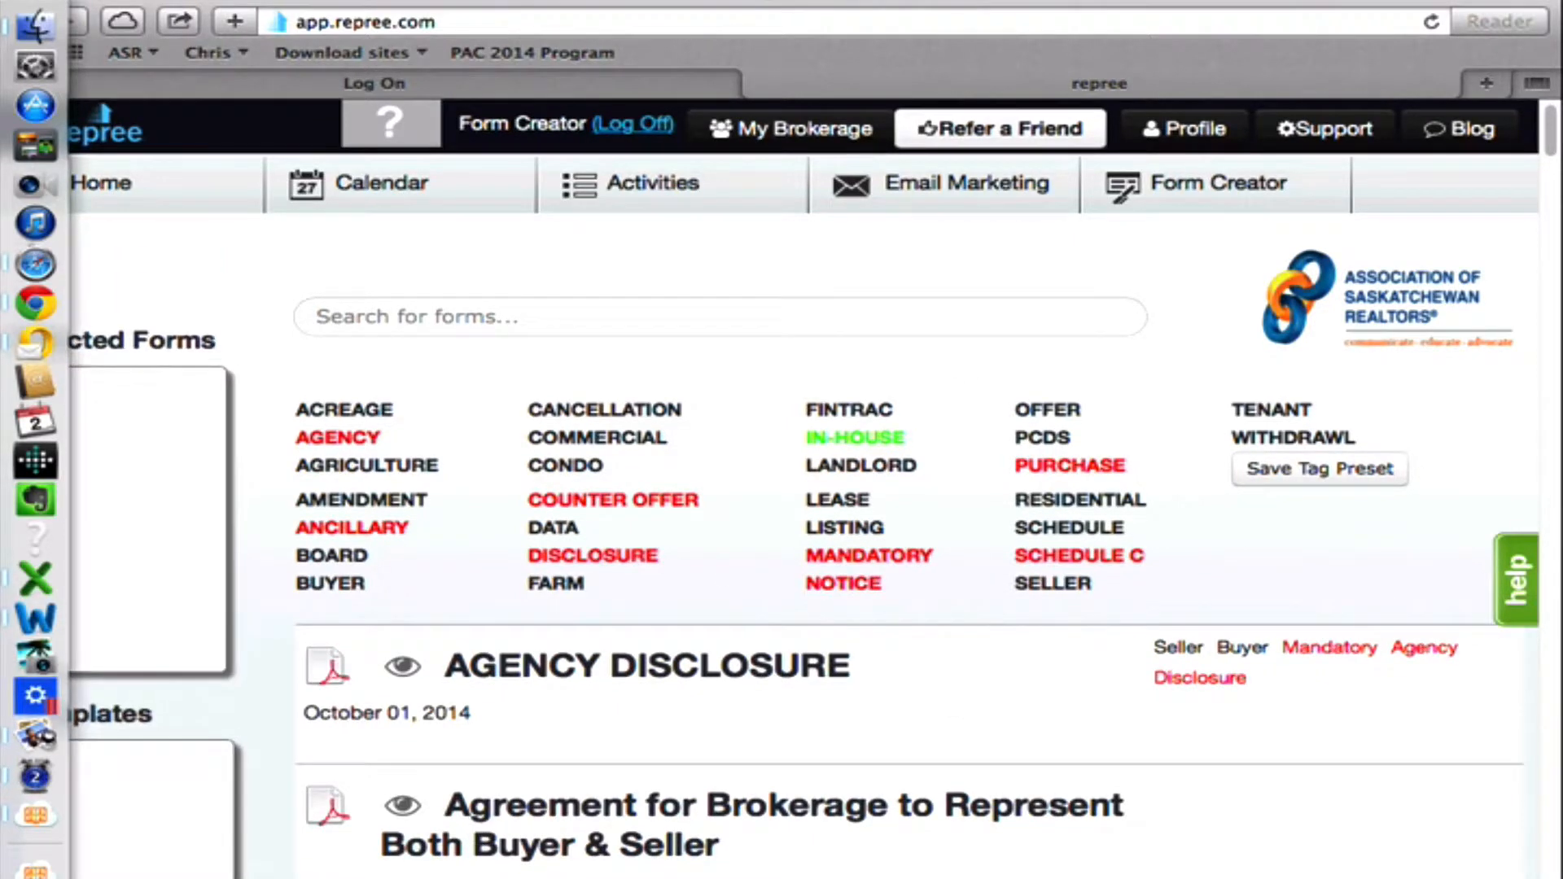
{"action": "mouse_move", "coordinate": [1555, 128]}
{"action": "left_mouse_down"}
{"action": "mouse_move", "coordinate": [1556, 243]}
{"action": "mouse_move", "coordinate": [1555, 128]}
{"action": "left_mouse_up"}
{"action": "left_click", "coordinate": [752, 325]}
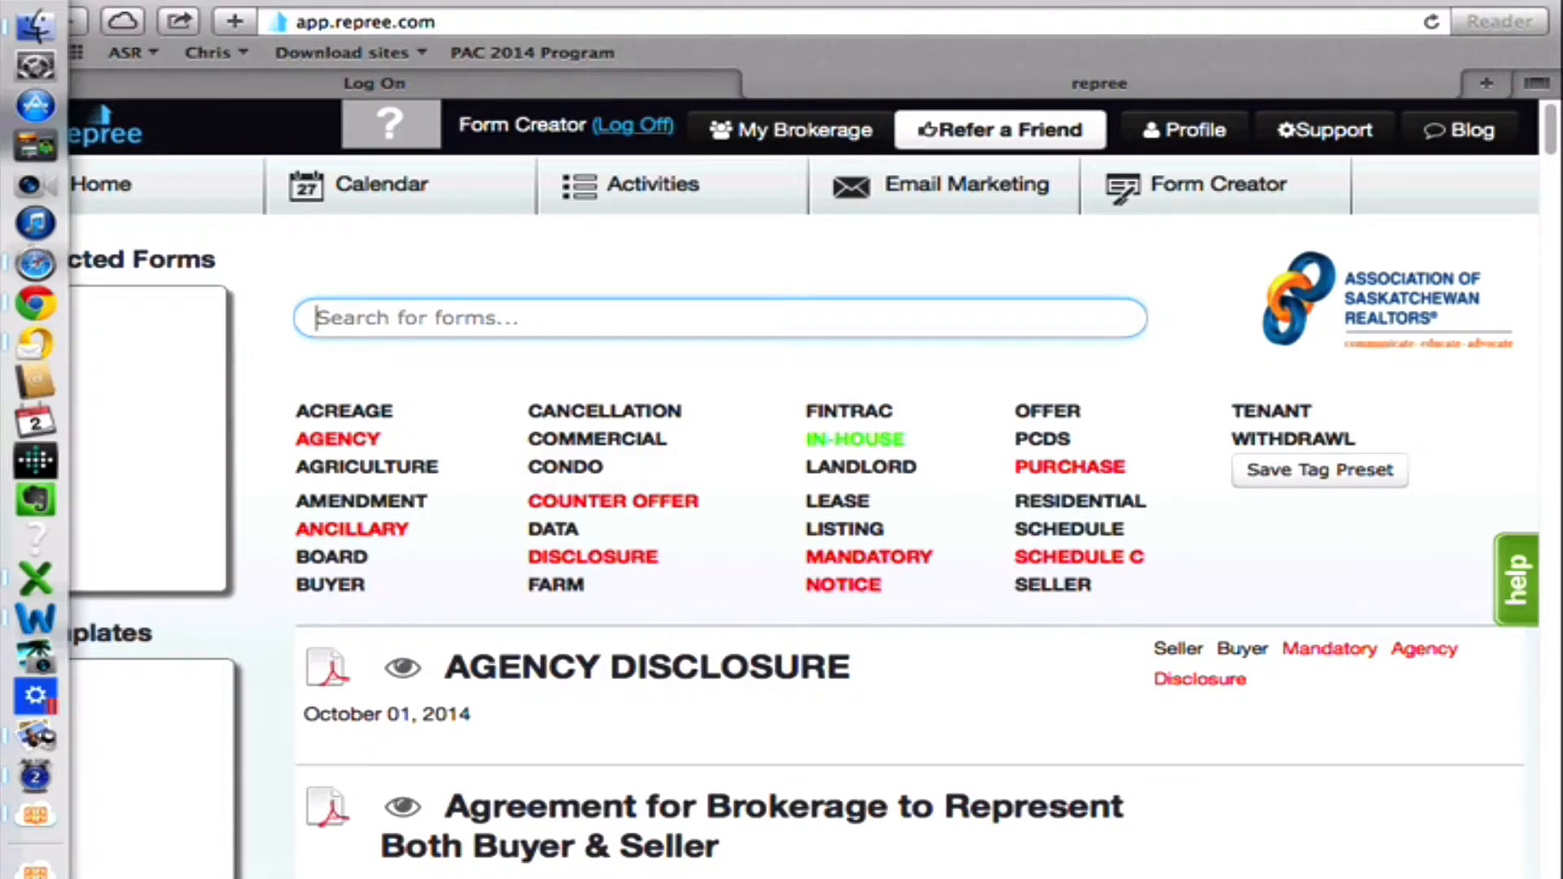
{"action": "type", "text": "seller"}
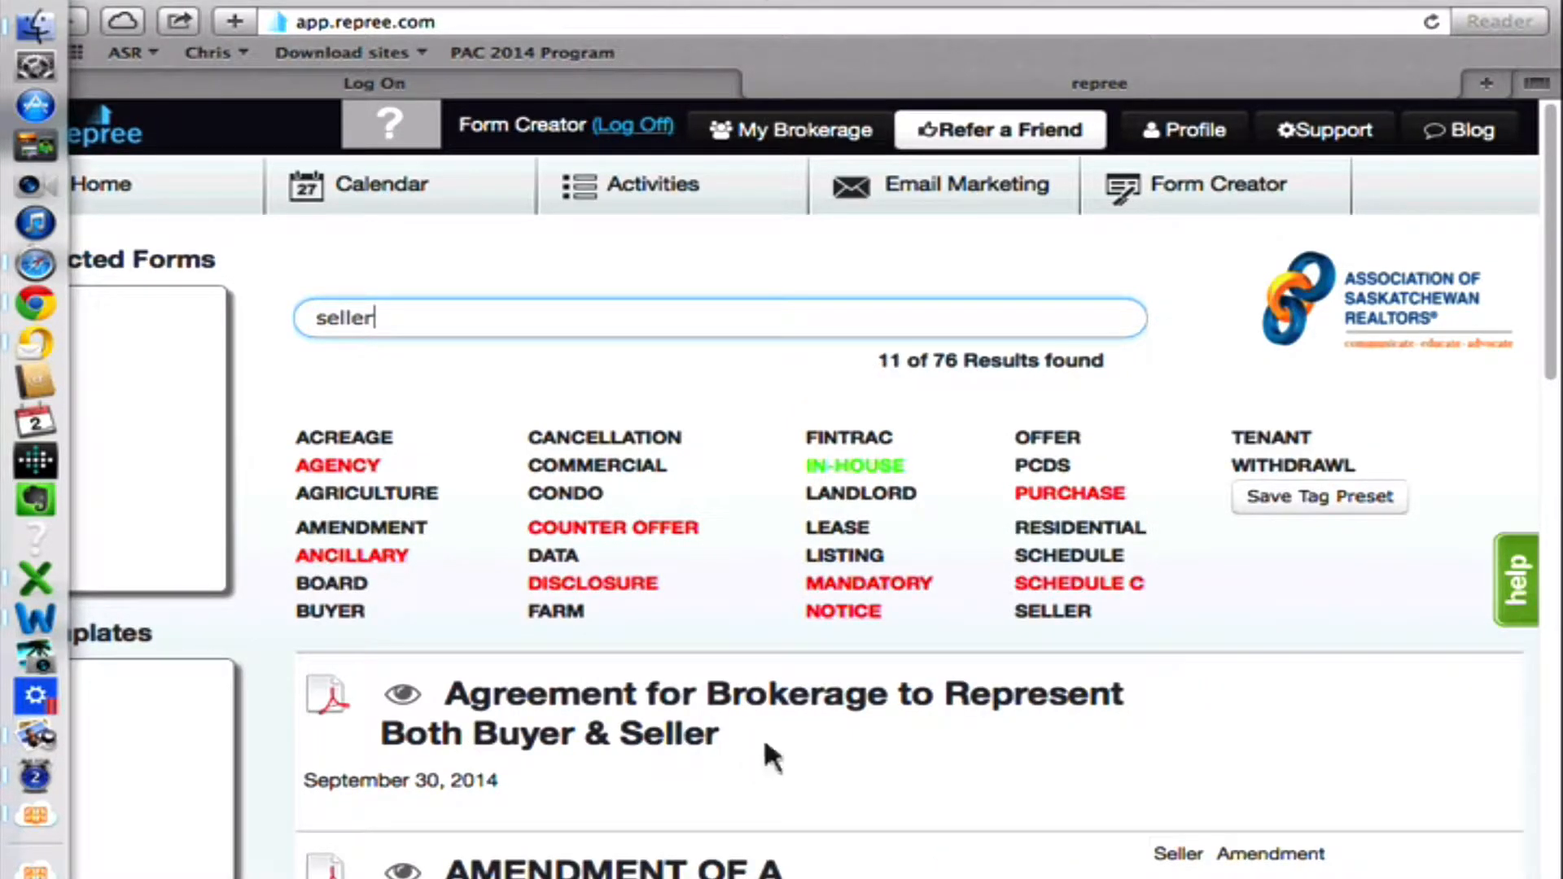
{"action": "scroll", "coordinate": [1397, 440], "scroll_direction": "down", "scroll_amount": 1}
{"action": "scroll", "coordinate": [1397, 442], "scroll_direction": "down", "scroll_amount": 10}
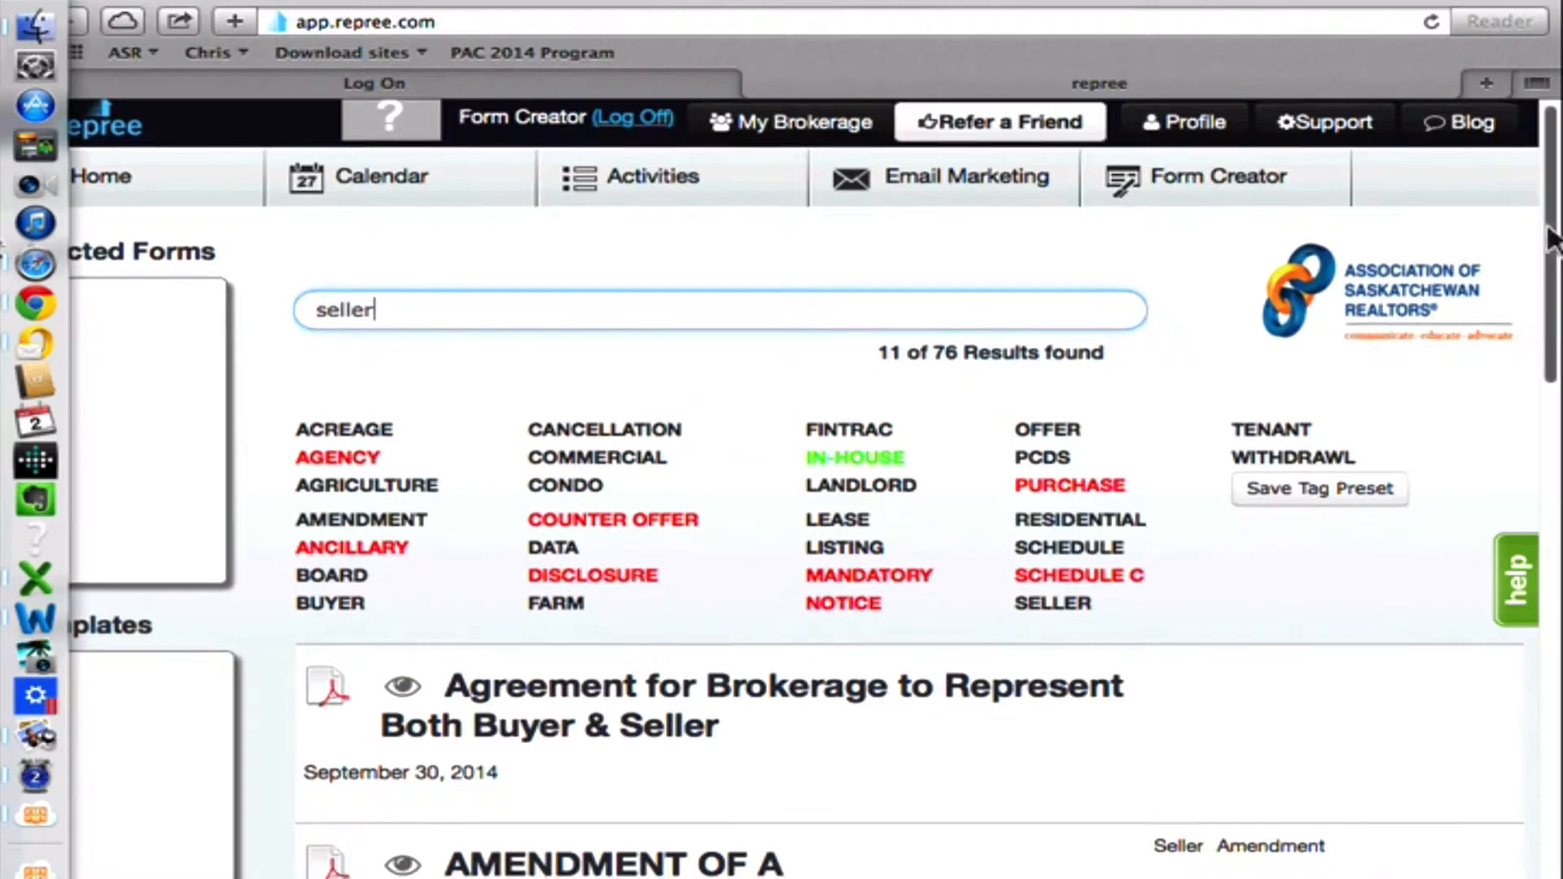
{"action": "scroll", "coordinate": [1519, 506], "scroll_direction": "up", "scroll_amount": 12}
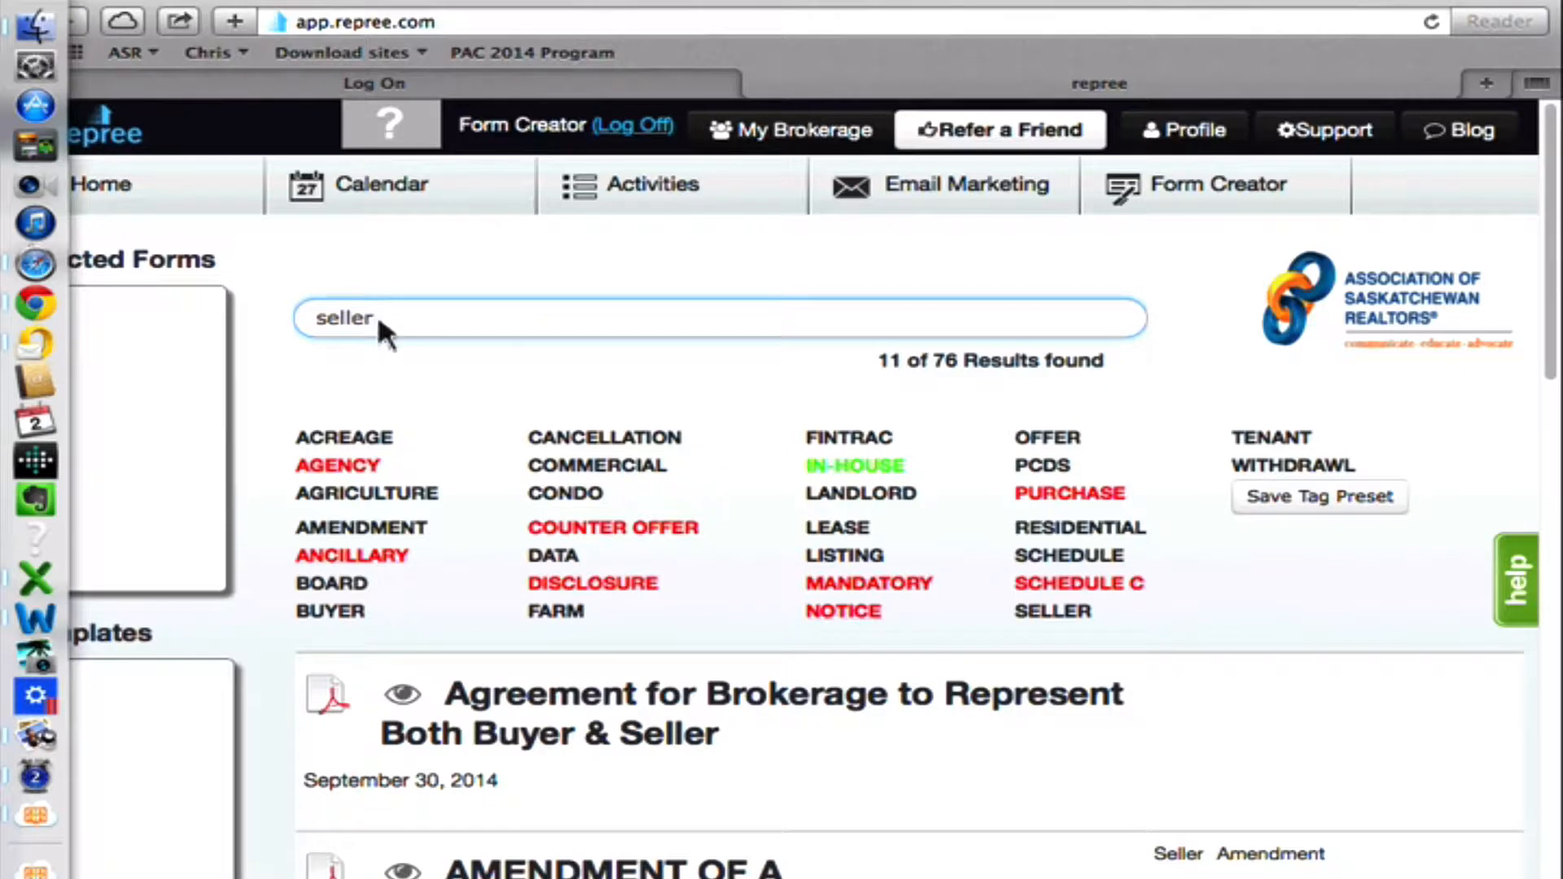
{"action": "key", "text": "BackSpace"}
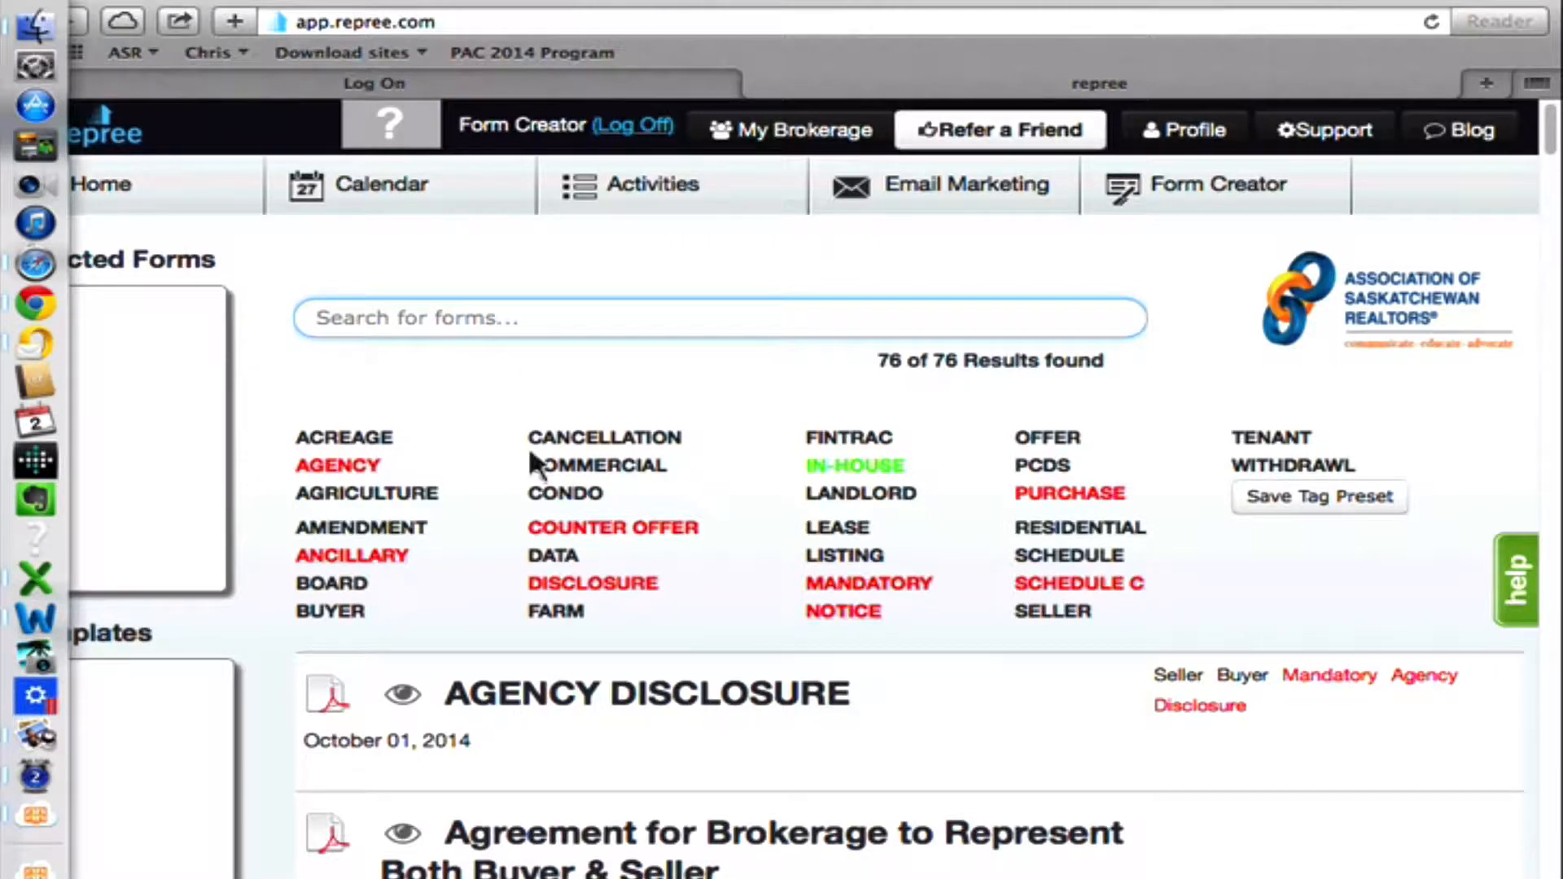
Filter the forms by the Residential and Seller tags and look through the matching forms.
{"action": "left_click", "coordinate": [1080, 531]}
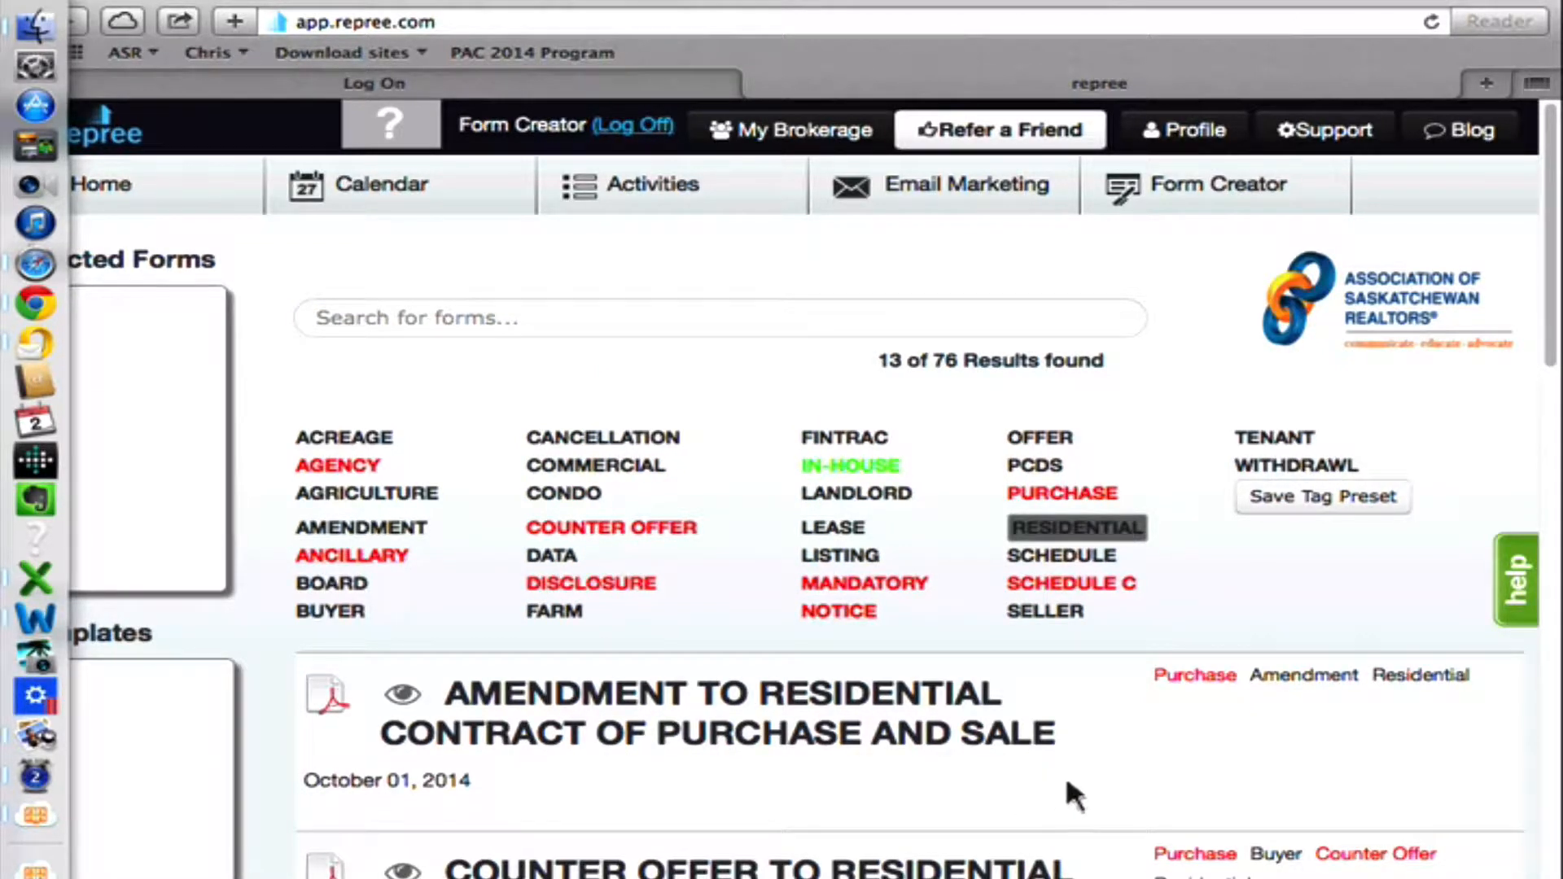
{"action": "scroll", "coordinate": [1063, 603], "scroll_direction": "down", "scroll_amount": 1}
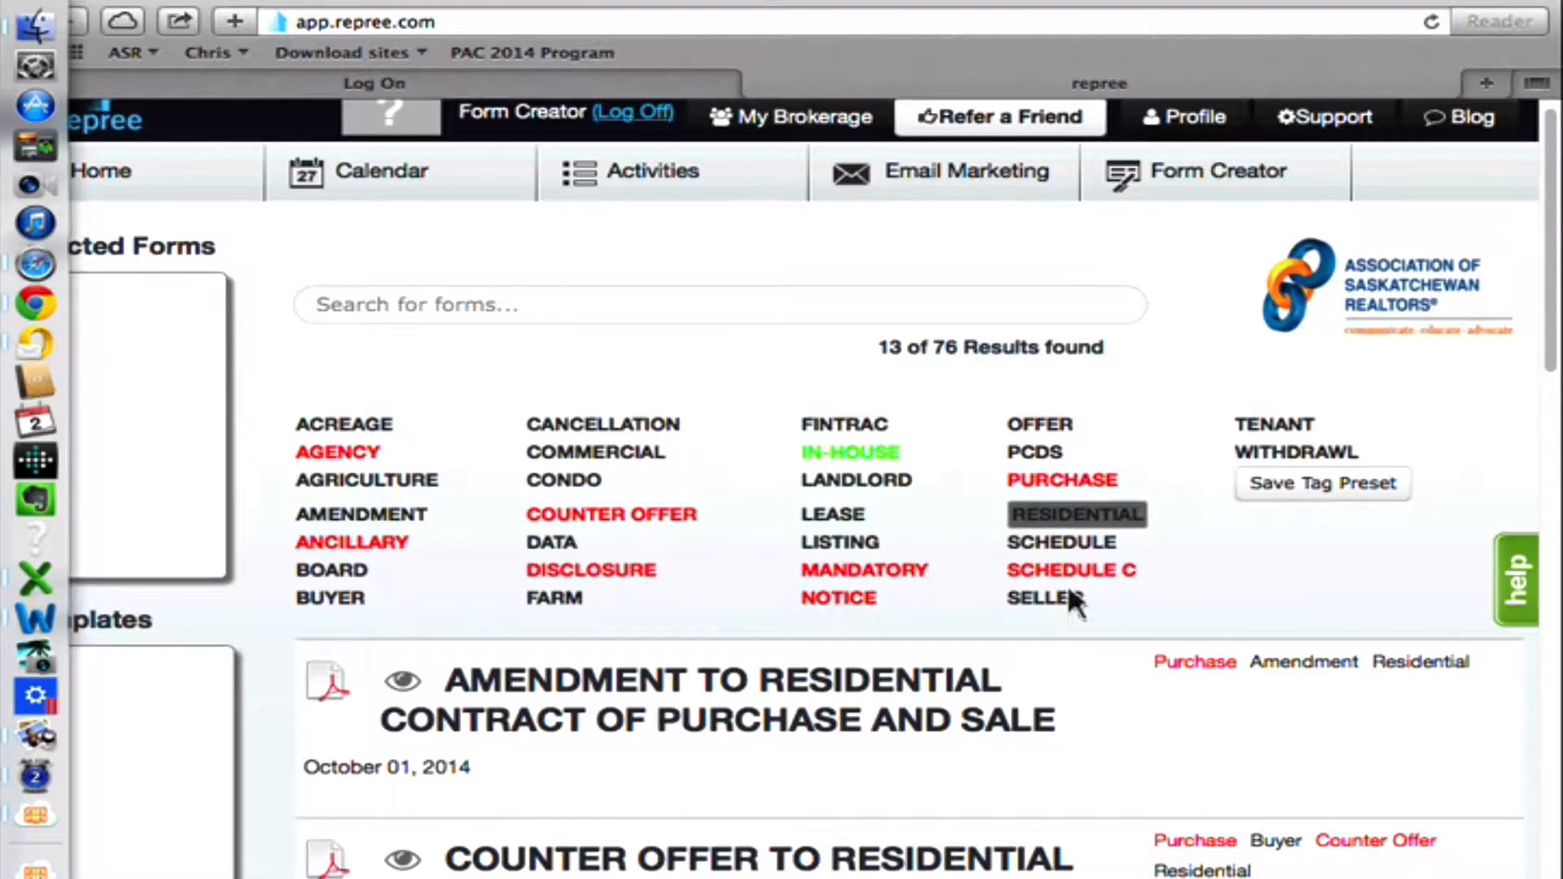
{"action": "left_click", "coordinate": [1058, 600]}
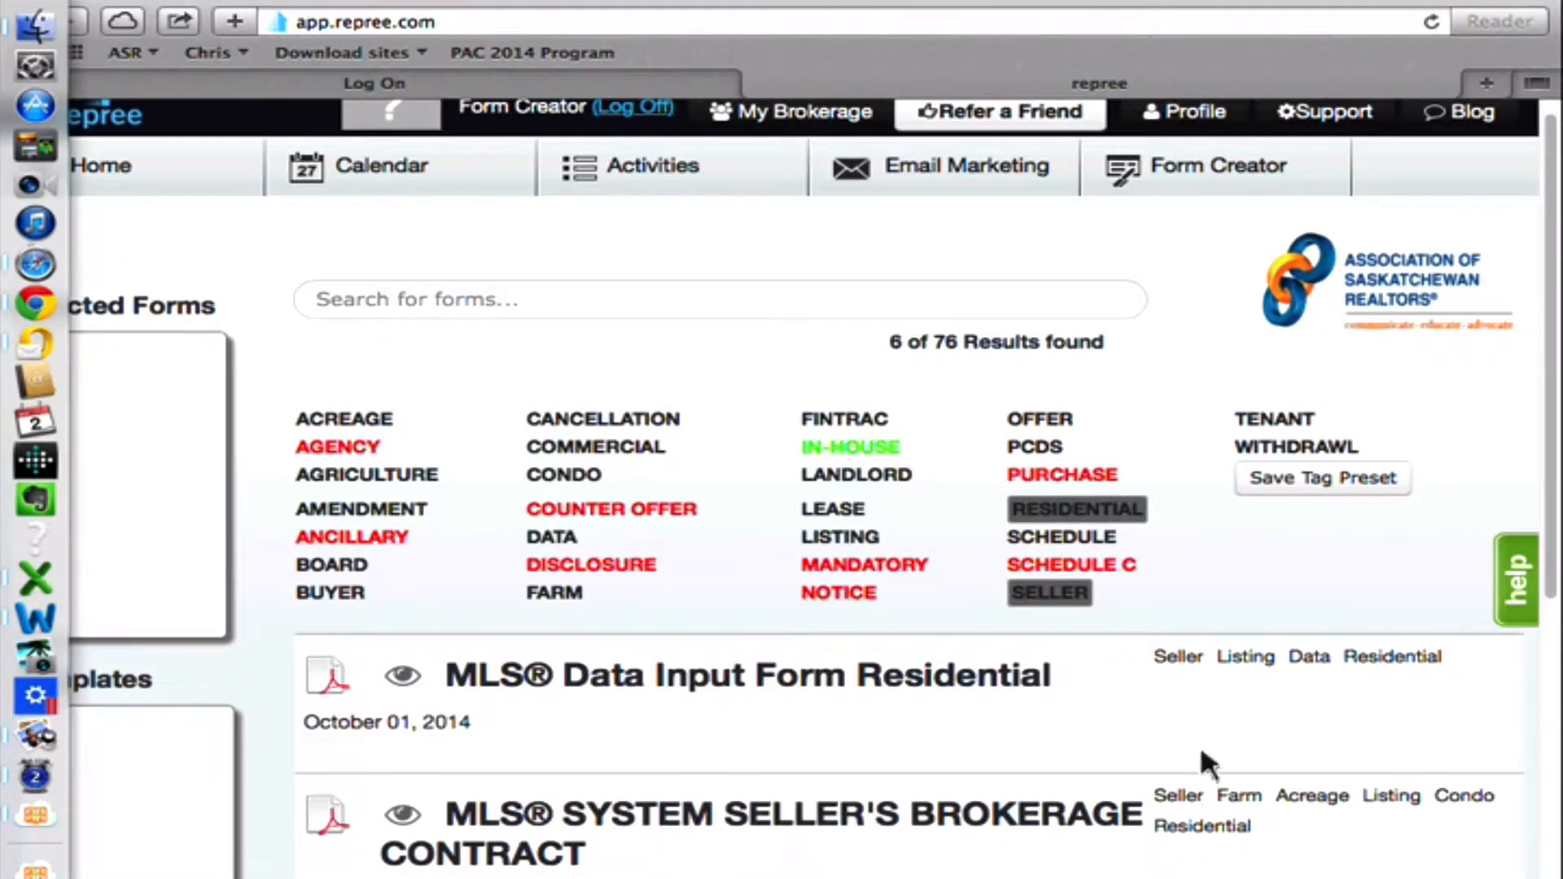
{"action": "scroll", "coordinate": [1200, 753], "scroll_direction": "down", "scroll_amount": 10}
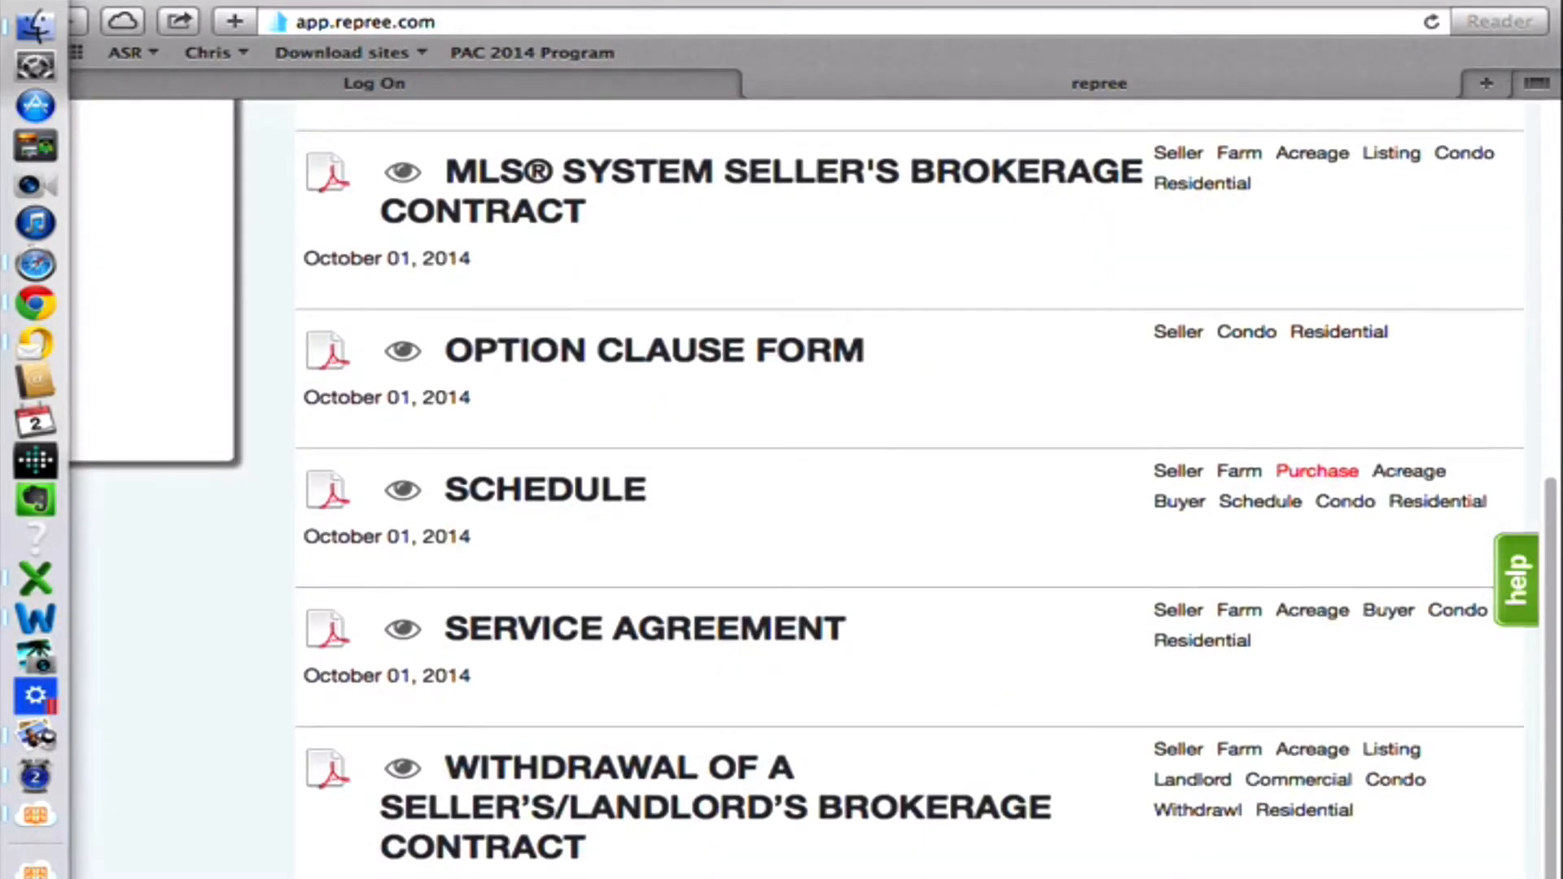
{"action": "scroll", "coordinate": [1233, 783], "scroll_direction": "up", "scroll_amount": 10}
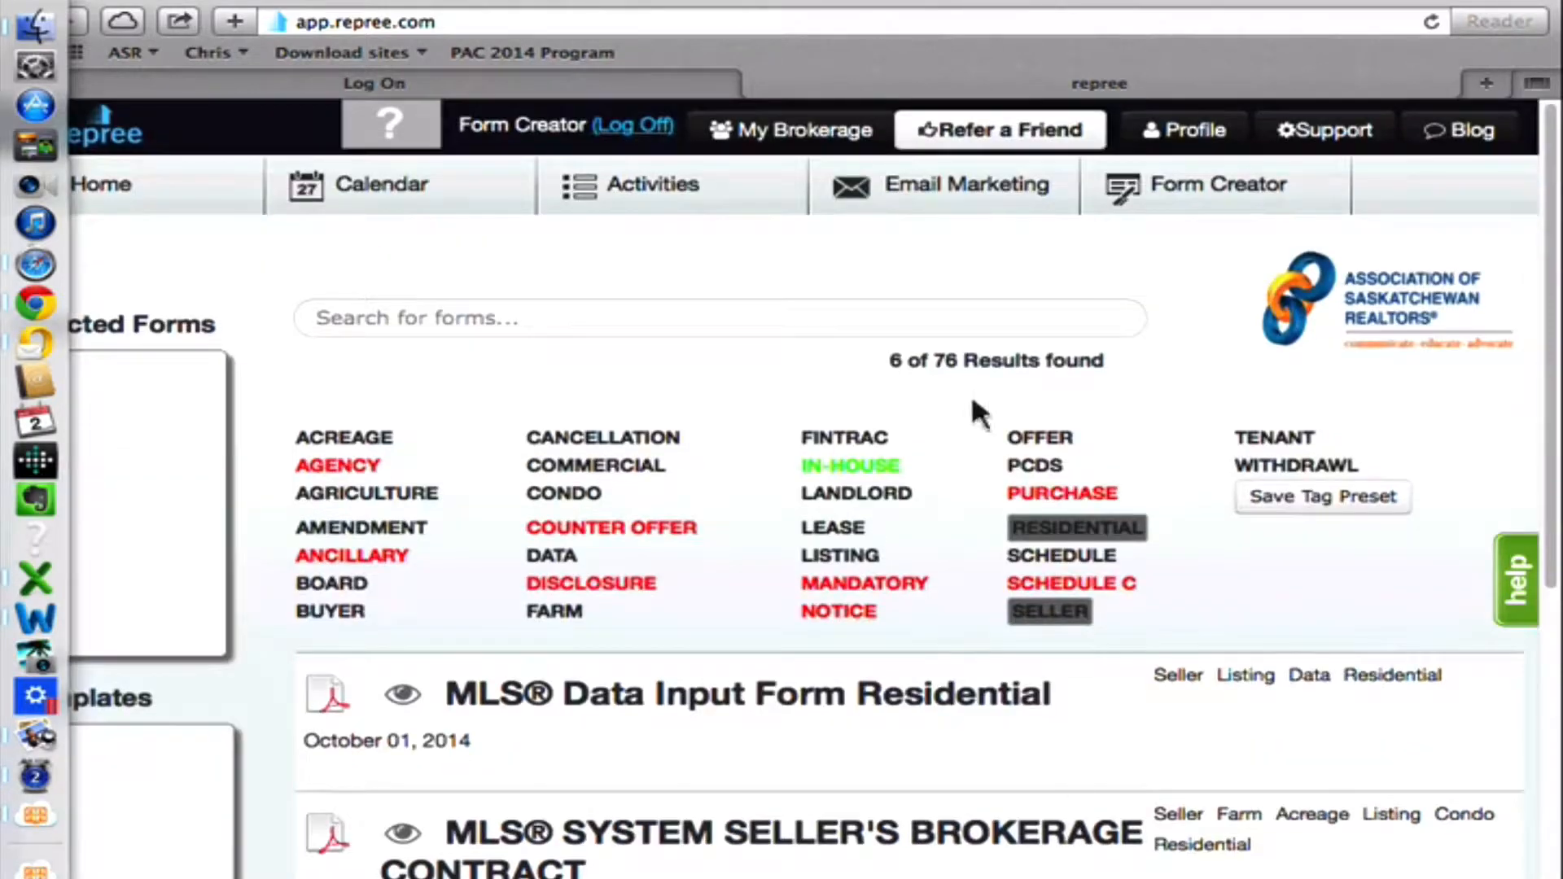
Replace the Seller tag filter with Purchase and look through the residential purchase forms.
{"action": "left_click", "coordinate": [1059, 612]}
{"action": "left_click", "coordinate": [1063, 493]}
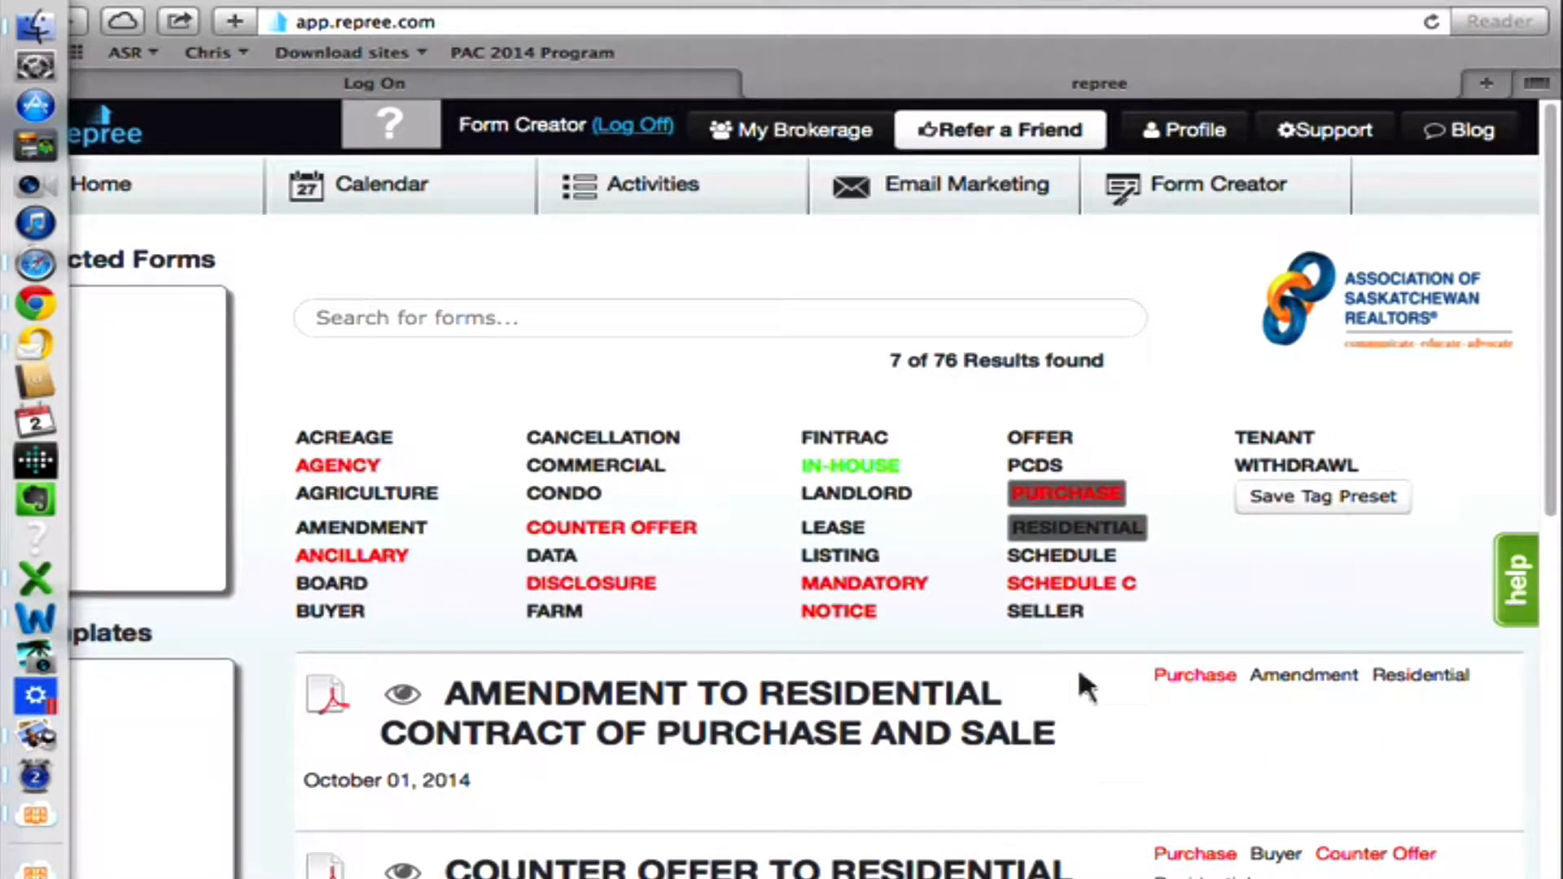
{"action": "scroll", "coordinate": [1114, 611], "scroll_direction": "down", "scroll_amount": 10}
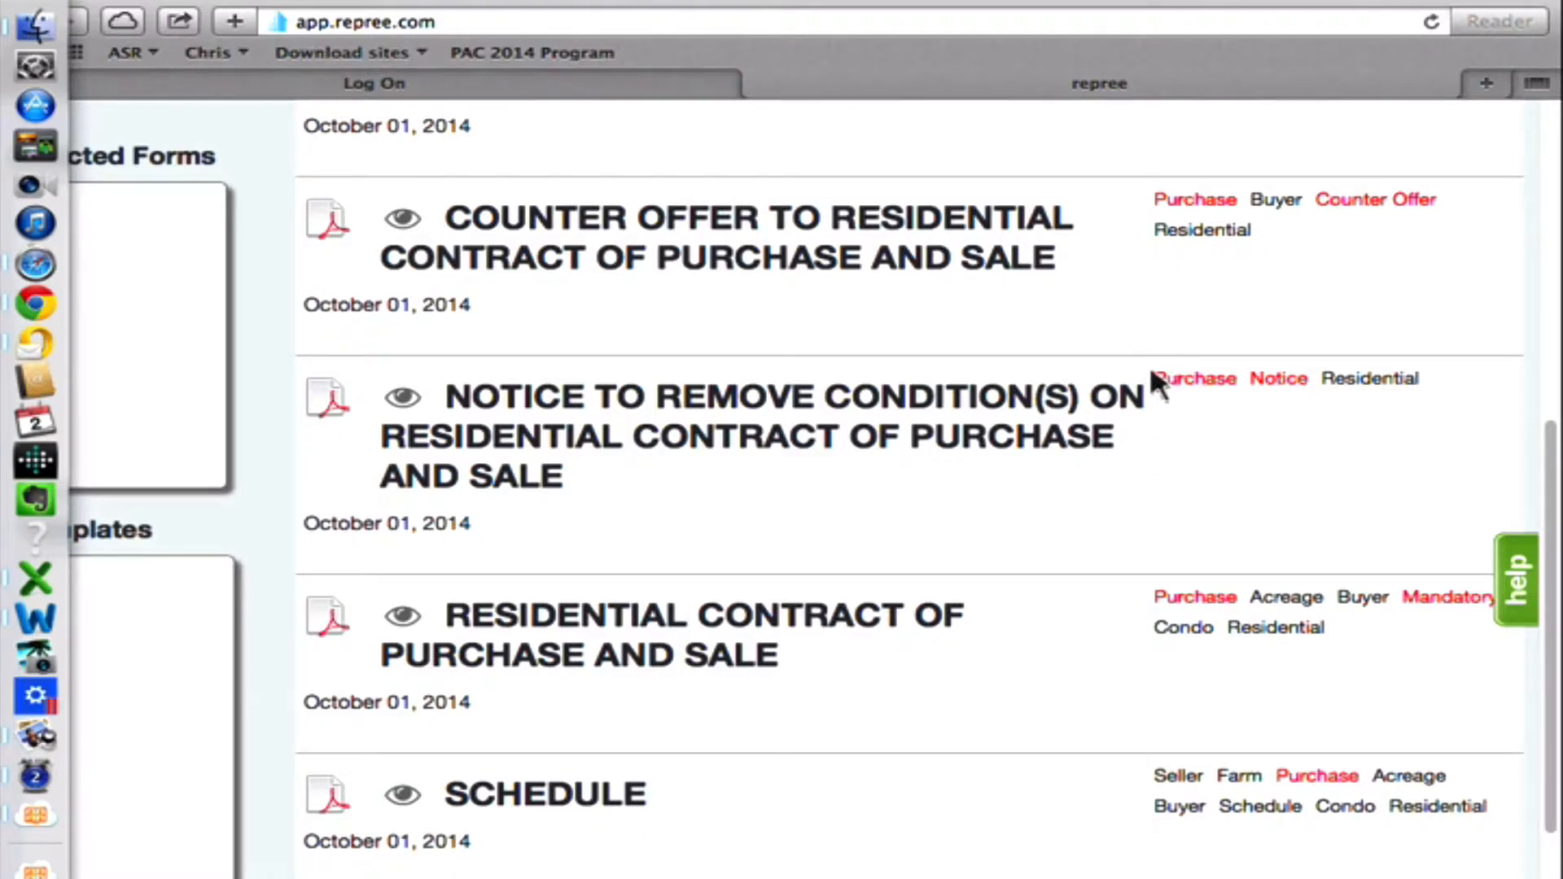
{"action": "scroll", "coordinate": [1153, 373], "scroll_direction": "up", "scroll_amount": 10}
Swap the Residential tag for Commercial to view commercial purchase forms, and remove the Commercial tag.
{"action": "left_click", "coordinate": [1067, 526]}
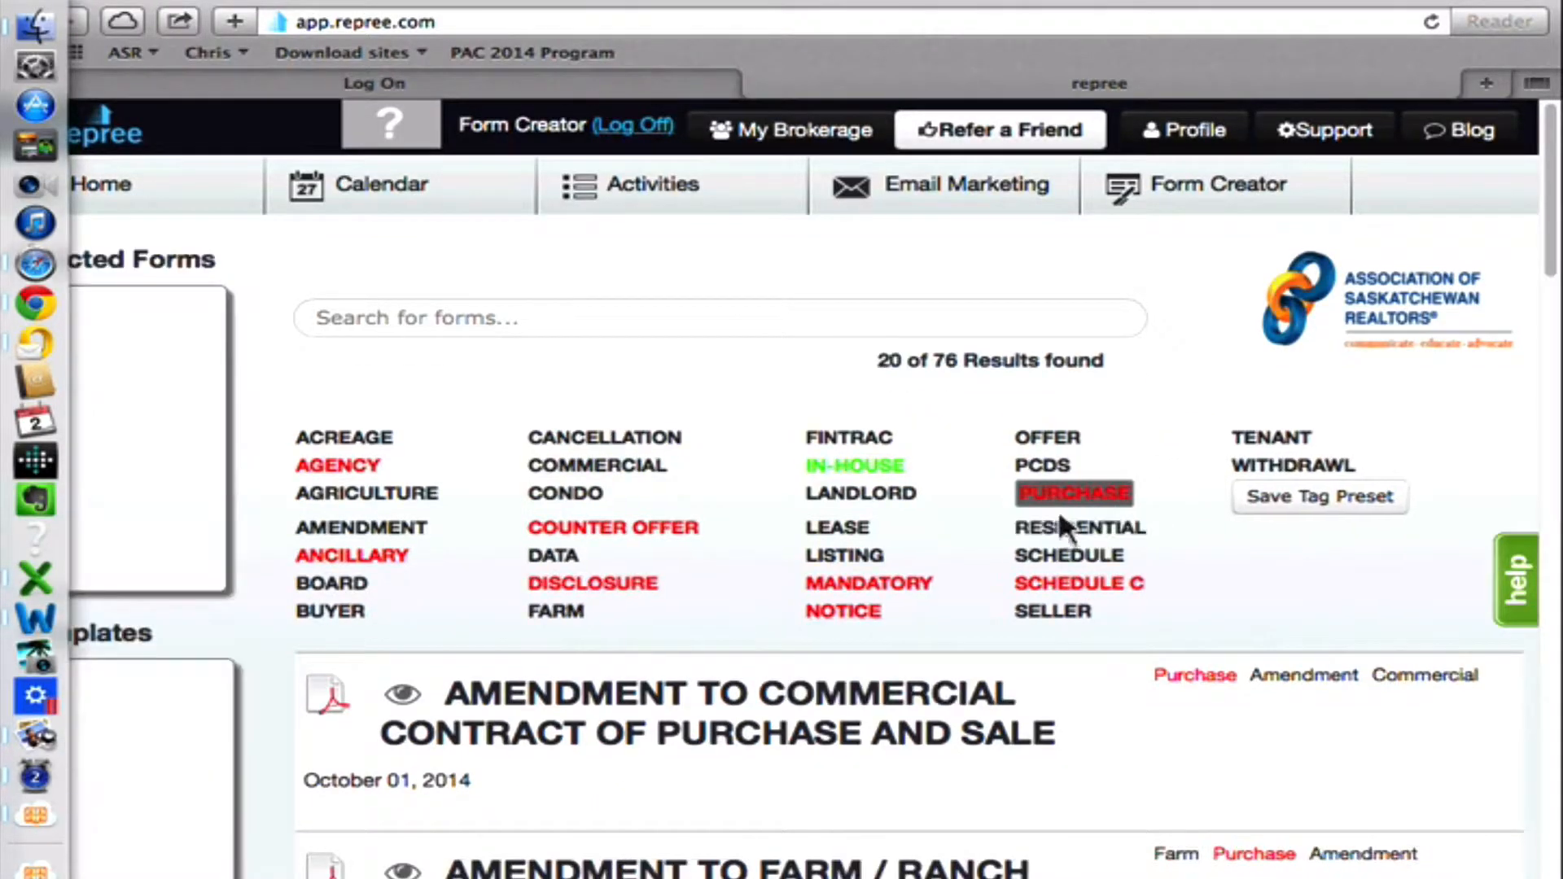
{"action": "left_click", "coordinate": [641, 464]}
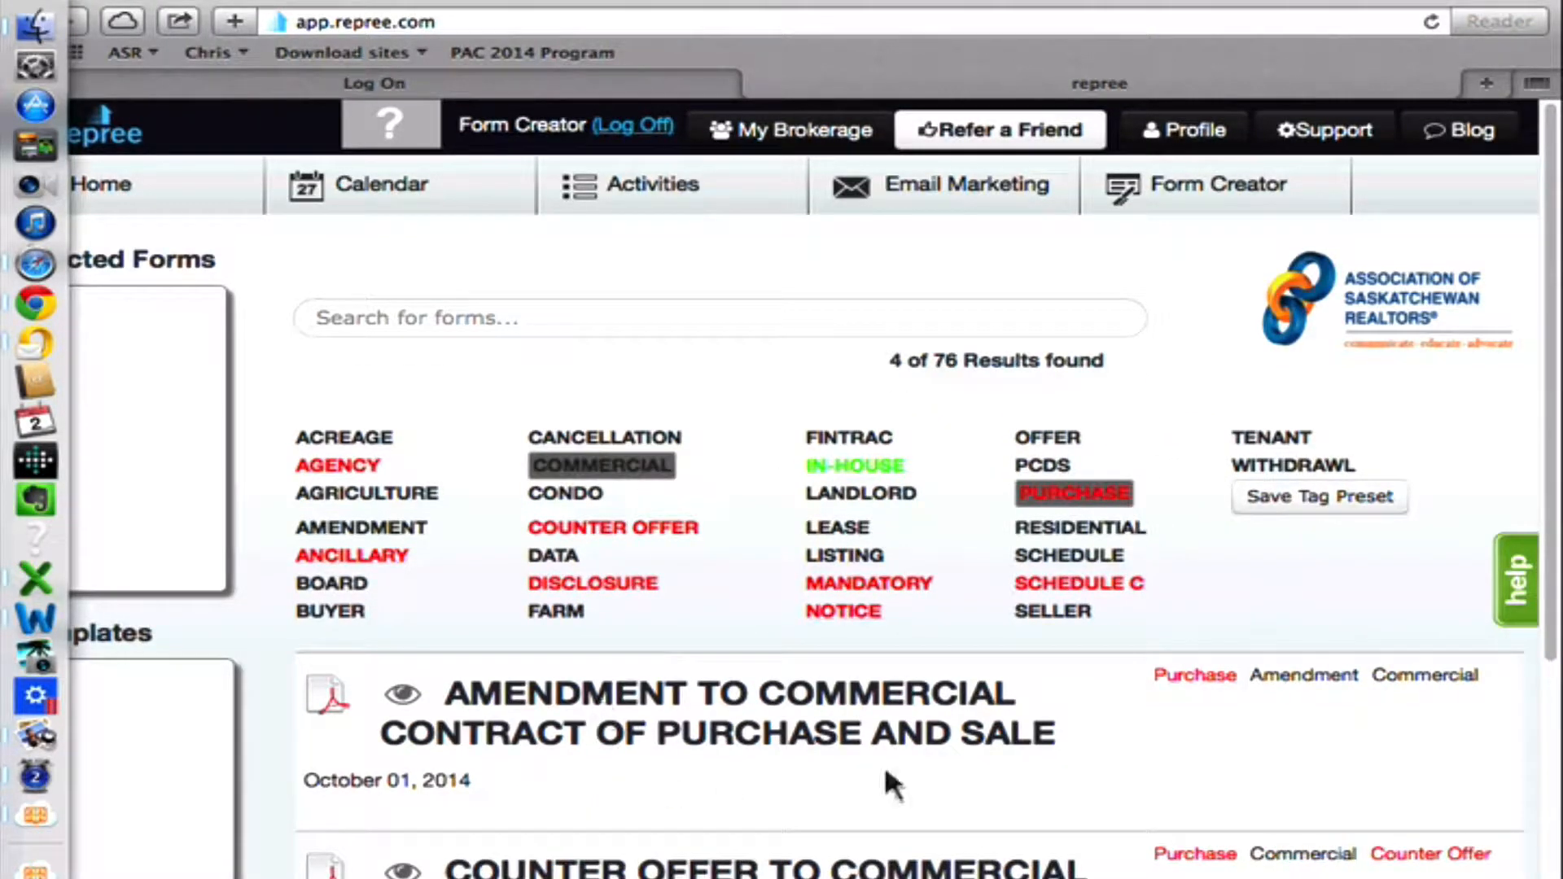
{"action": "left_click", "coordinate": [641, 470]}
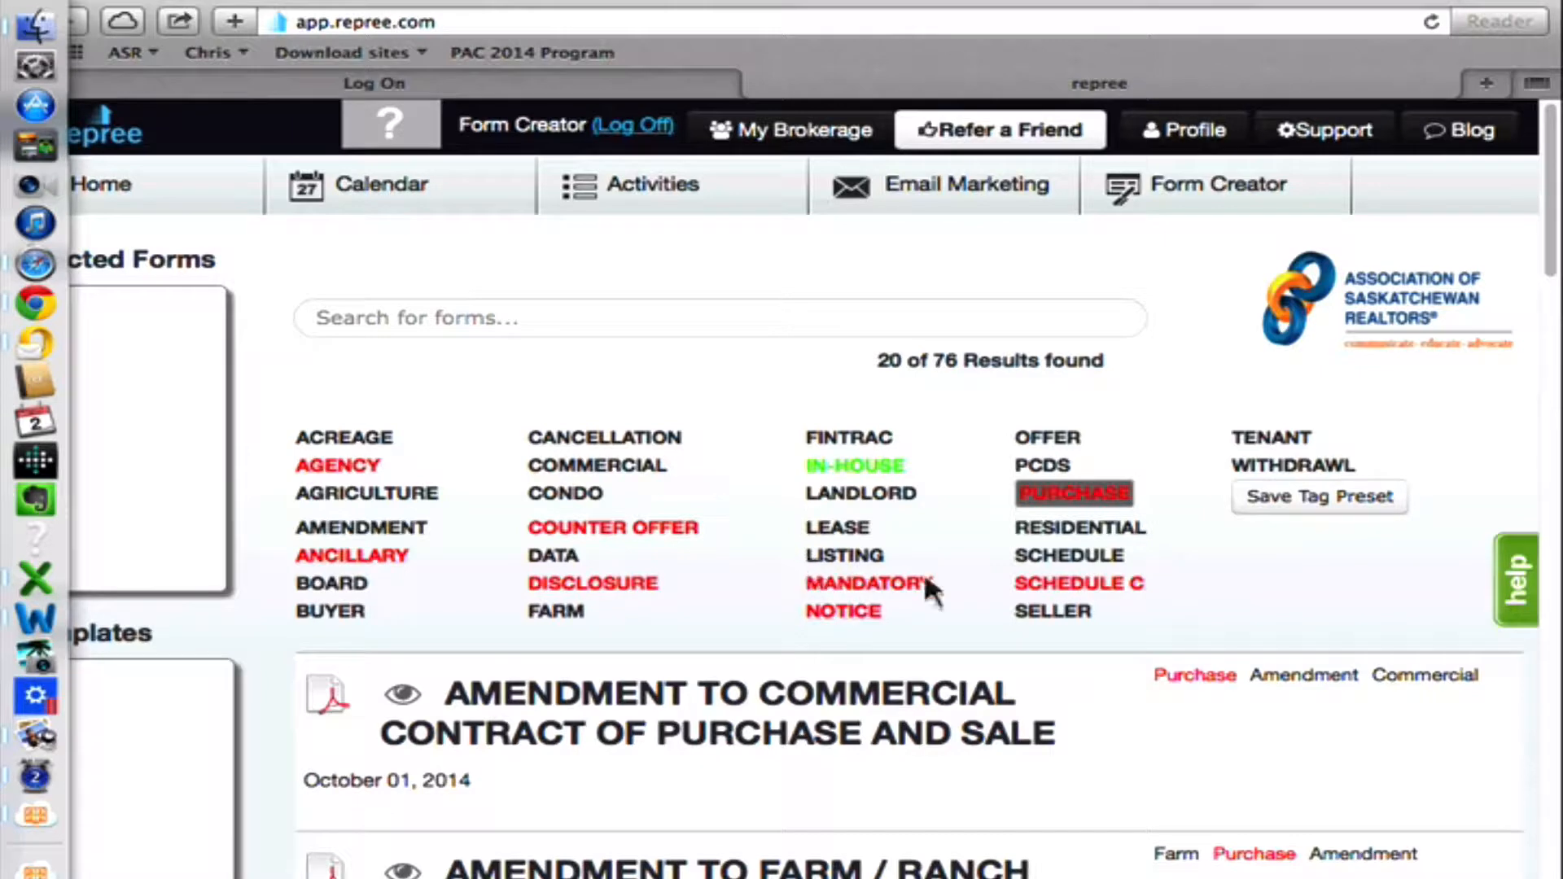
Filter the forms by Residential and Seller instead of Purchase, and clear all tag filters.
{"action": "left_click", "coordinate": [1107, 529]}
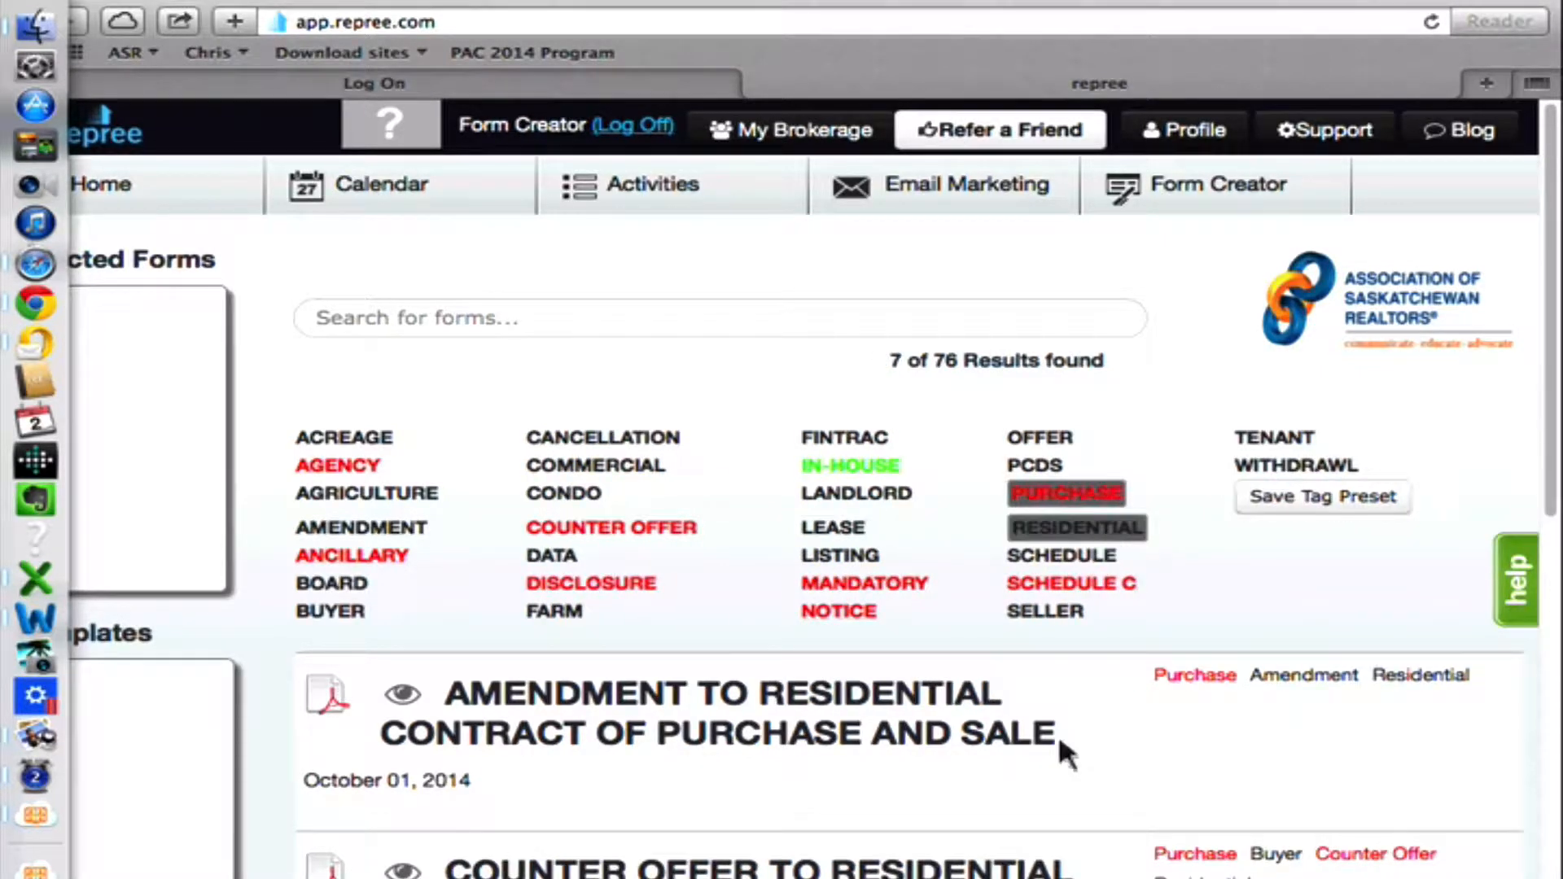
{"action": "left_click", "coordinate": [1055, 494]}
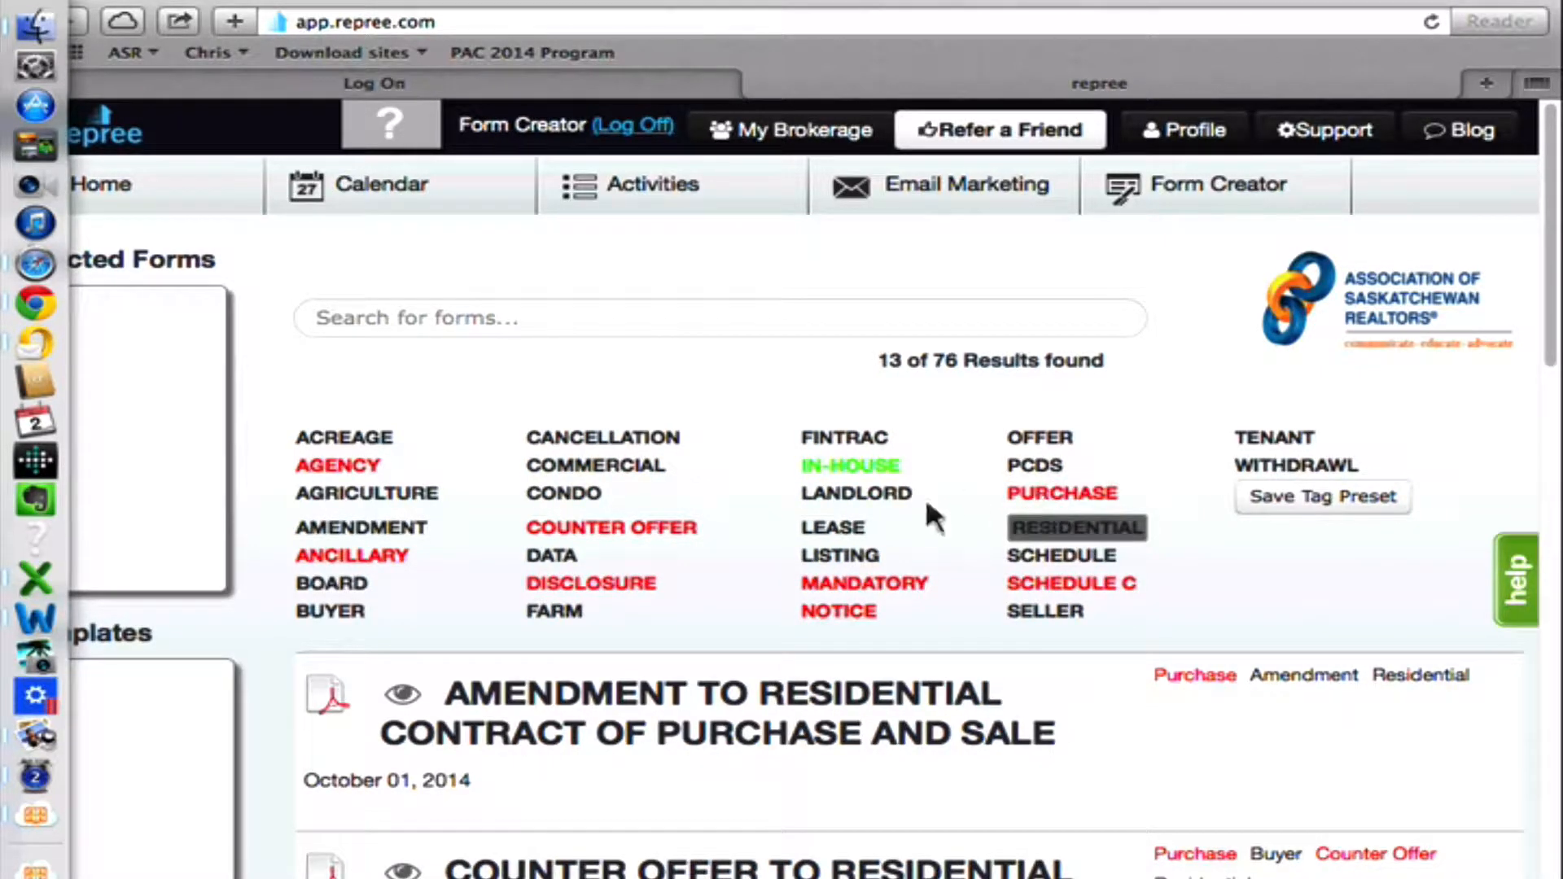
{"action": "left_click", "coordinate": [1055, 615]}
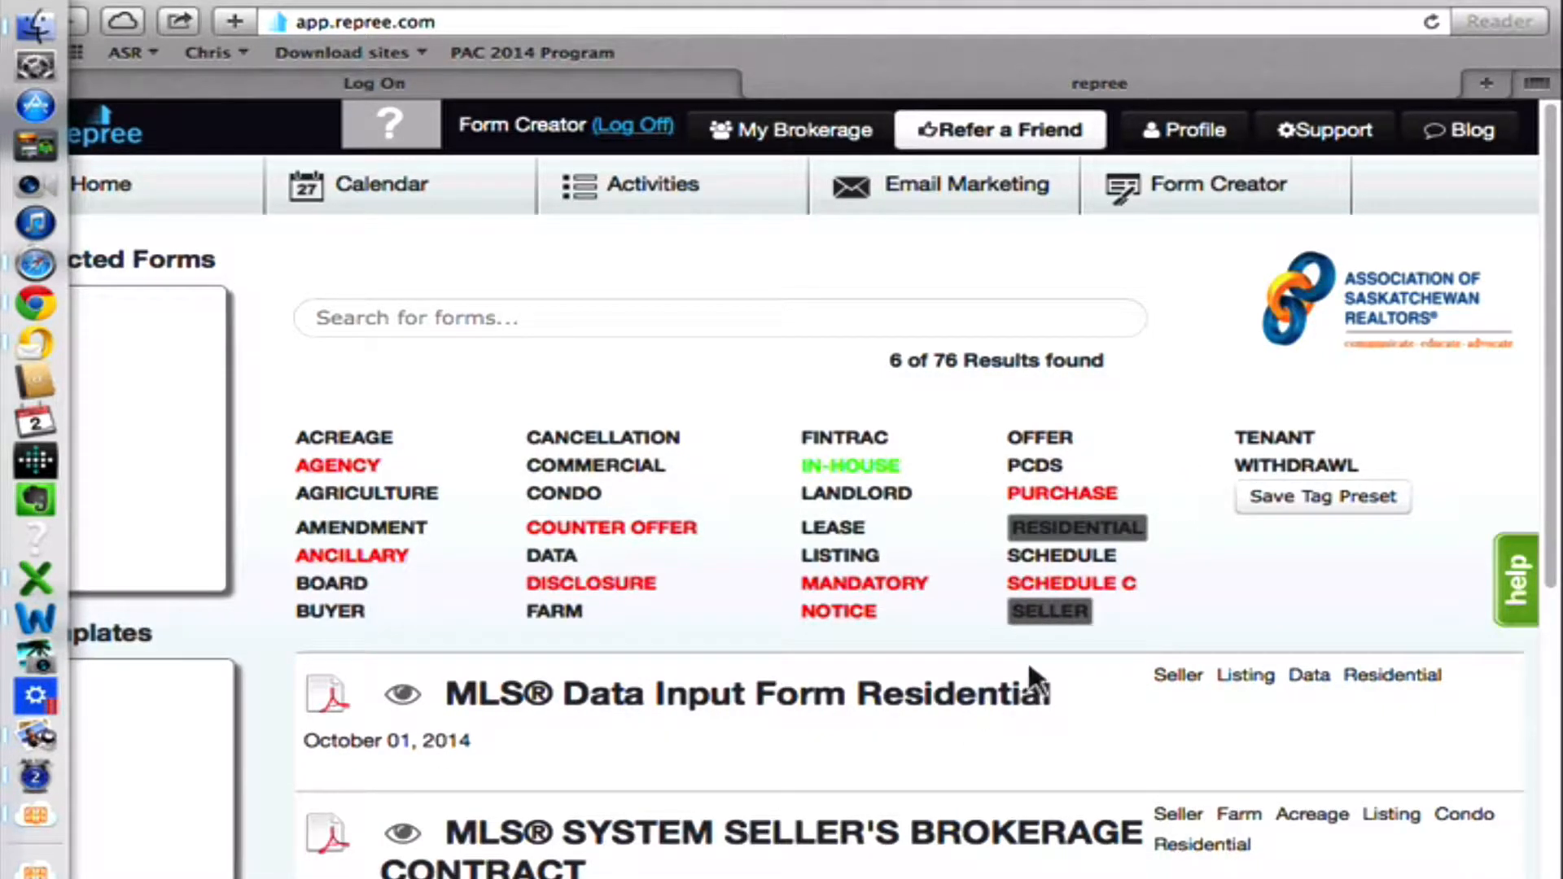
{"action": "left_click", "coordinate": [1044, 616]}
{"action": "left_click", "coordinate": [1079, 529]}
Search the forms library for "limited" and clear the search text.
{"action": "left_click", "coordinate": [675, 332]}
{"action": "type", "text": "limit"}
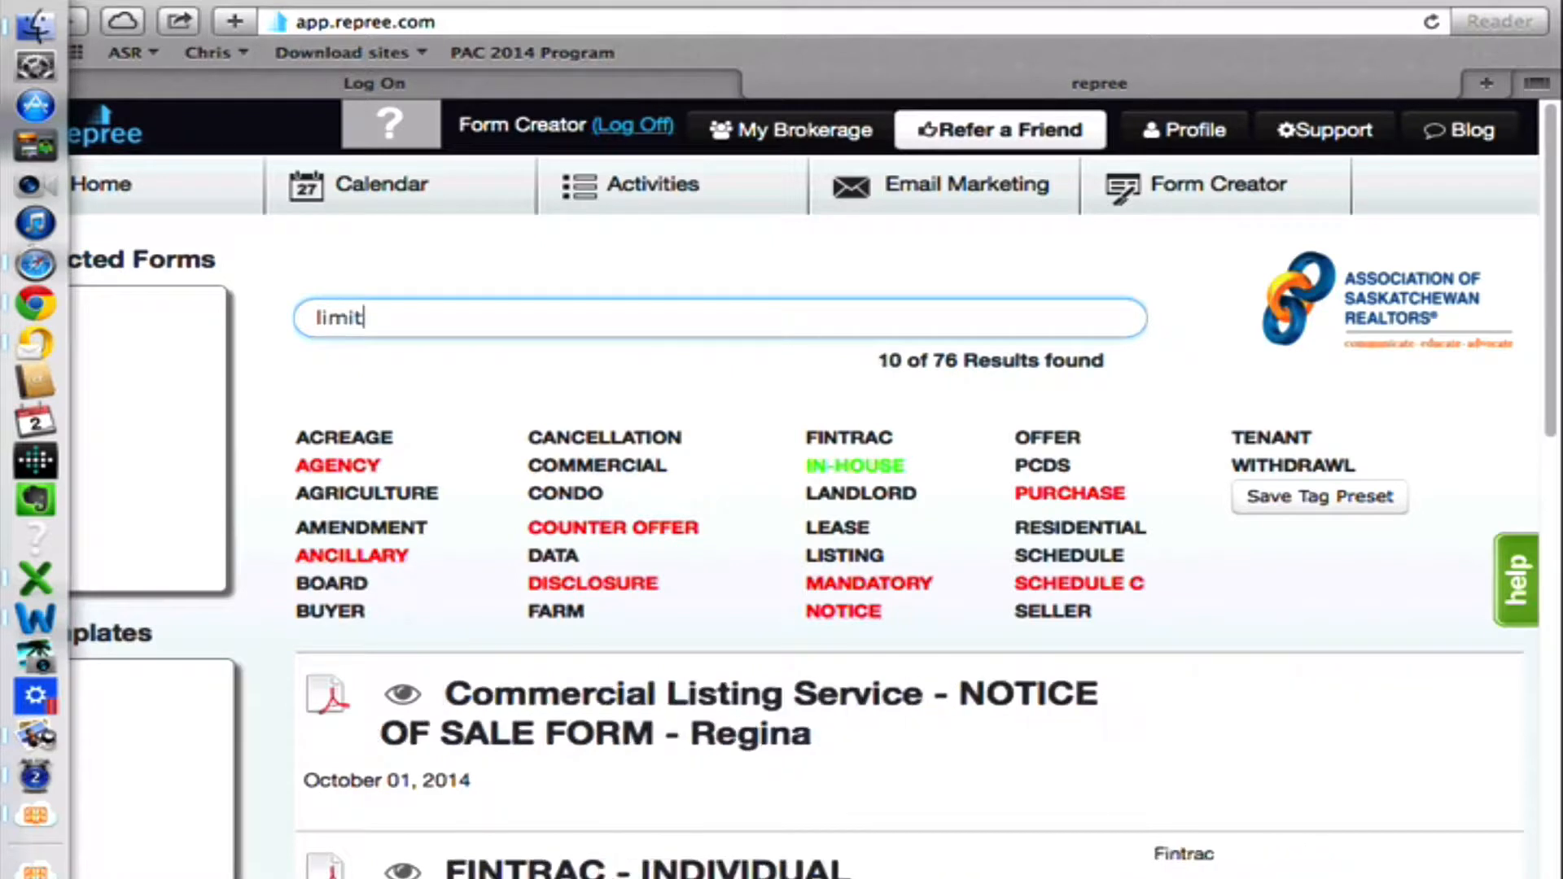
{"action": "type", "text": "ed"}
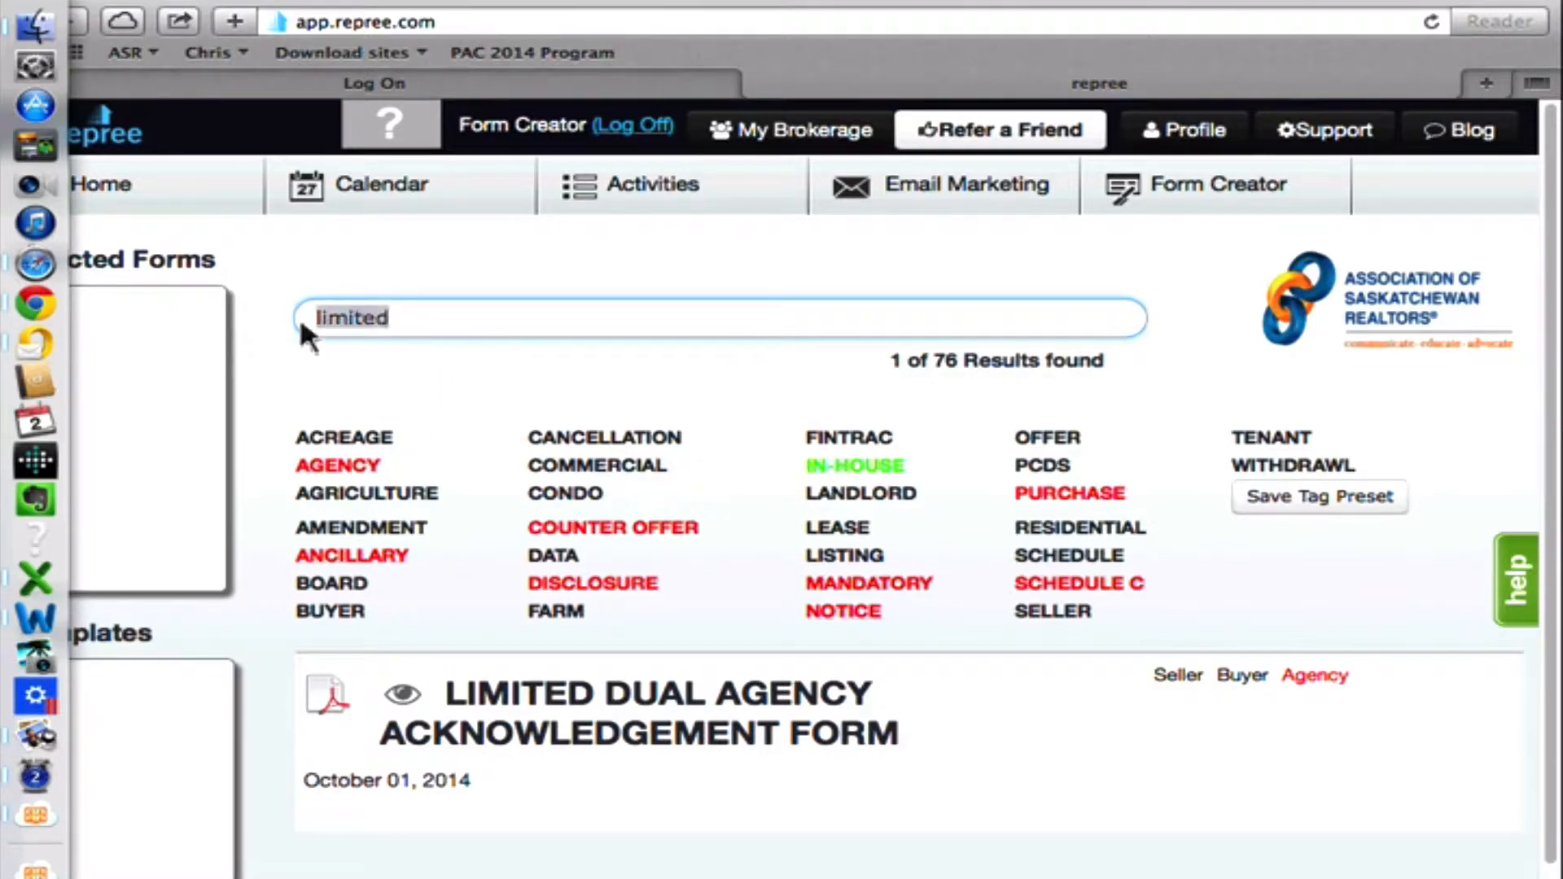
{"action": "key", "text": "BackSpace"}
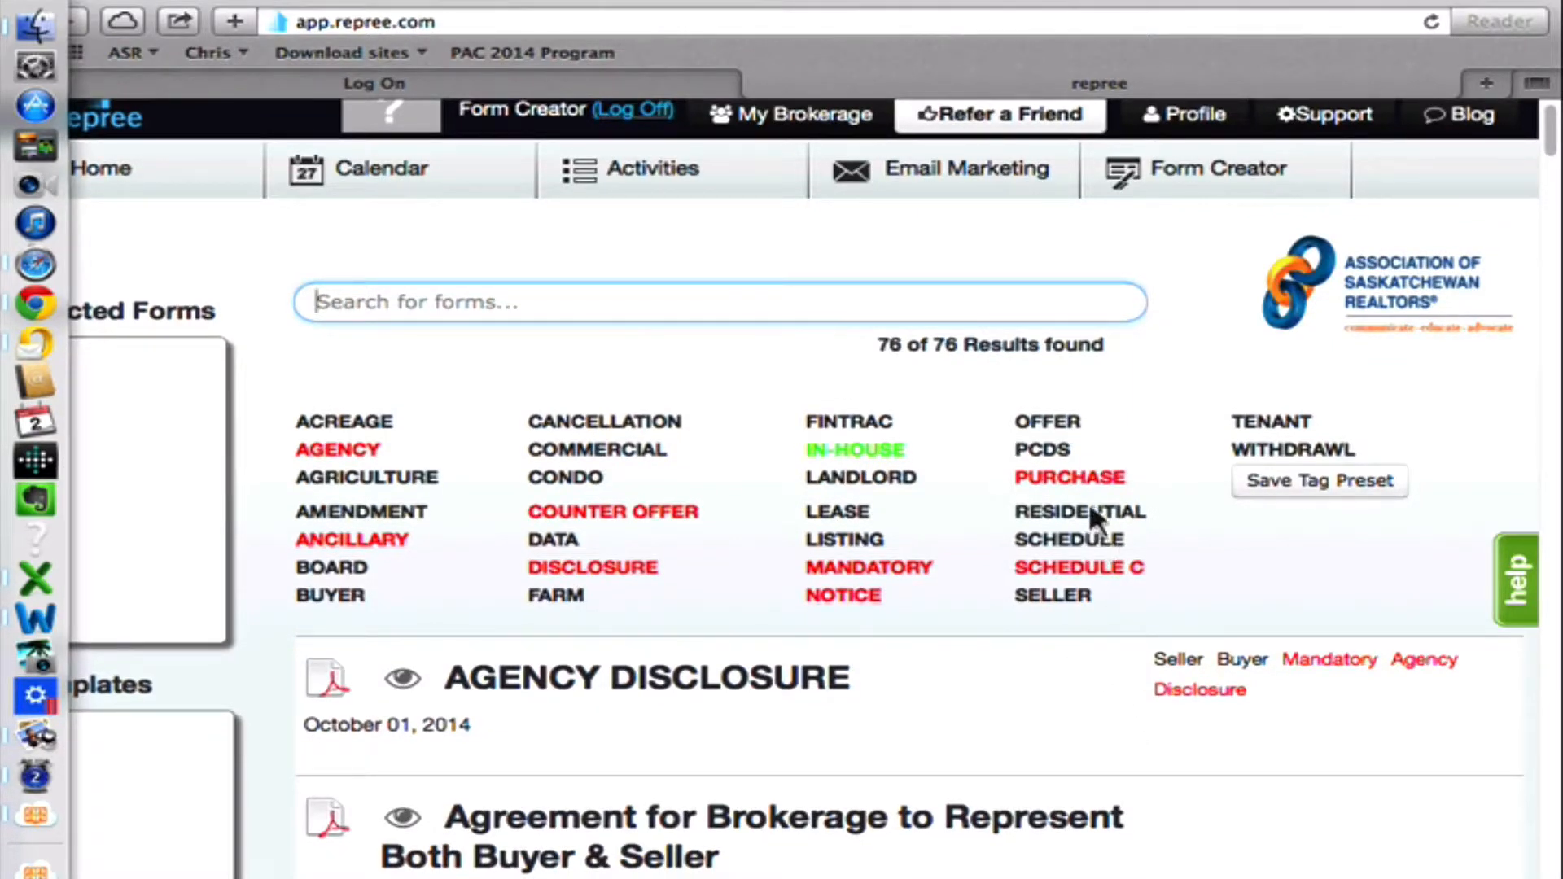
Filter the forms library by the Residential and Purchase tags and look through the matching forms.
{"action": "left_click", "coordinate": [1084, 503]}
{"action": "left_click", "coordinate": [1072, 476]}
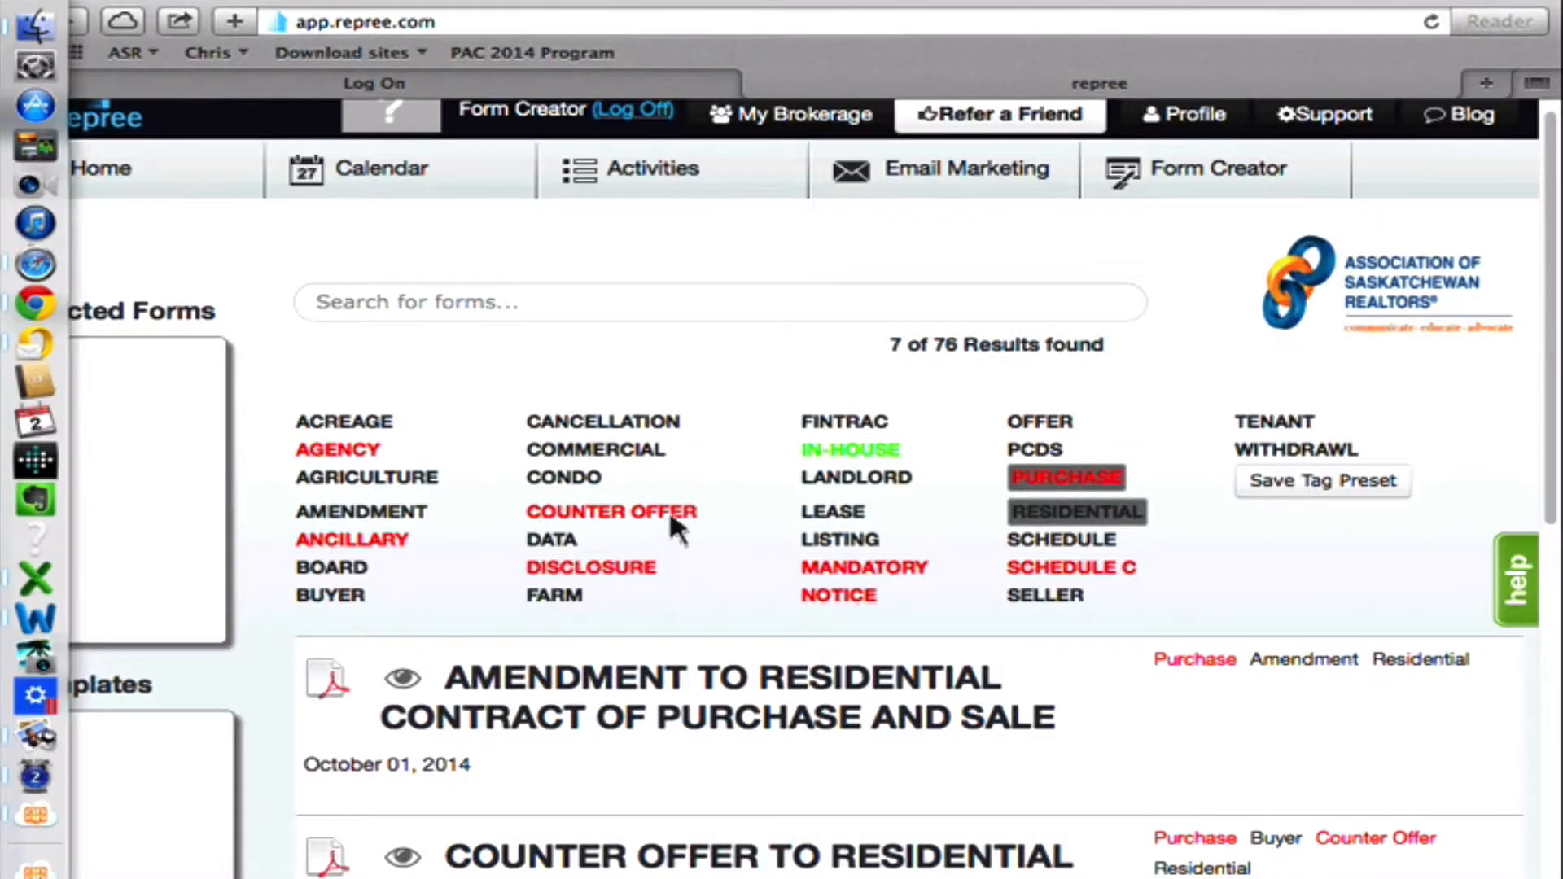
{"action": "scroll", "coordinate": [632, 535], "scroll_direction": "up", "scroll_amount": 1}
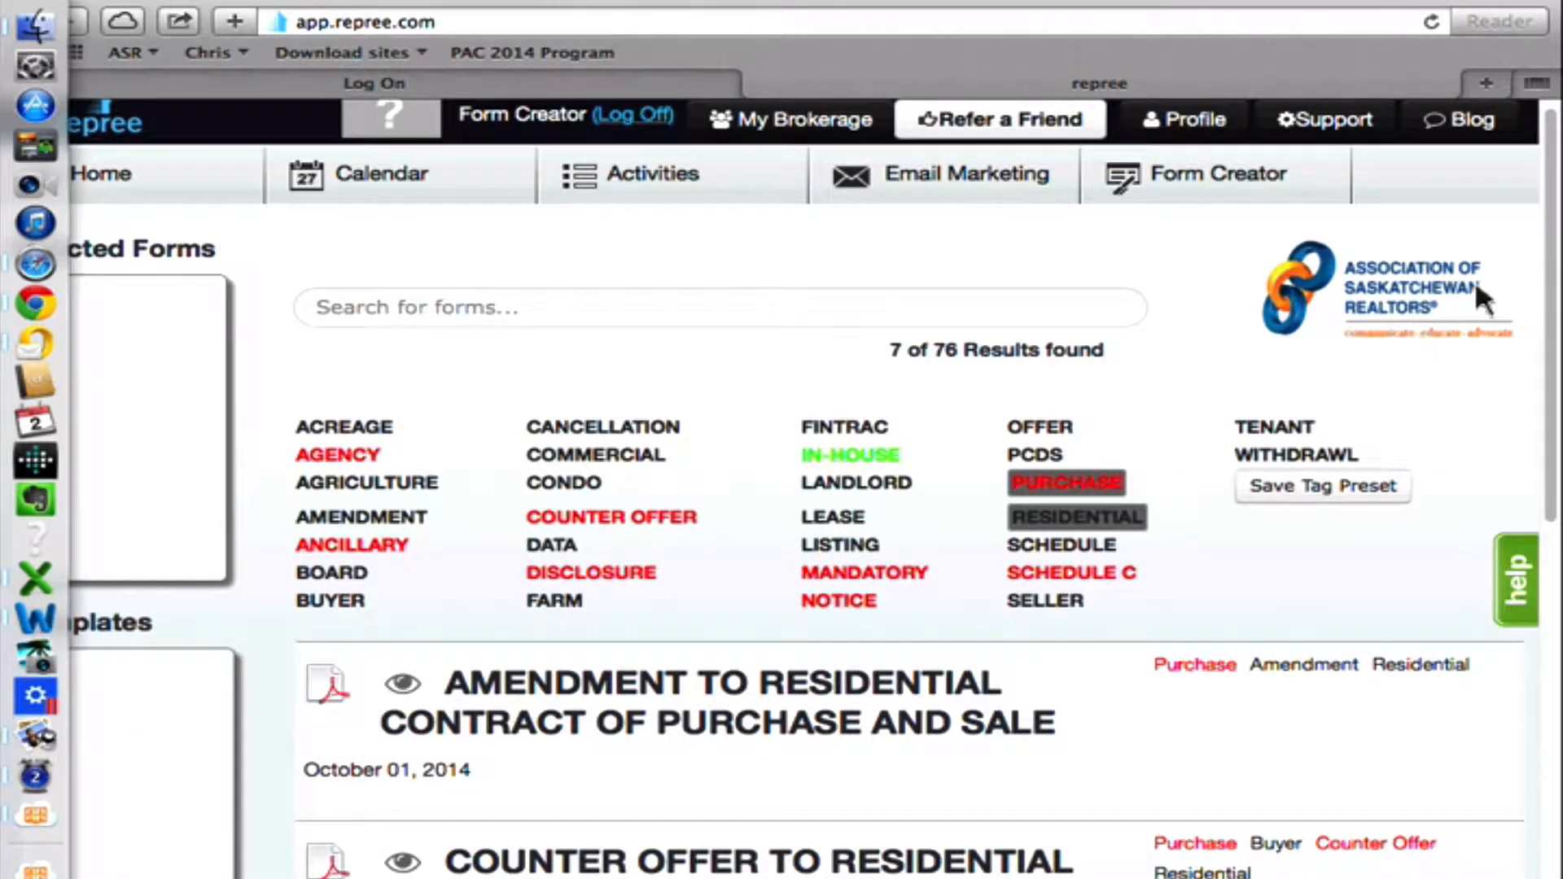
{"action": "scroll", "coordinate": [1553, 317], "scroll_direction": "down", "scroll_amount": 2}
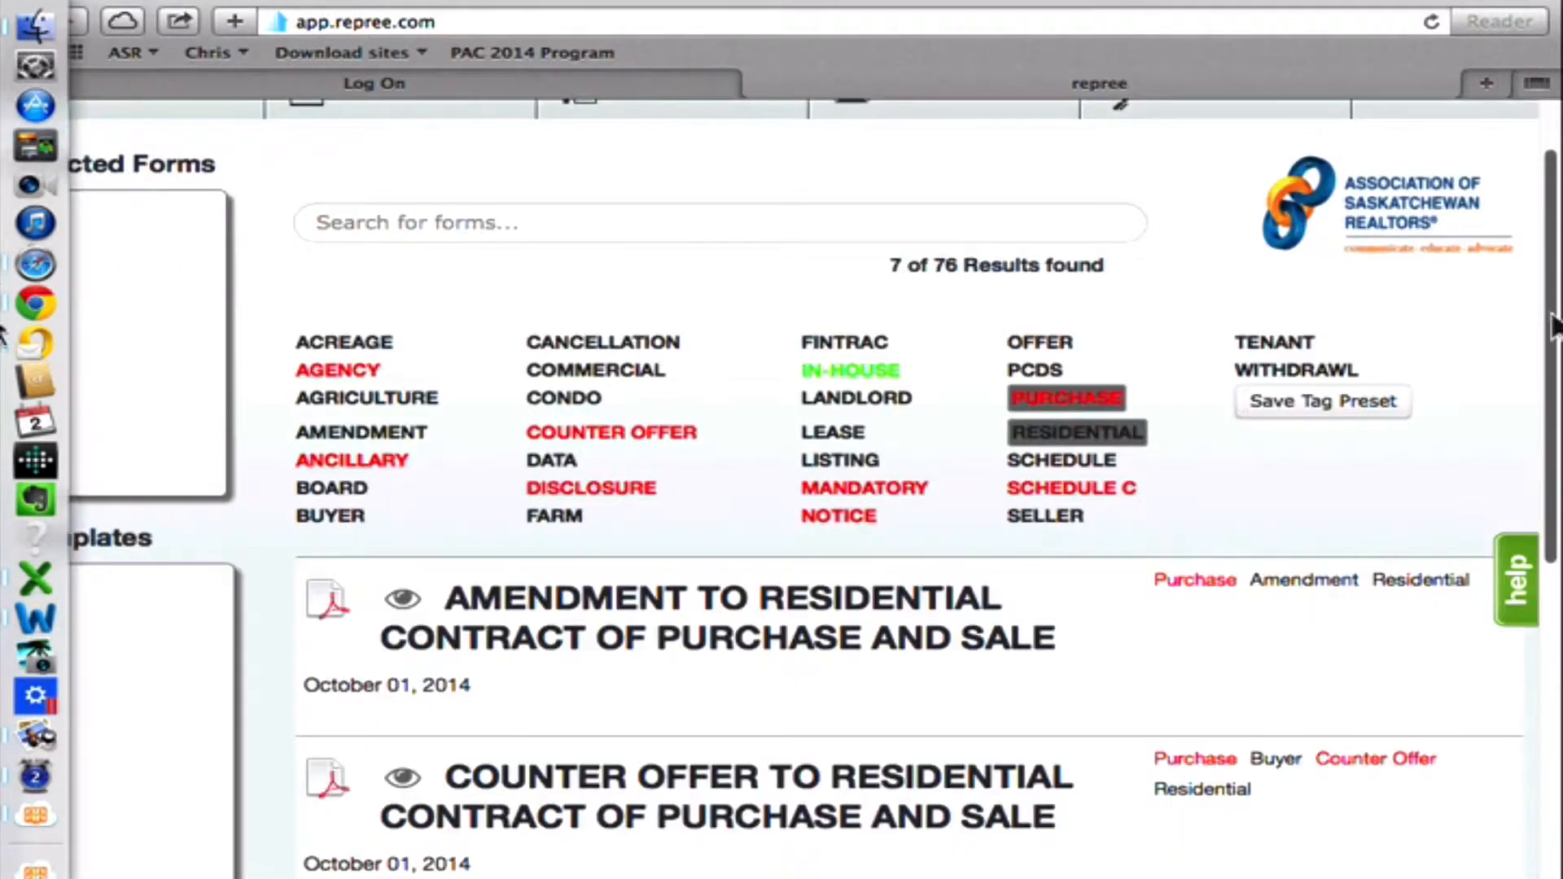
{"action": "scroll", "coordinate": [1493, 456], "scroll_direction": "down", "scroll_amount": 5}
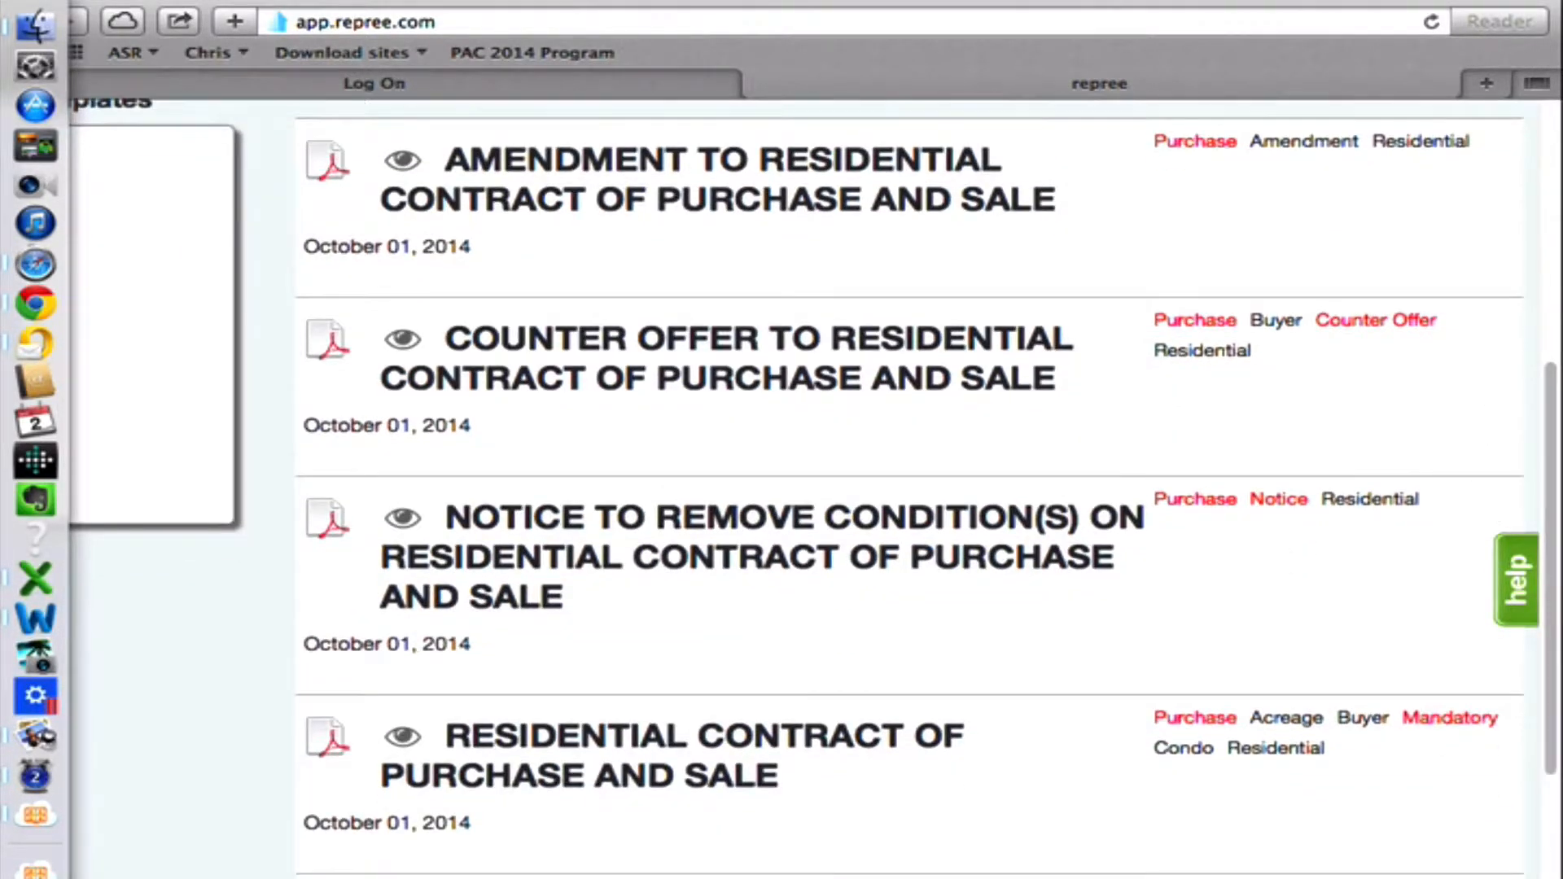
Select the Residential Contract of Purchase and Sale, deselect it, and select it again.
{"action": "left_click", "coordinate": [856, 798]}
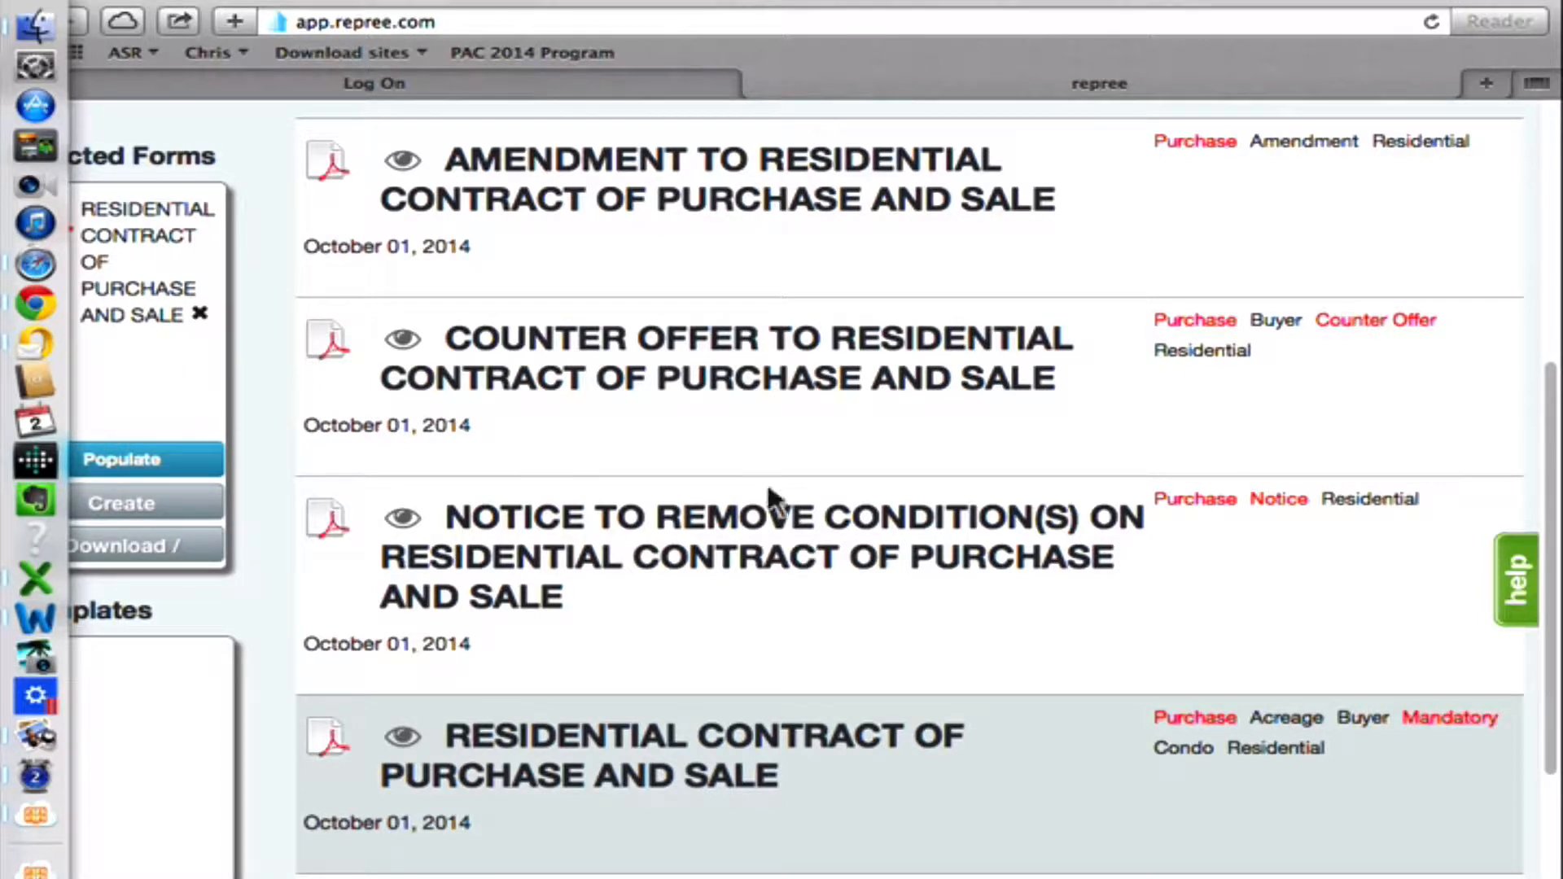
{"action": "left_click", "coordinate": [744, 773]}
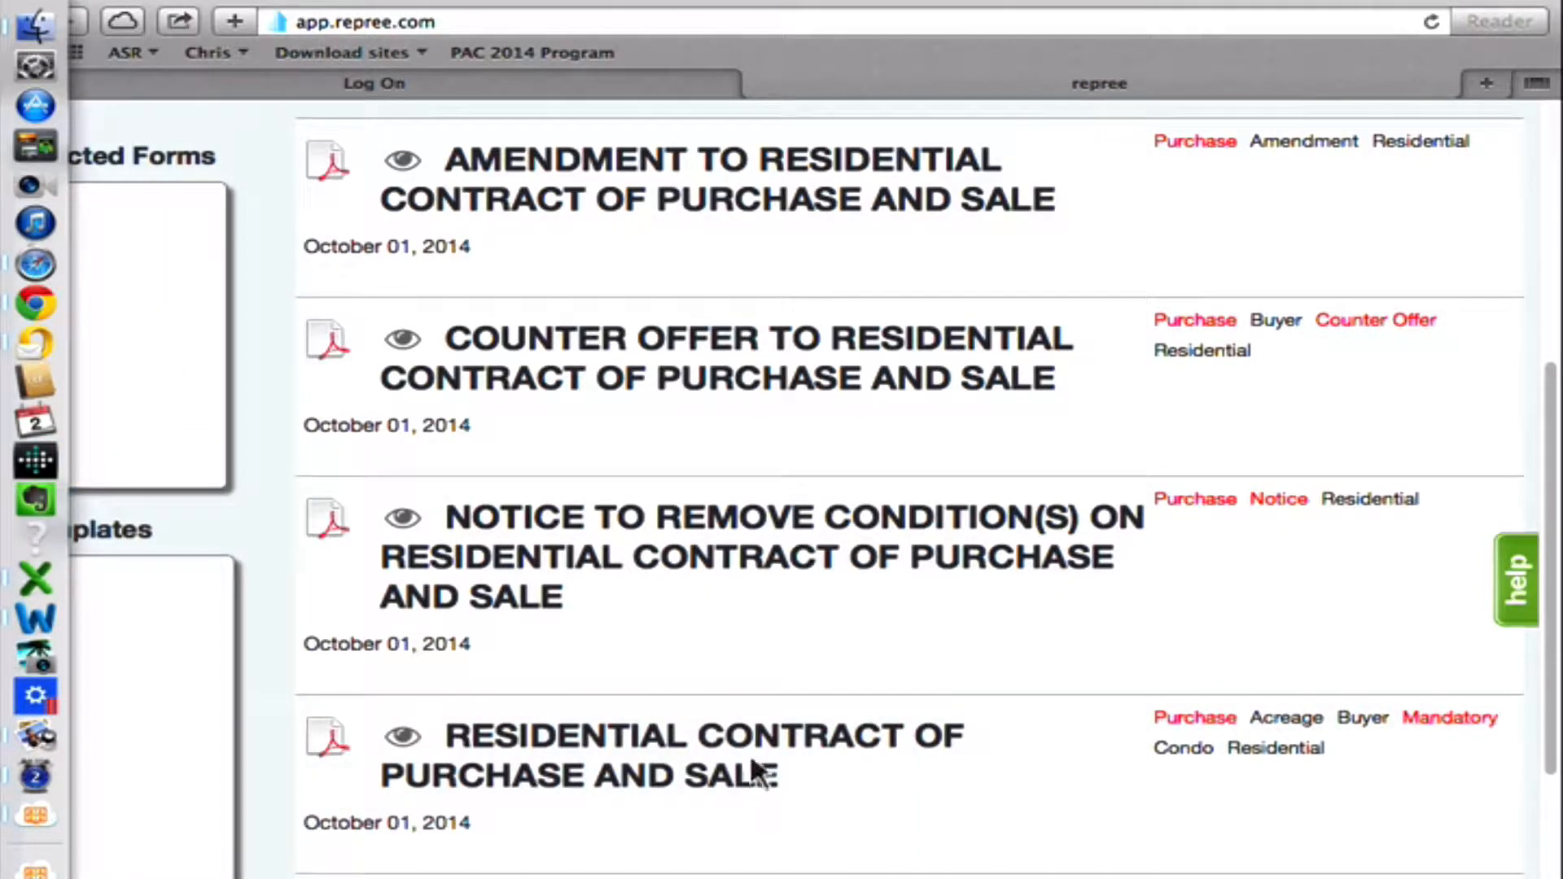
{"action": "left_click", "coordinate": [752, 769]}
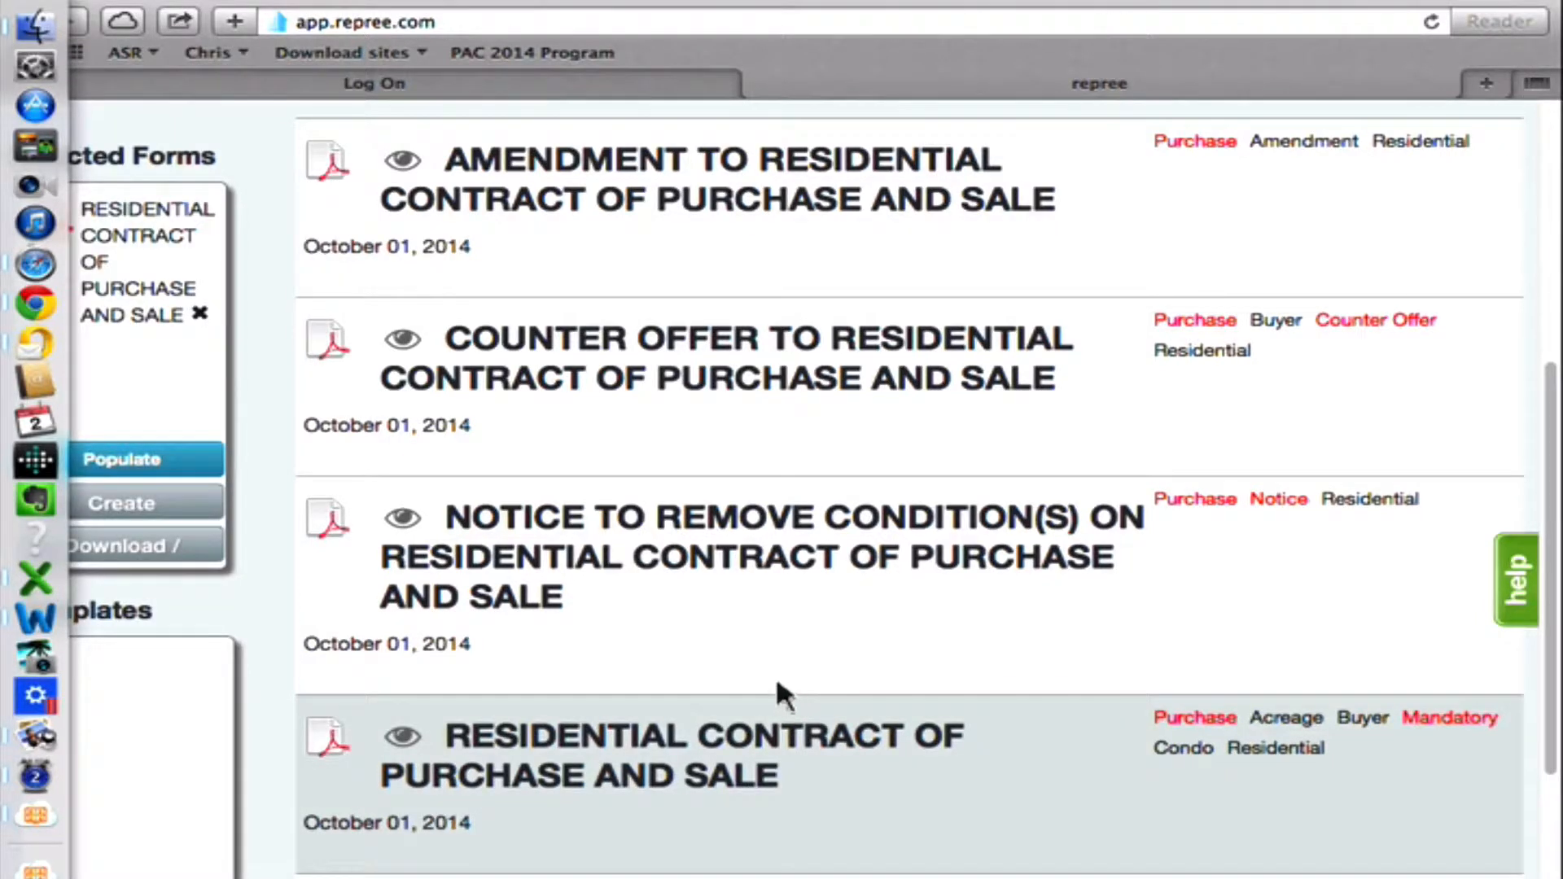
Add the Notice to Remove Condition(s) to the selected forms, and add and remove the Counter Offer and Amendment forms.
{"action": "scroll", "coordinate": [778, 855], "scroll_direction": "down", "scroll_amount": 1}
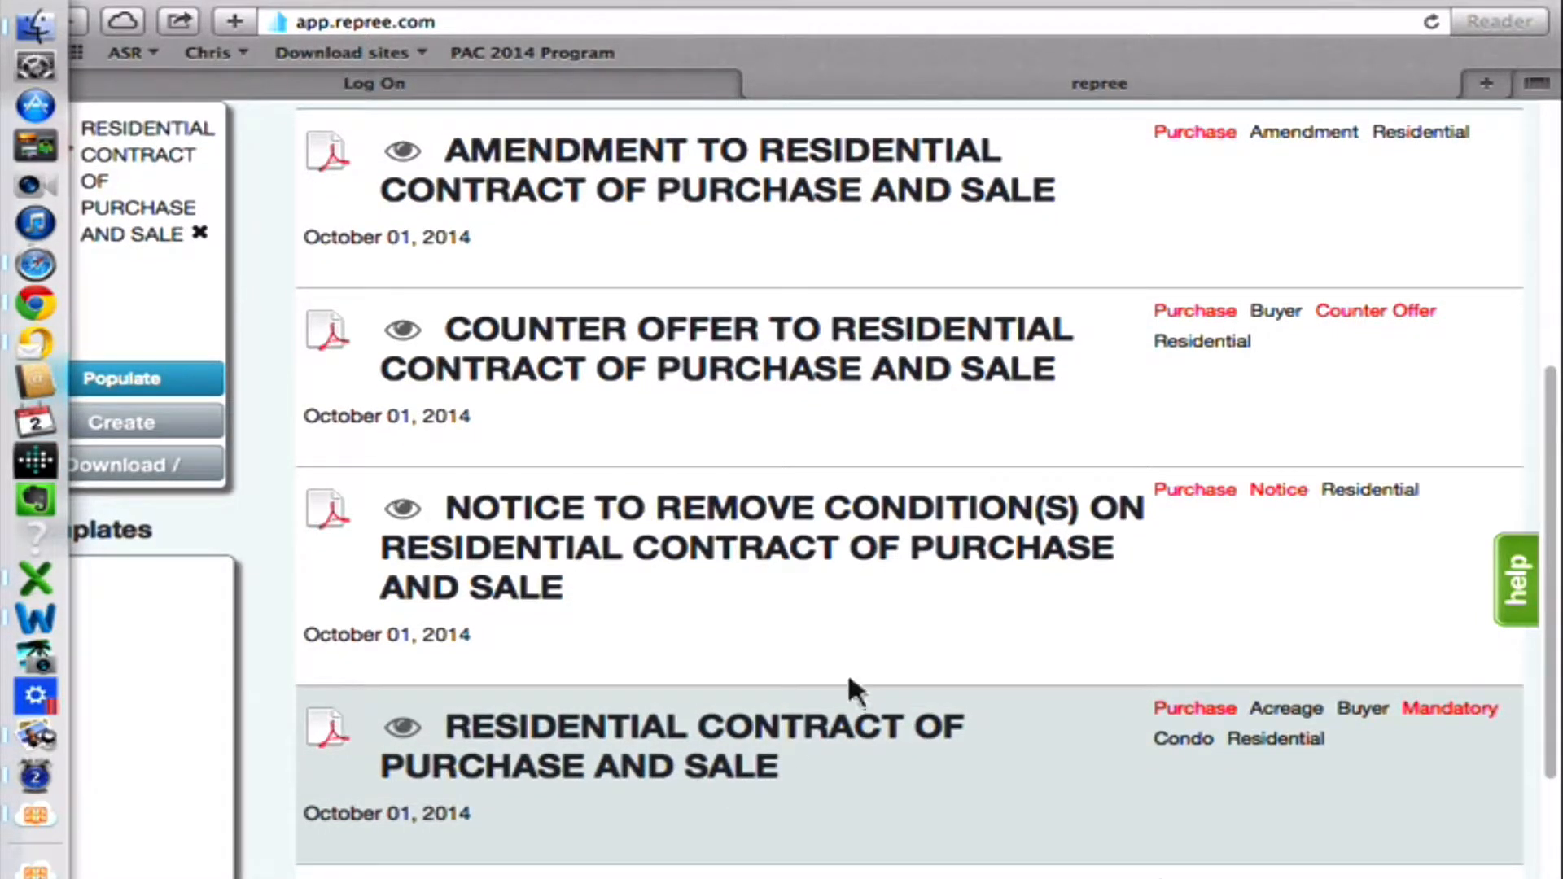
{"action": "left_click", "coordinate": [1087, 501]}
{"action": "left_click", "coordinate": [1065, 421]}
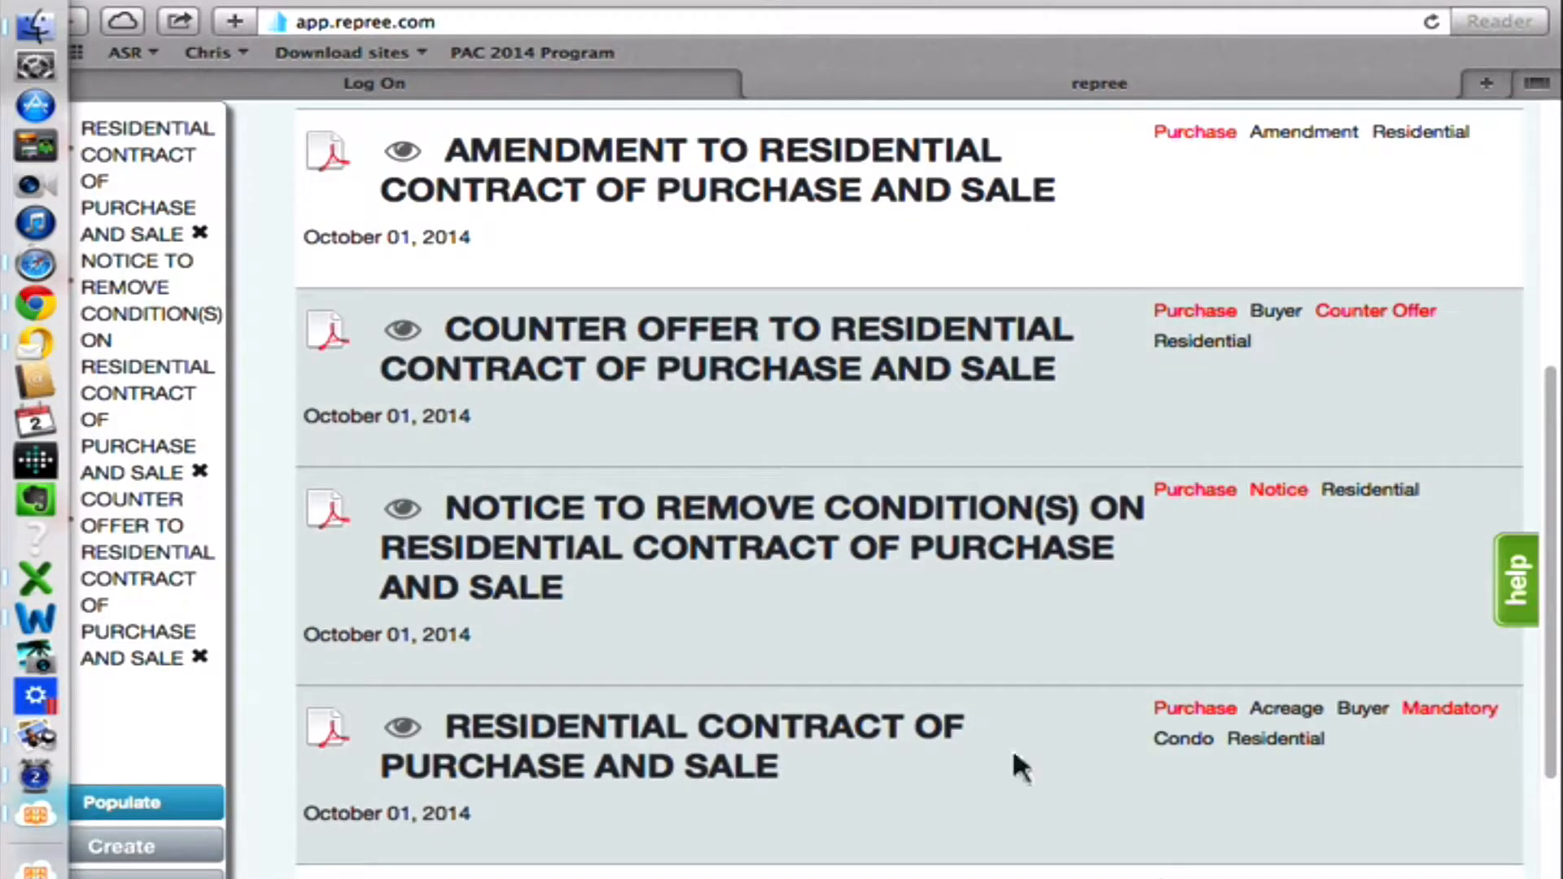
{"action": "left_click", "coordinate": [847, 224]}
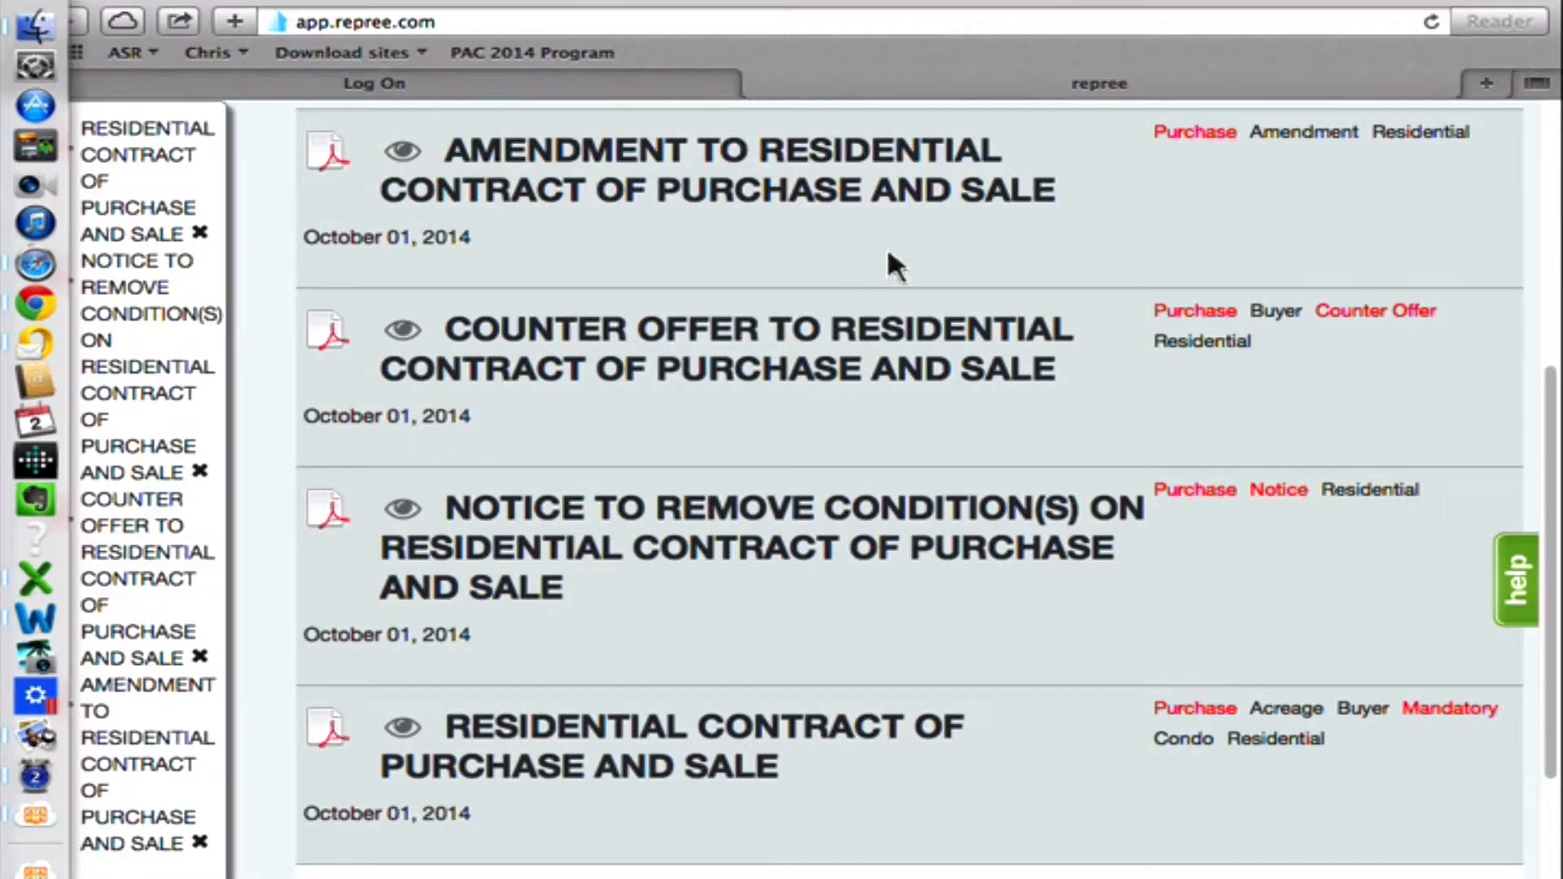
{"action": "left_click", "coordinate": [945, 222]}
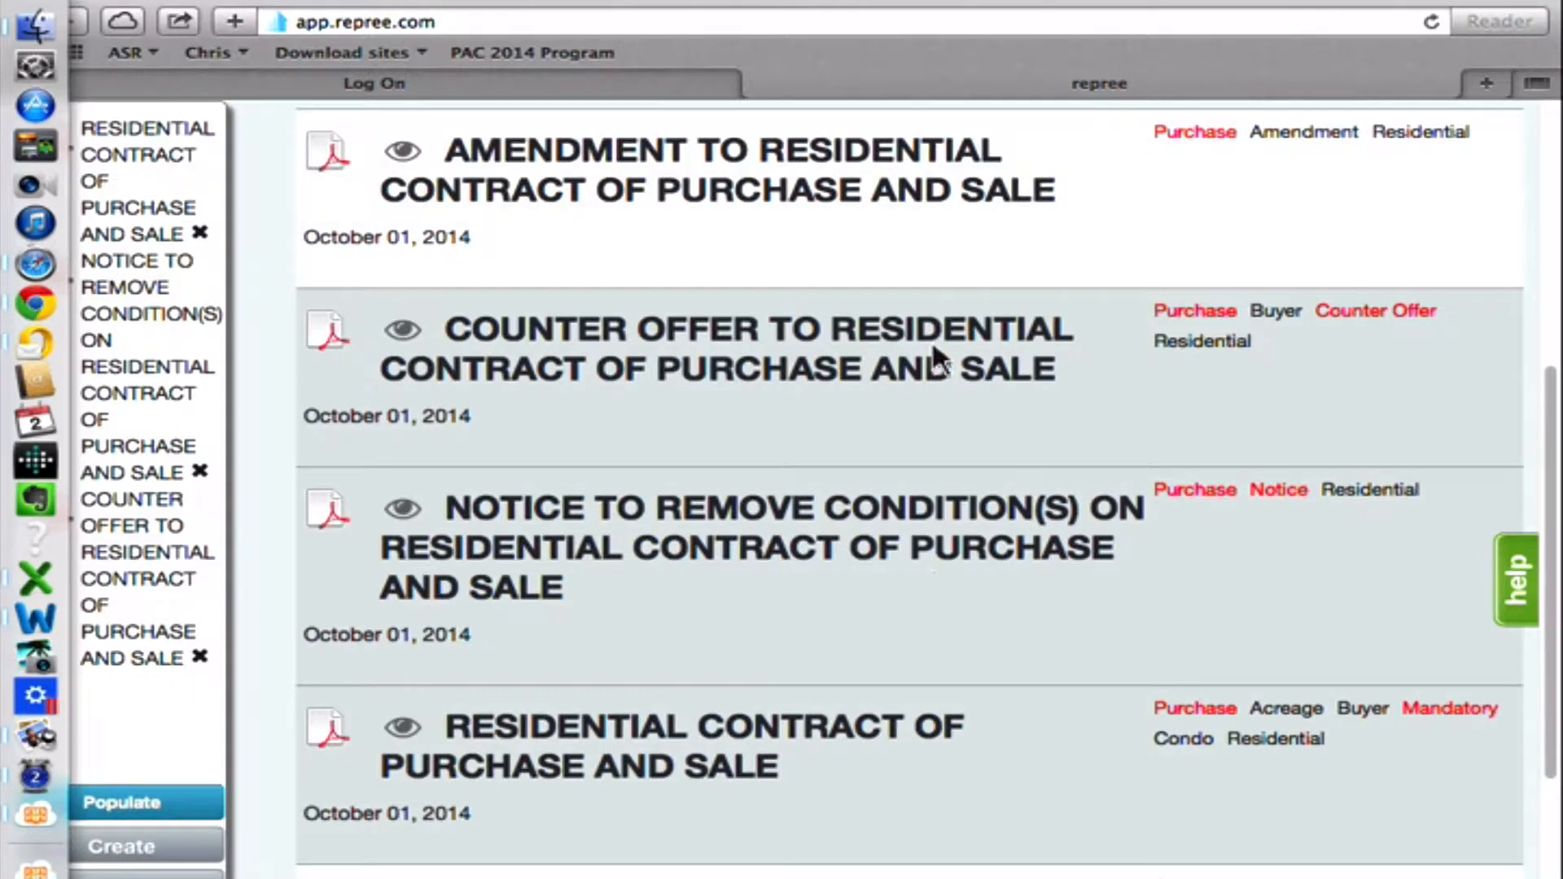
{"action": "left_click", "coordinate": [936, 353]}
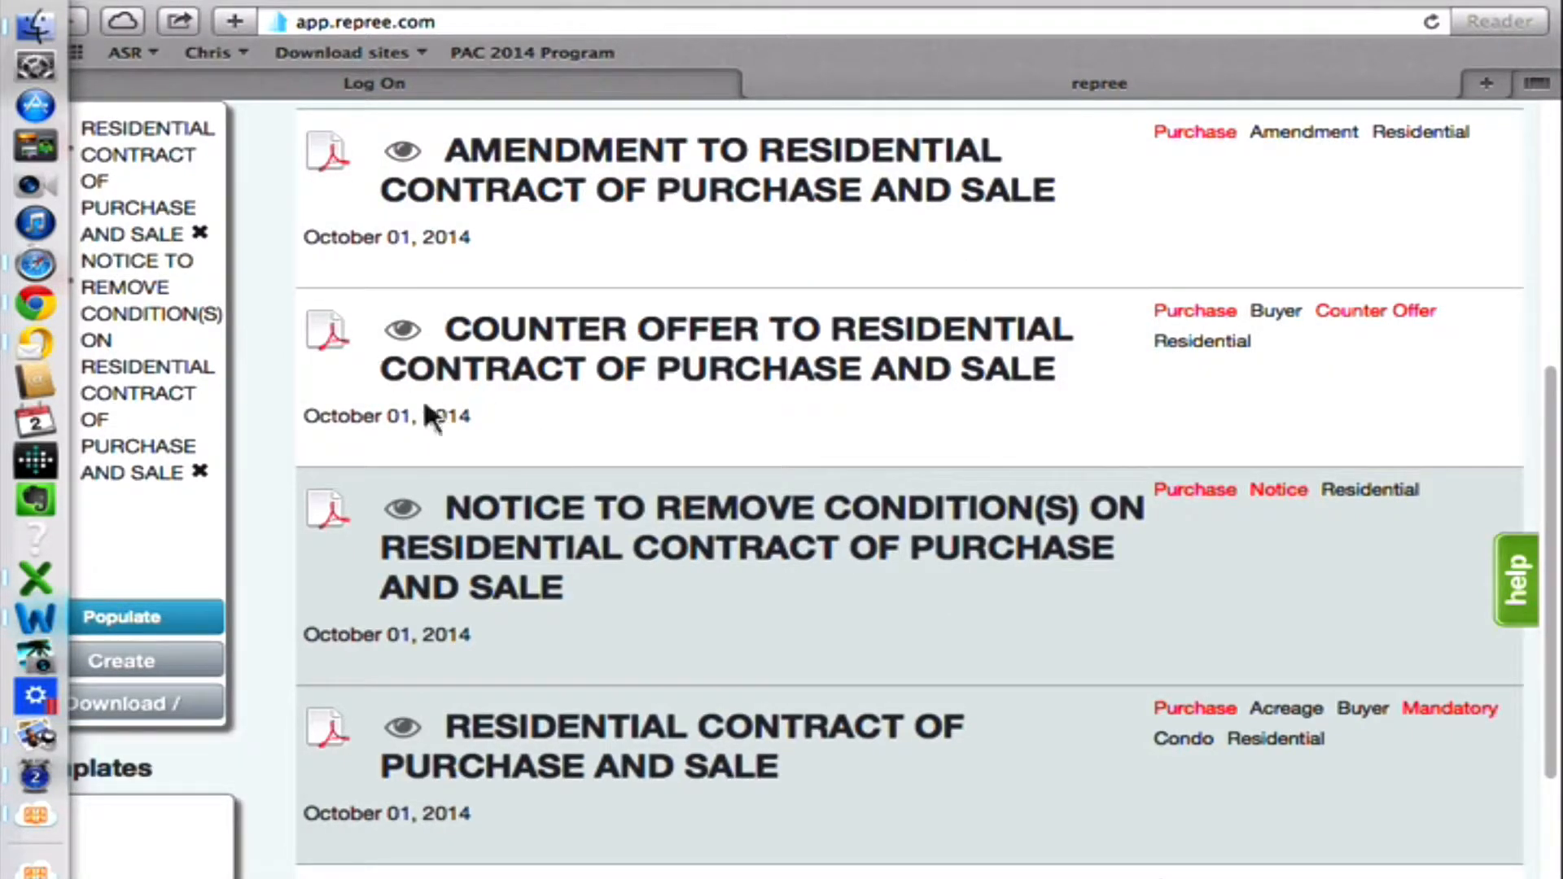
View the template group creation dialog for the selected forms and close it without creating a group.
{"action": "scroll", "coordinate": [410, 398], "scroll_direction": "up", "scroll_amount": 2}
{"action": "scroll", "coordinate": [435, 406], "scroll_direction": "down", "scroll_amount": 5}
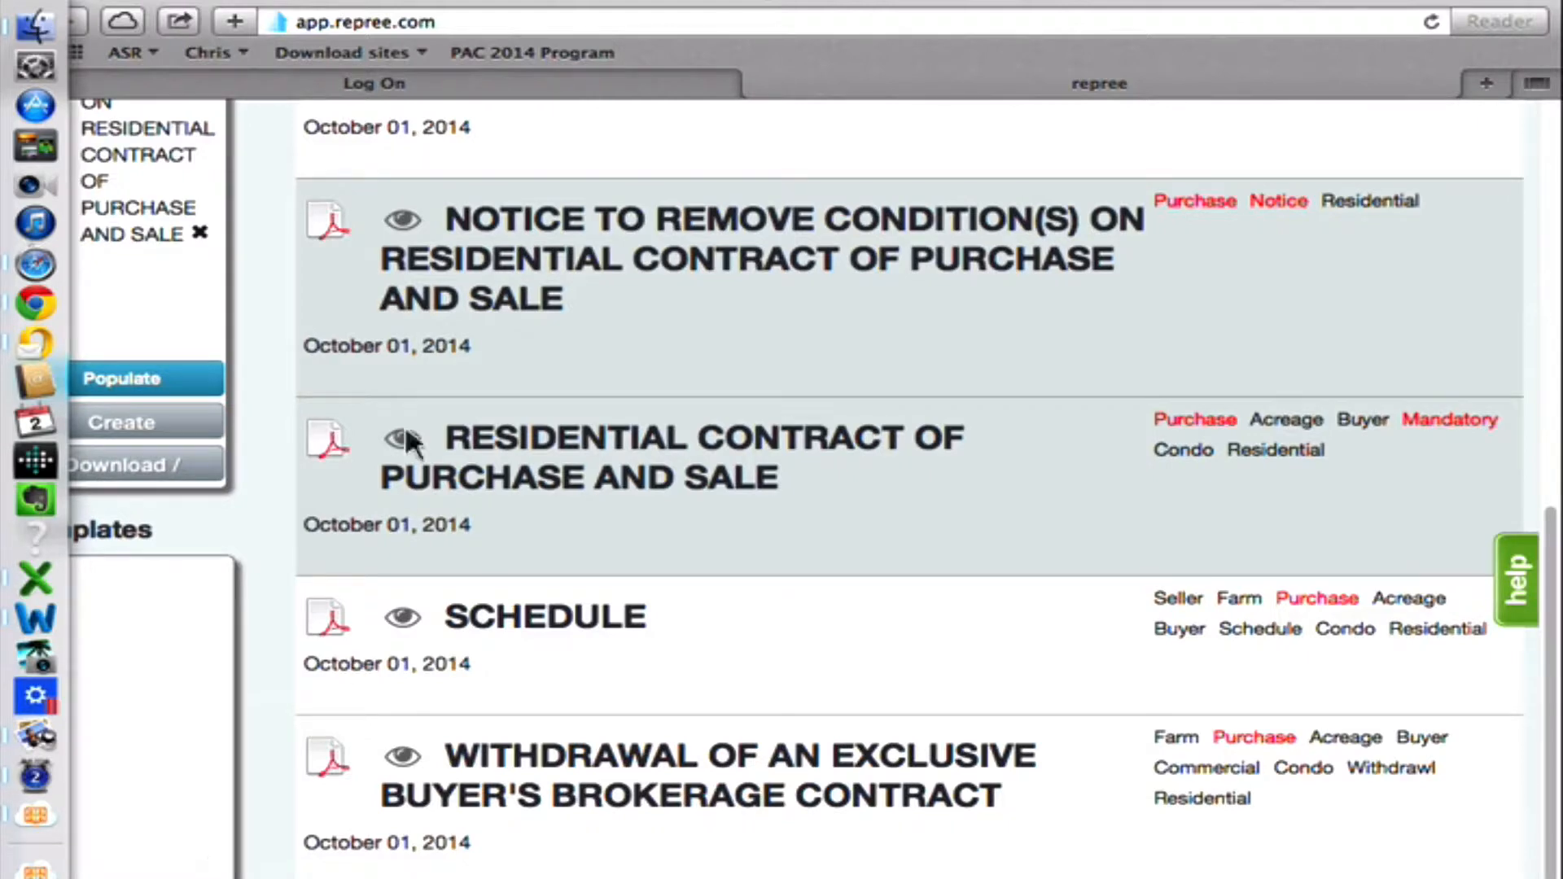
{"action": "left_click", "coordinate": [148, 422]}
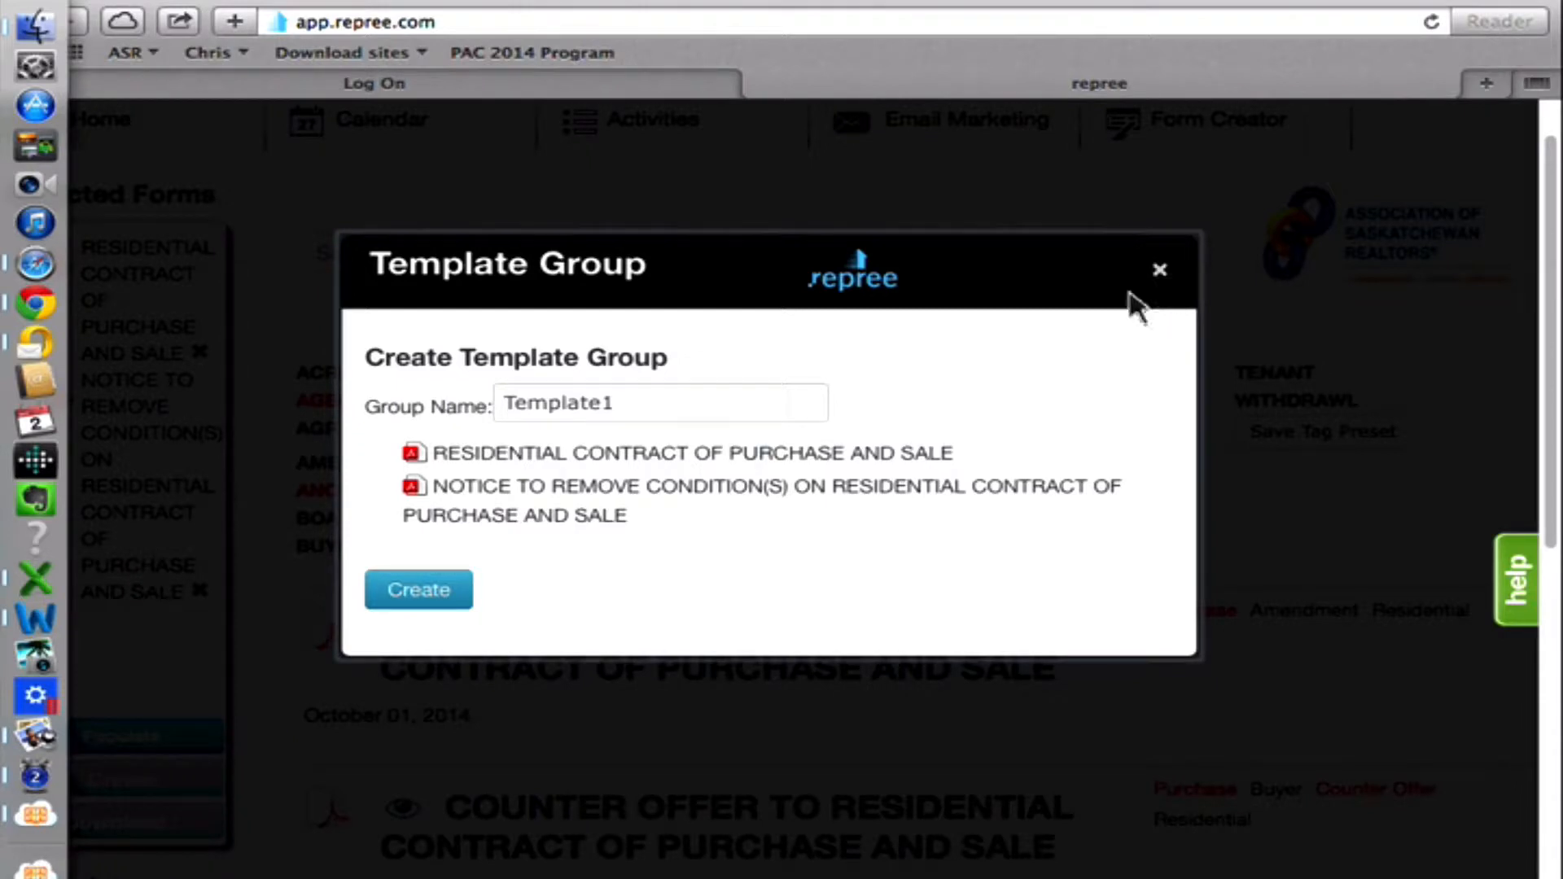
{"action": "left_click", "coordinate": [1157, 273]}
Populate the two selected forms, continuing without MLS listing data.
{"action": "scroll", "coordinate": [183, 875], "scroll_direction": "up", "scroll_amount": 1}
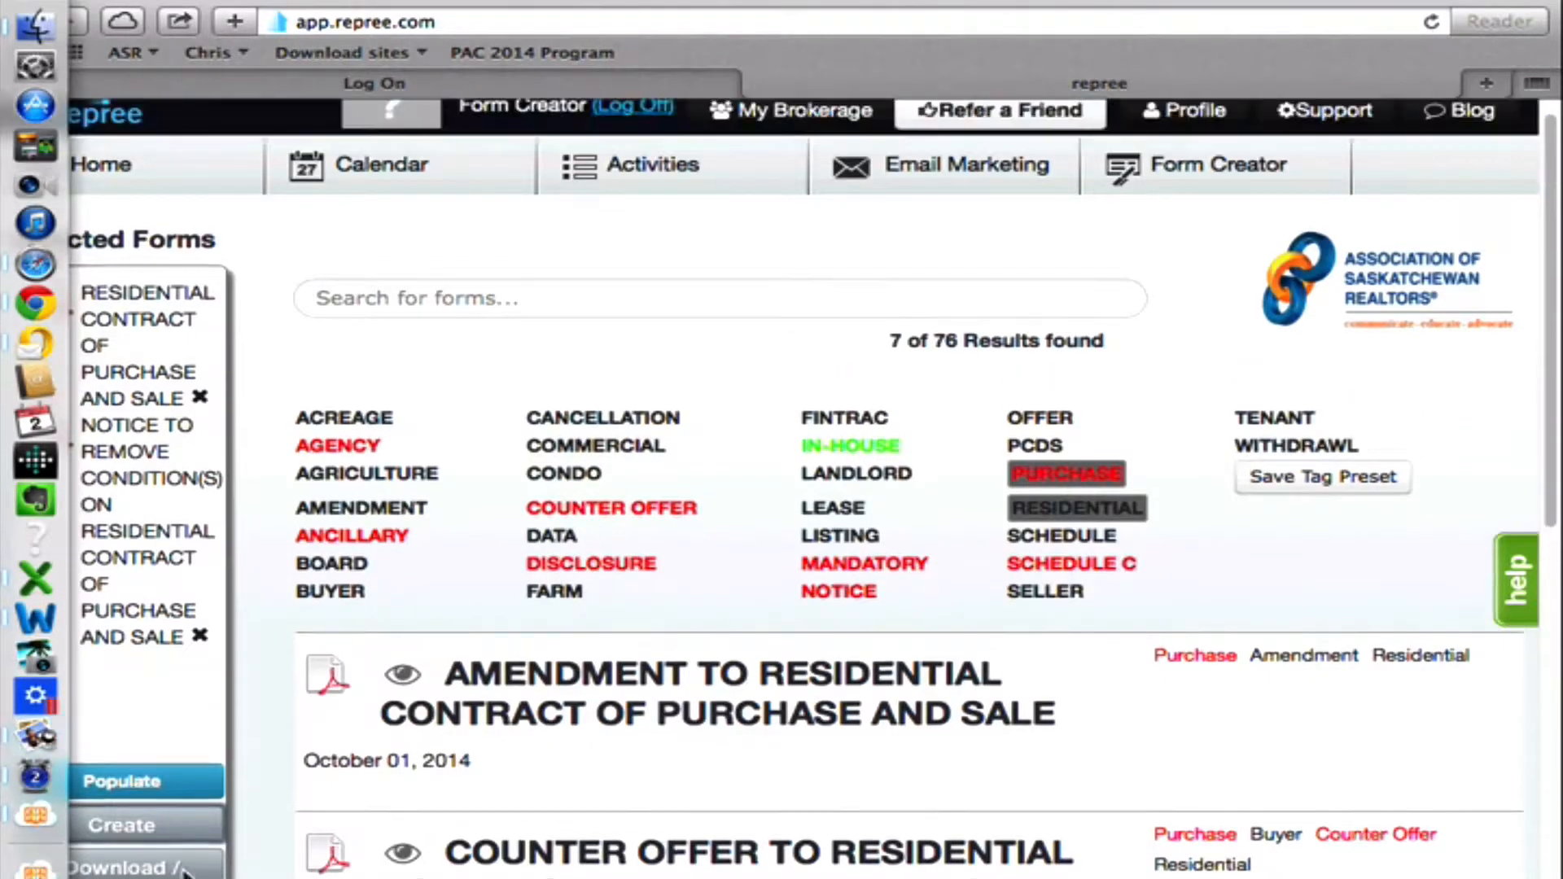
{"action": "scroll", "coordinate": [184, 873], "scroll_direction": "down", "scroll_amount": 5}
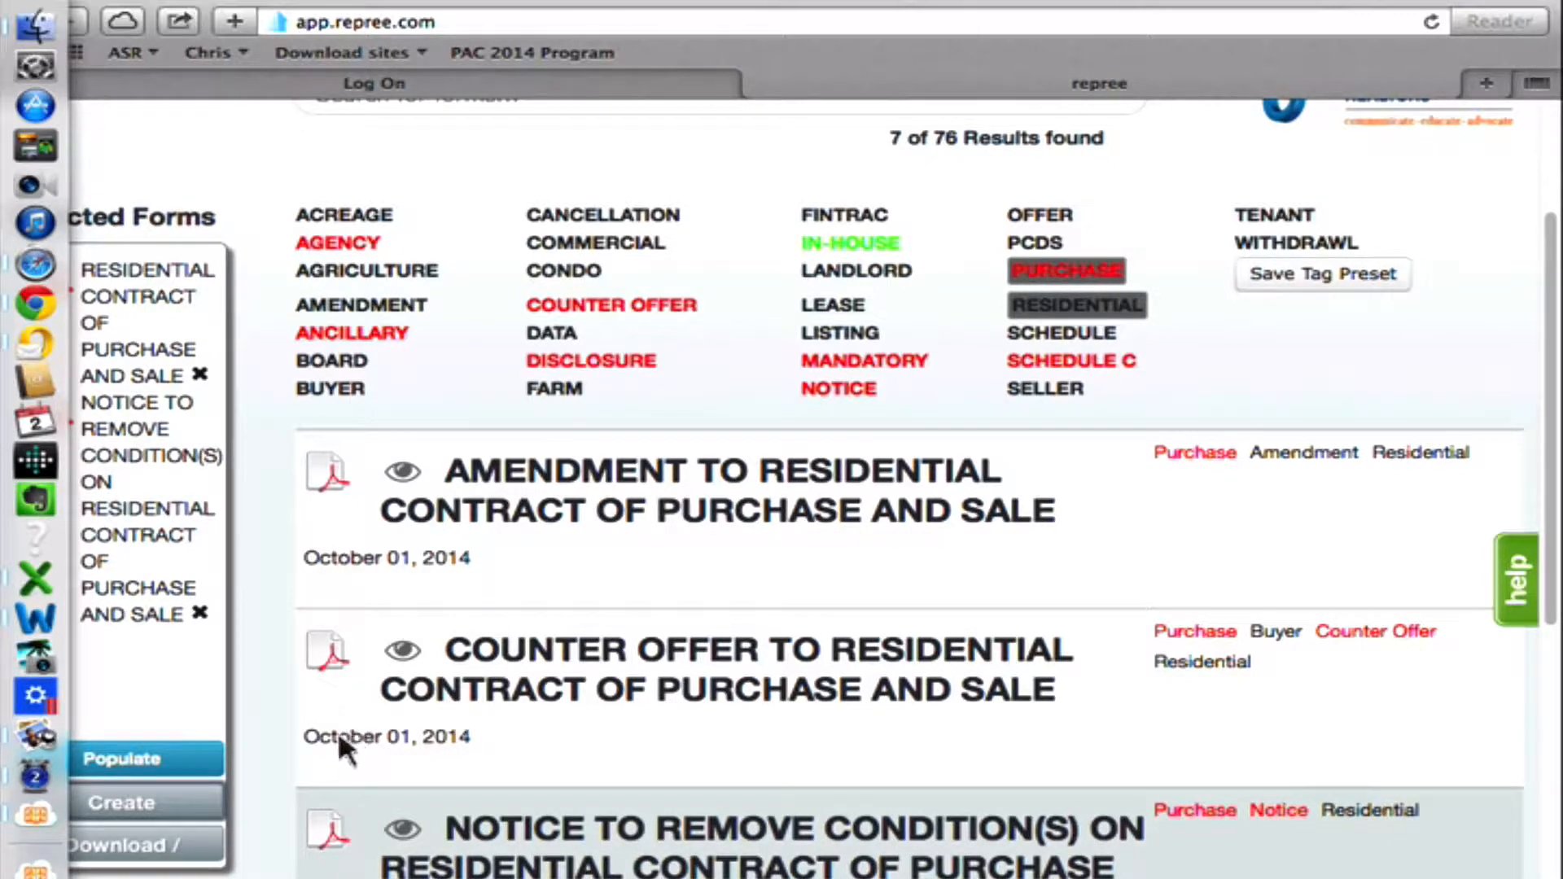
{"action": "scroll", "coordinate": [337, 728], "scroll_direction": "down", "scroll_amount": 1}
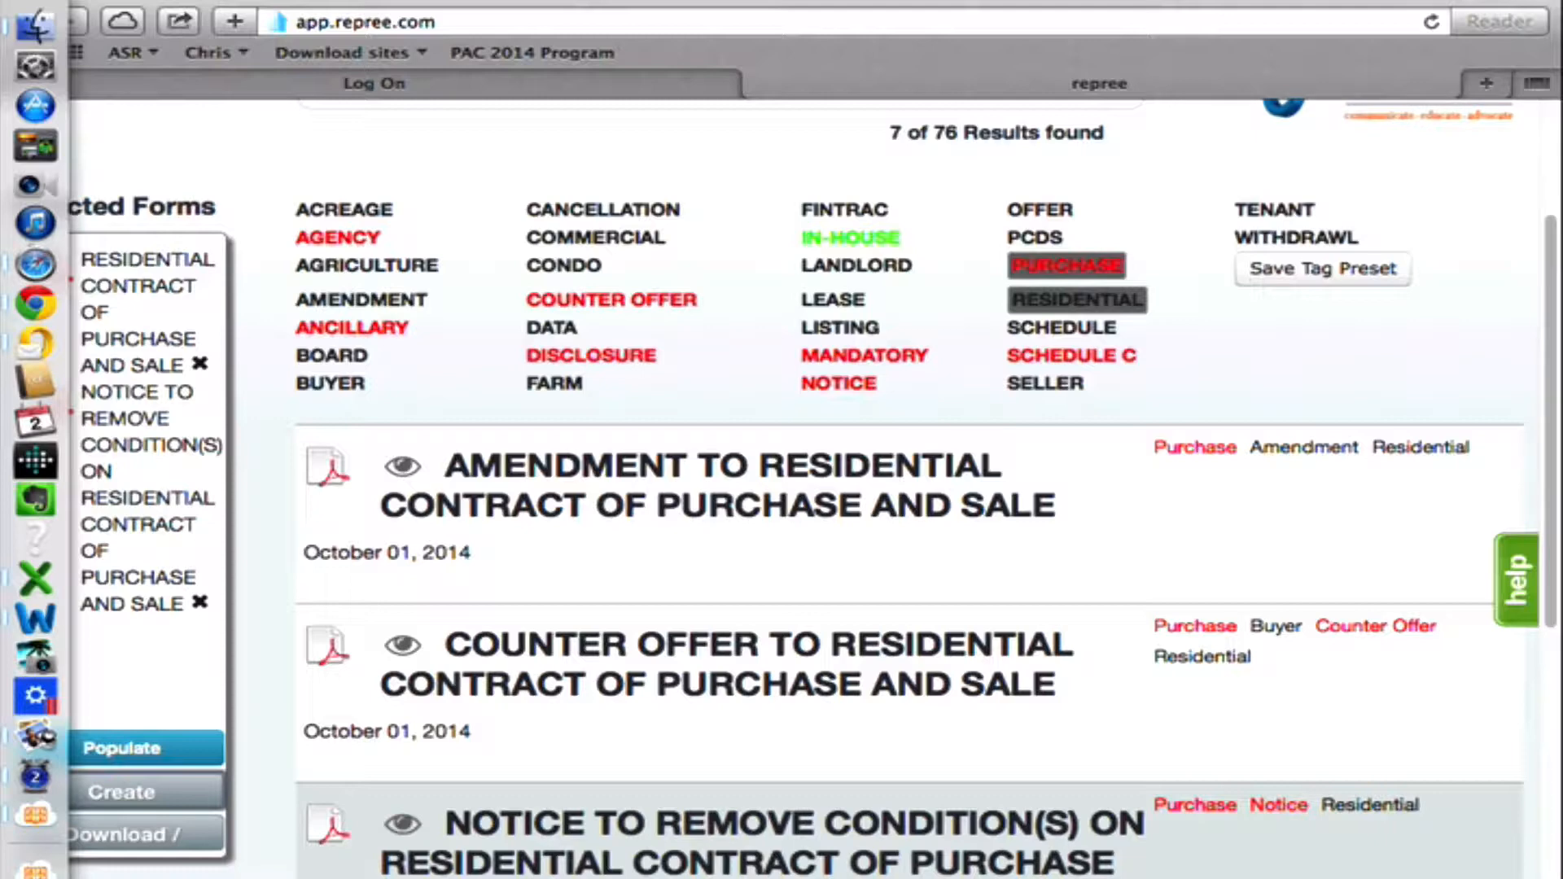
{"action": "left_click", "coordinate": [122, 747]}
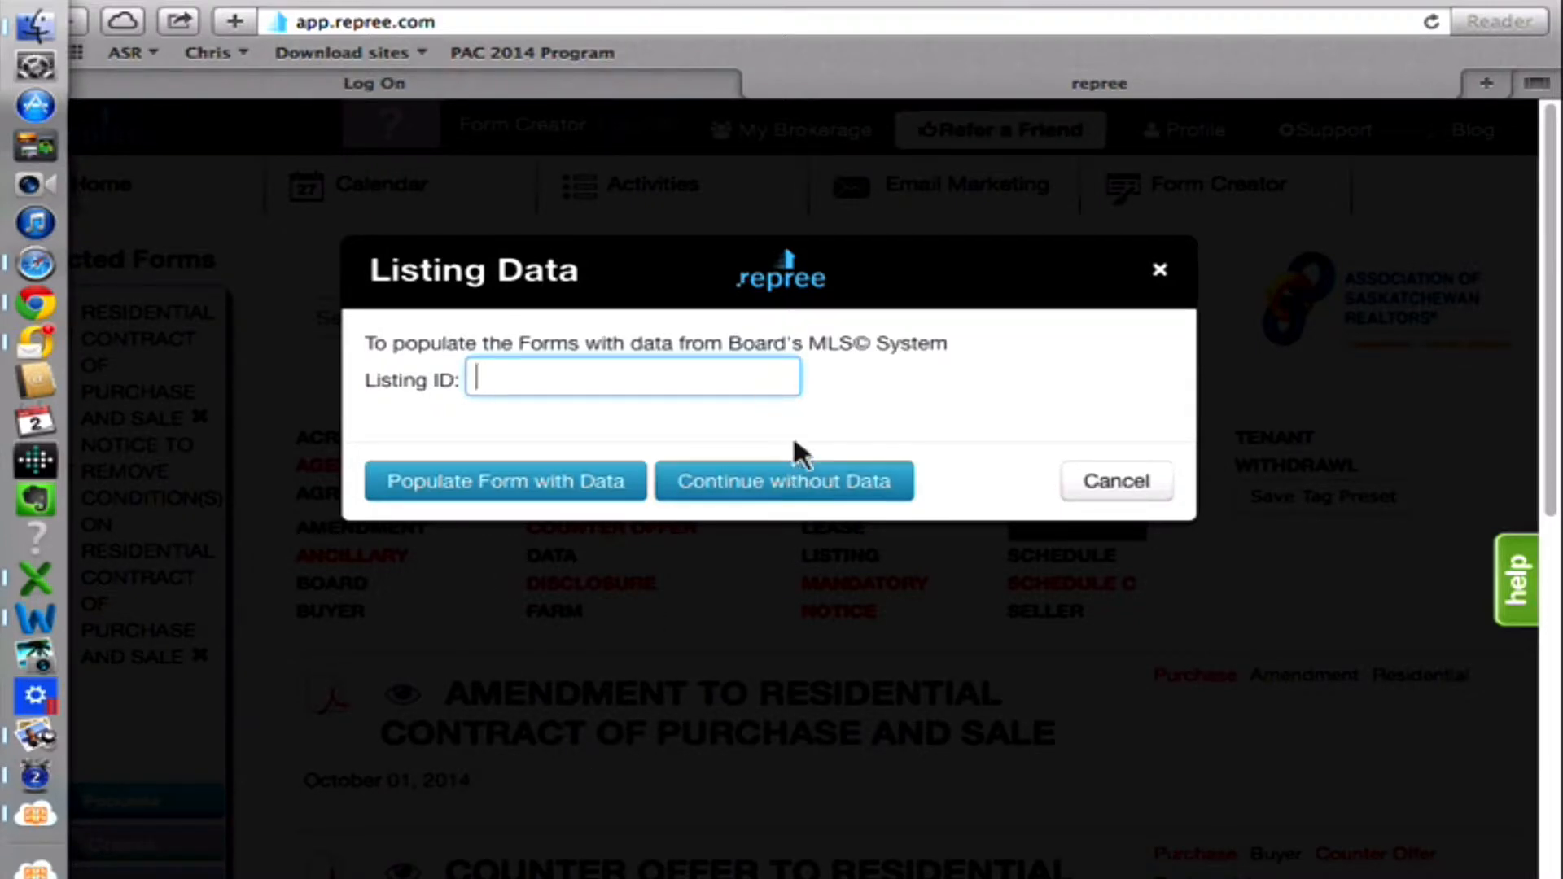
{"action": "left_click", "coordinate": [802, 482]}
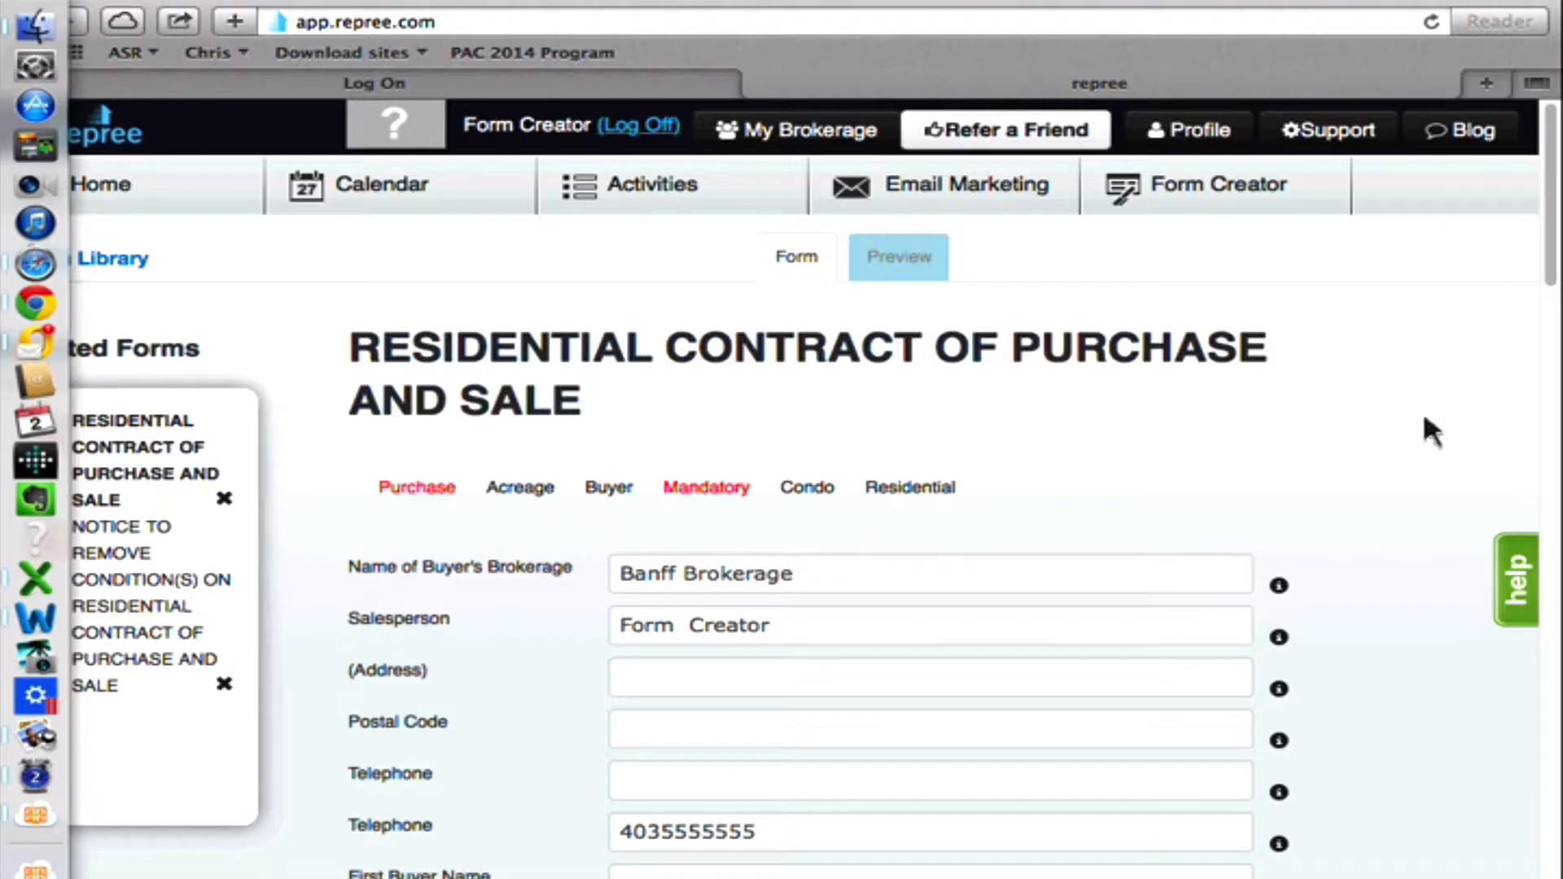
Look through the fillable fields of the Residential Contract of Purchase and Sale.
{"action": "scroll", "coordinate": [1330, 412], "scroll_direction": "down", "scroll_amount": 3}
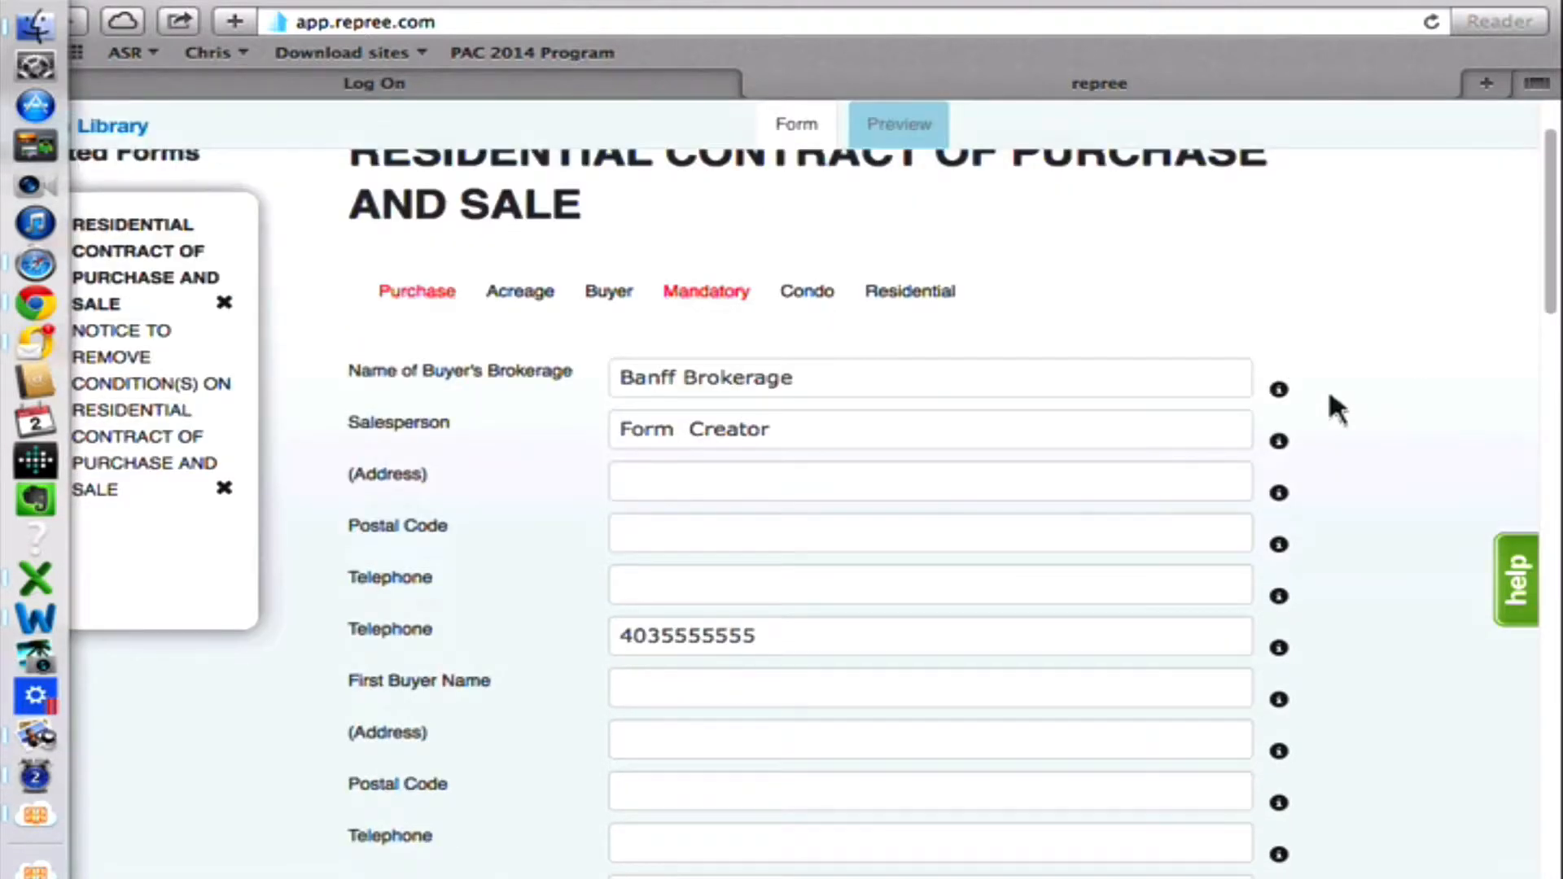
{"action": "scroll", "coordinate": [1351, 383], "scroll_direction": "down", "scroll_amount": 3}
{"action": "scroll", "coordinate": [1384, 366], "scroll_direction": "down", "scroll_amount": 10}
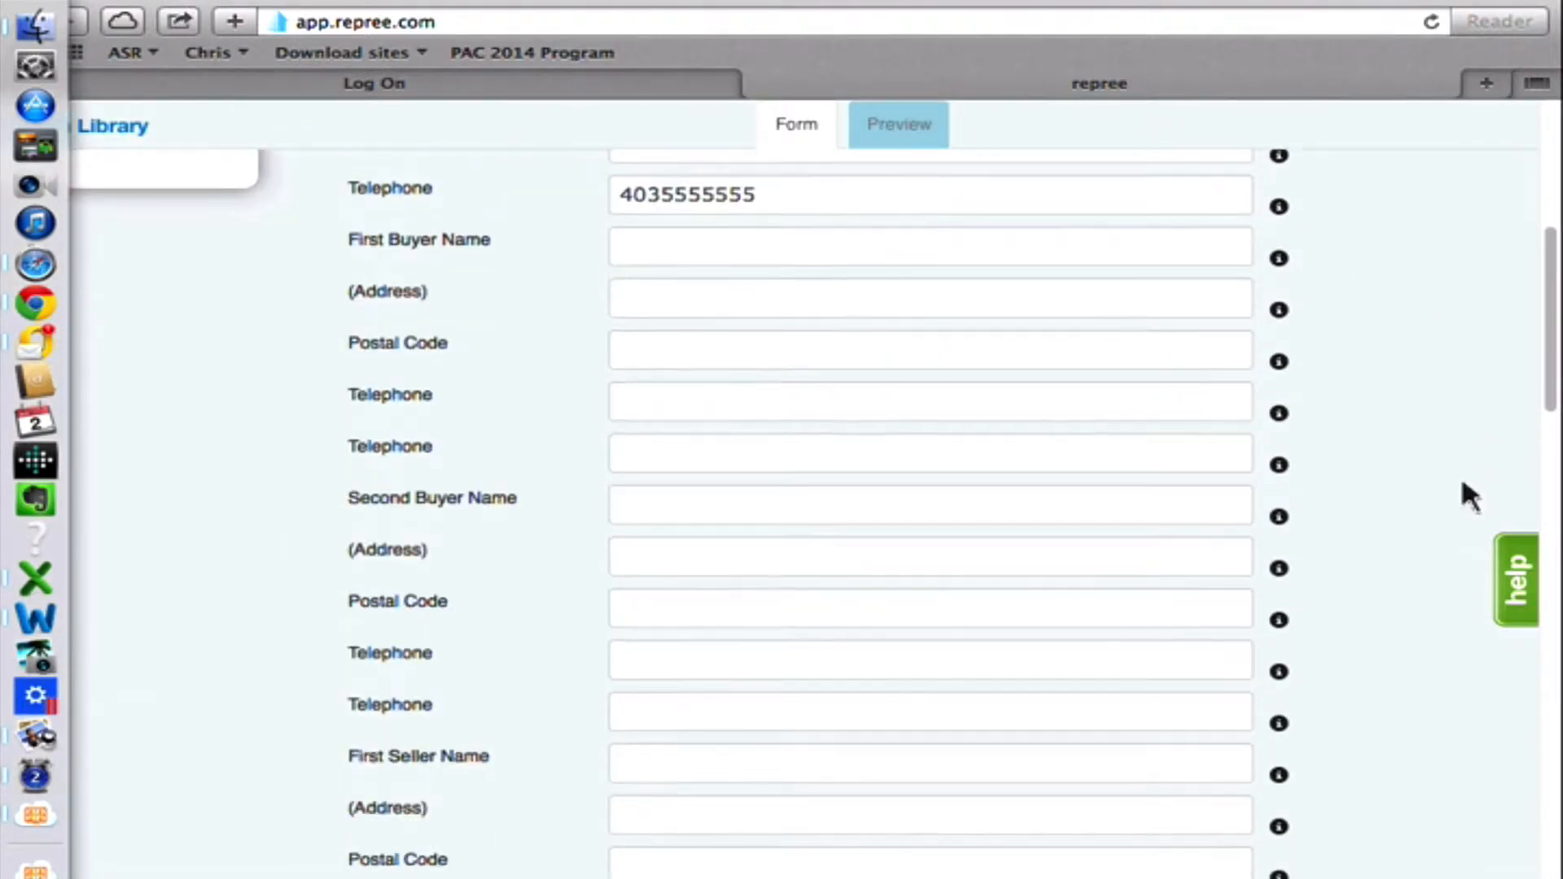
{"action": "scroll", "coordinate": [1457, 496], "scroll_direction": "down", "scroll_amount": 15}
{"action": "scroll", "coordinate": [1457, 505], "scroll_direction": "up", "scroll_amount": 14}
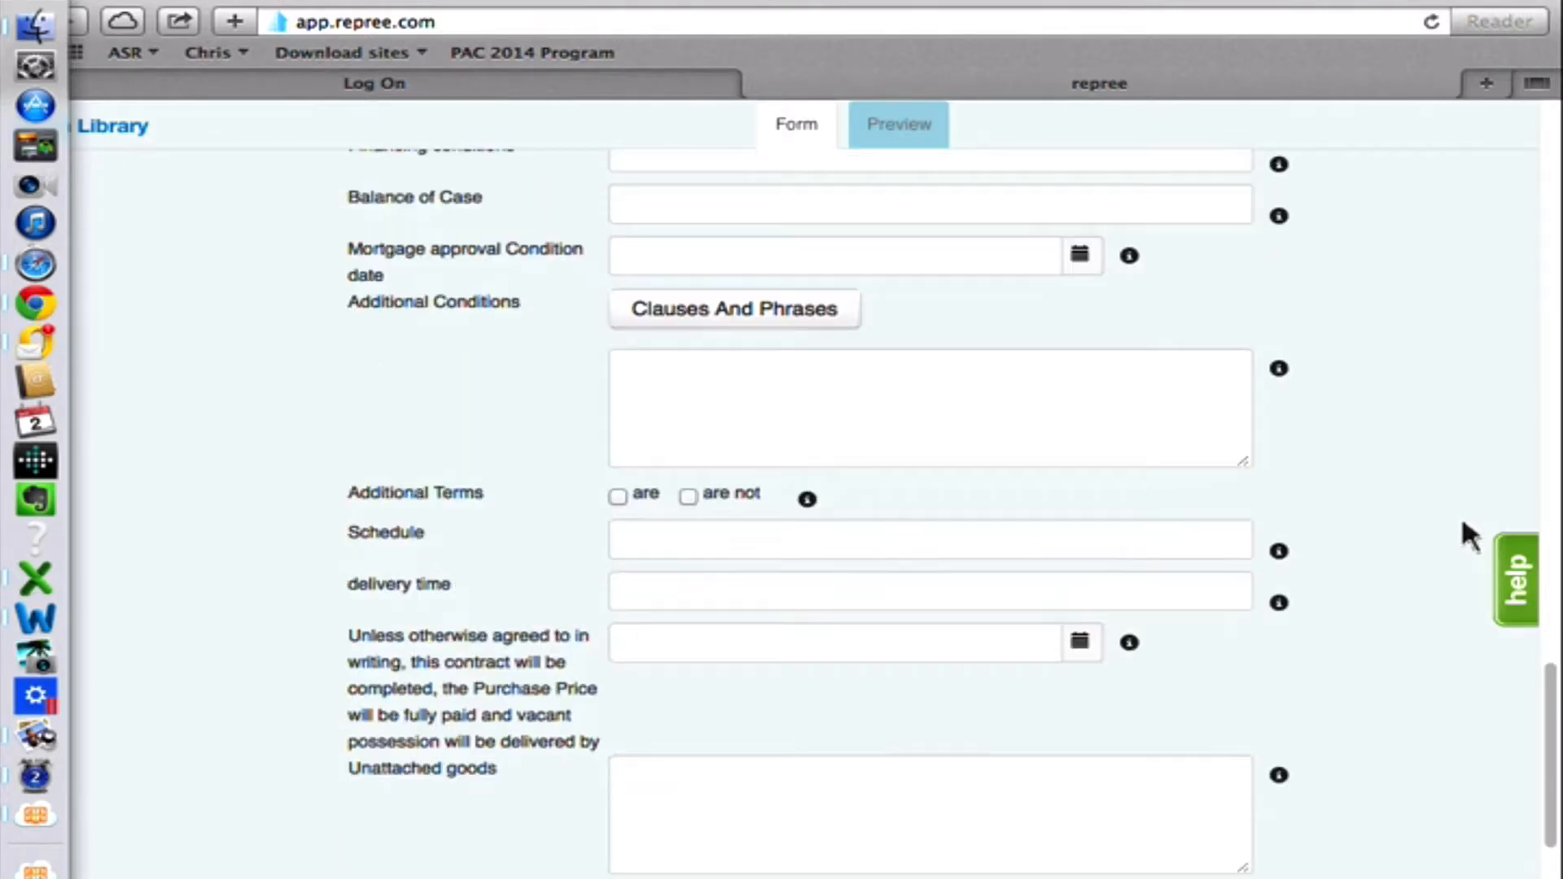
{"action": "scroll", "coordinate": [1447, 511], "scroll_direction": "up", "scroll_amount": 15}
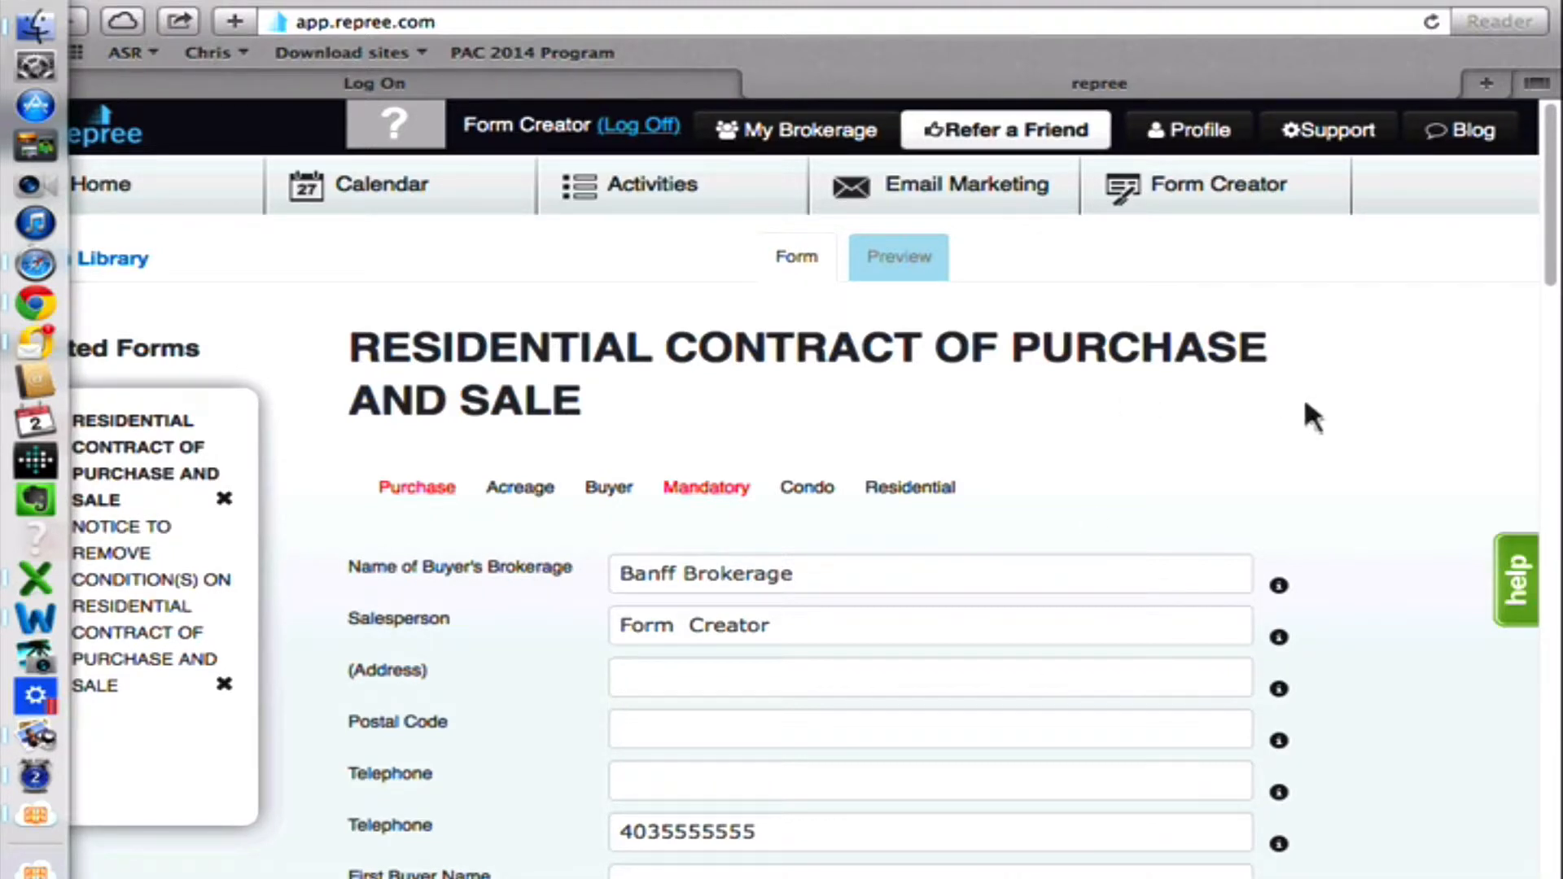
Enter the first buyer's full name and the second buyer's name in the purchase contract.
{"action": "scroll", "coordinate": [1284, 426], "scroll_direction": "down", "scroll_amount": 5}
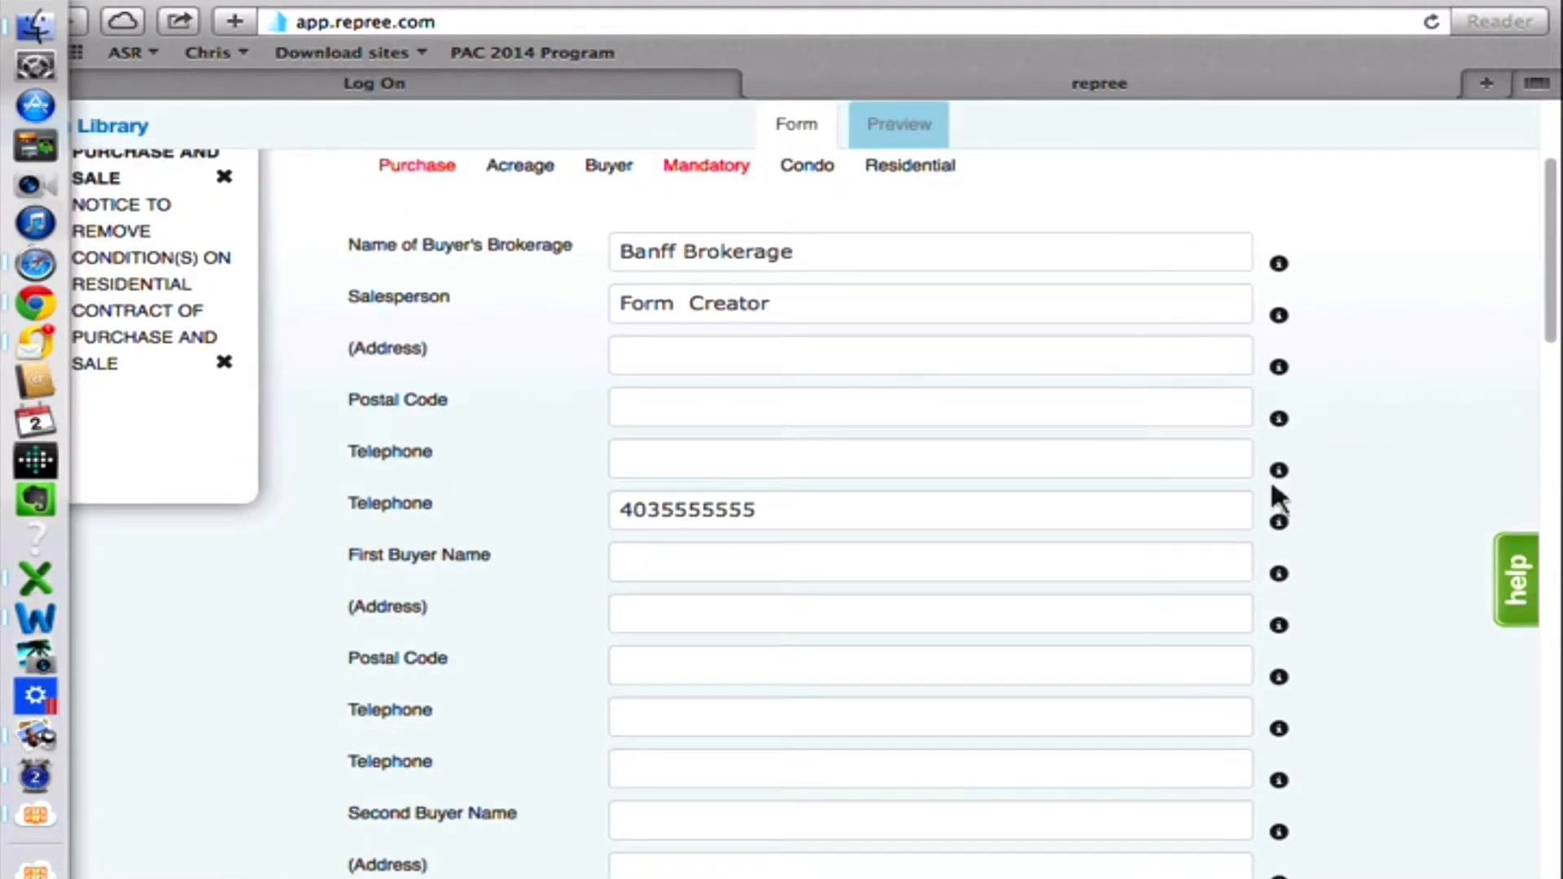
{"action": "scroll", "coordinate": [1266, 480], "scroll_direction": "down", "scroll_amount": 1}
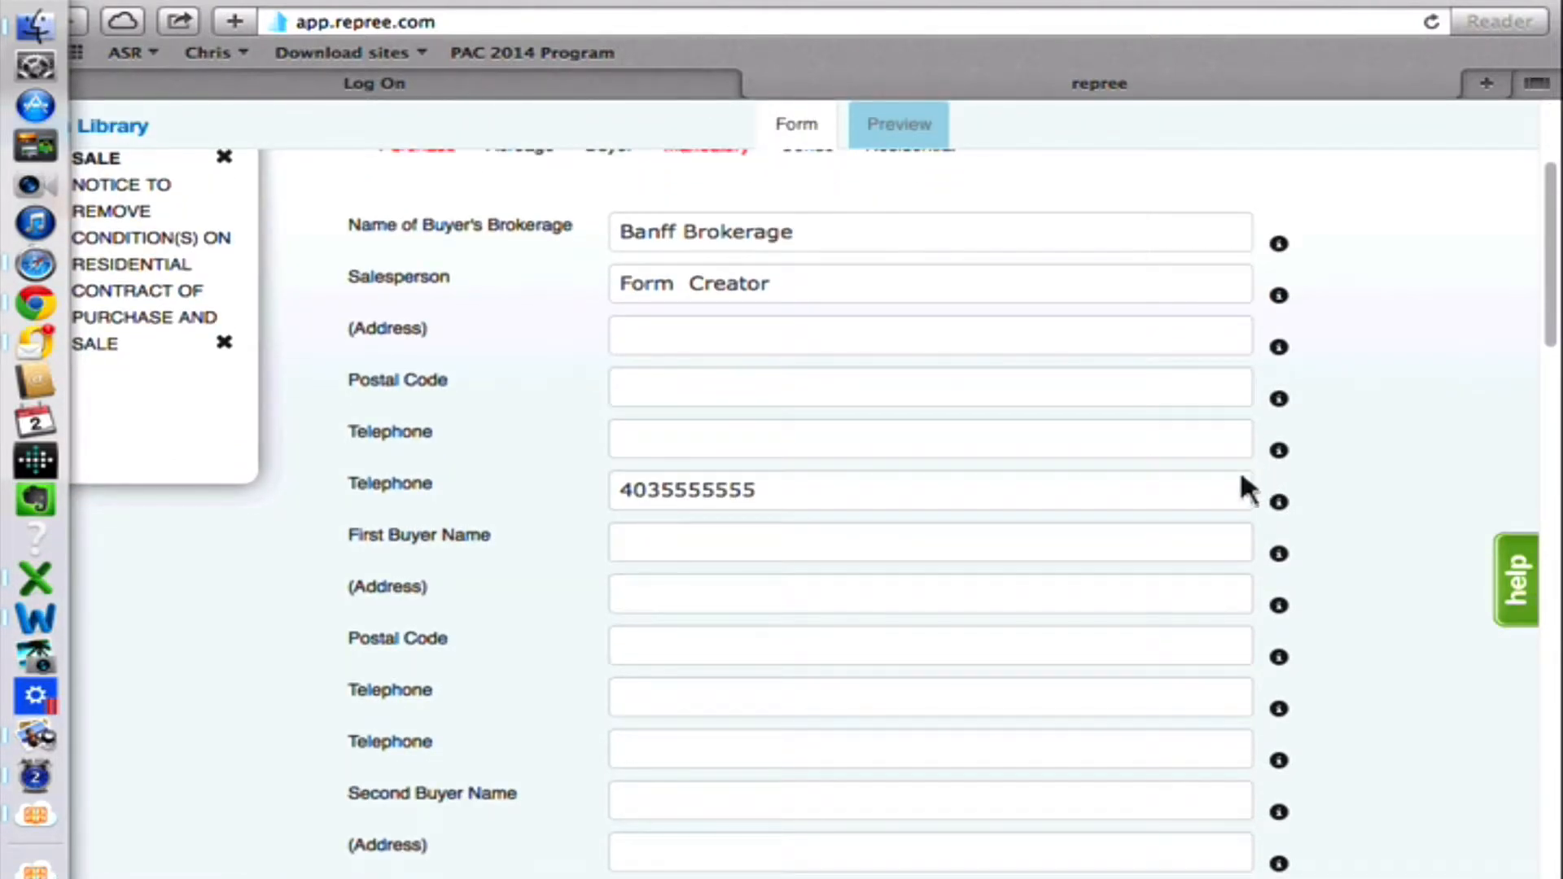
{"action": "scroll", "coordinate": [1190, 476], "scroll_direction": "down", "scroll_amount": 1}
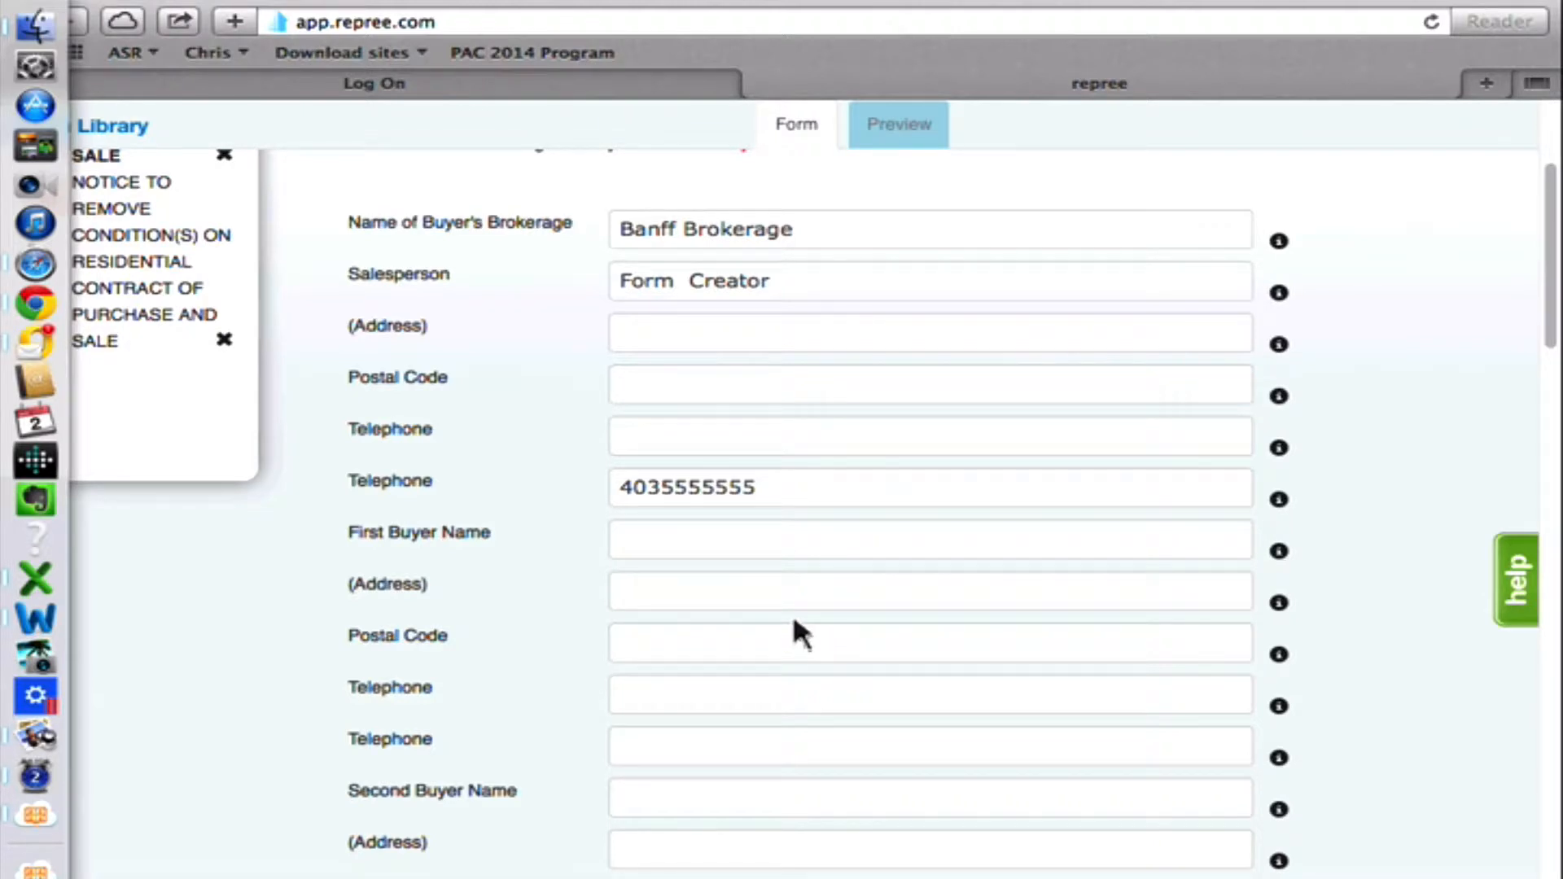
{"action": "left_click", "coordinate": [651, 557]}
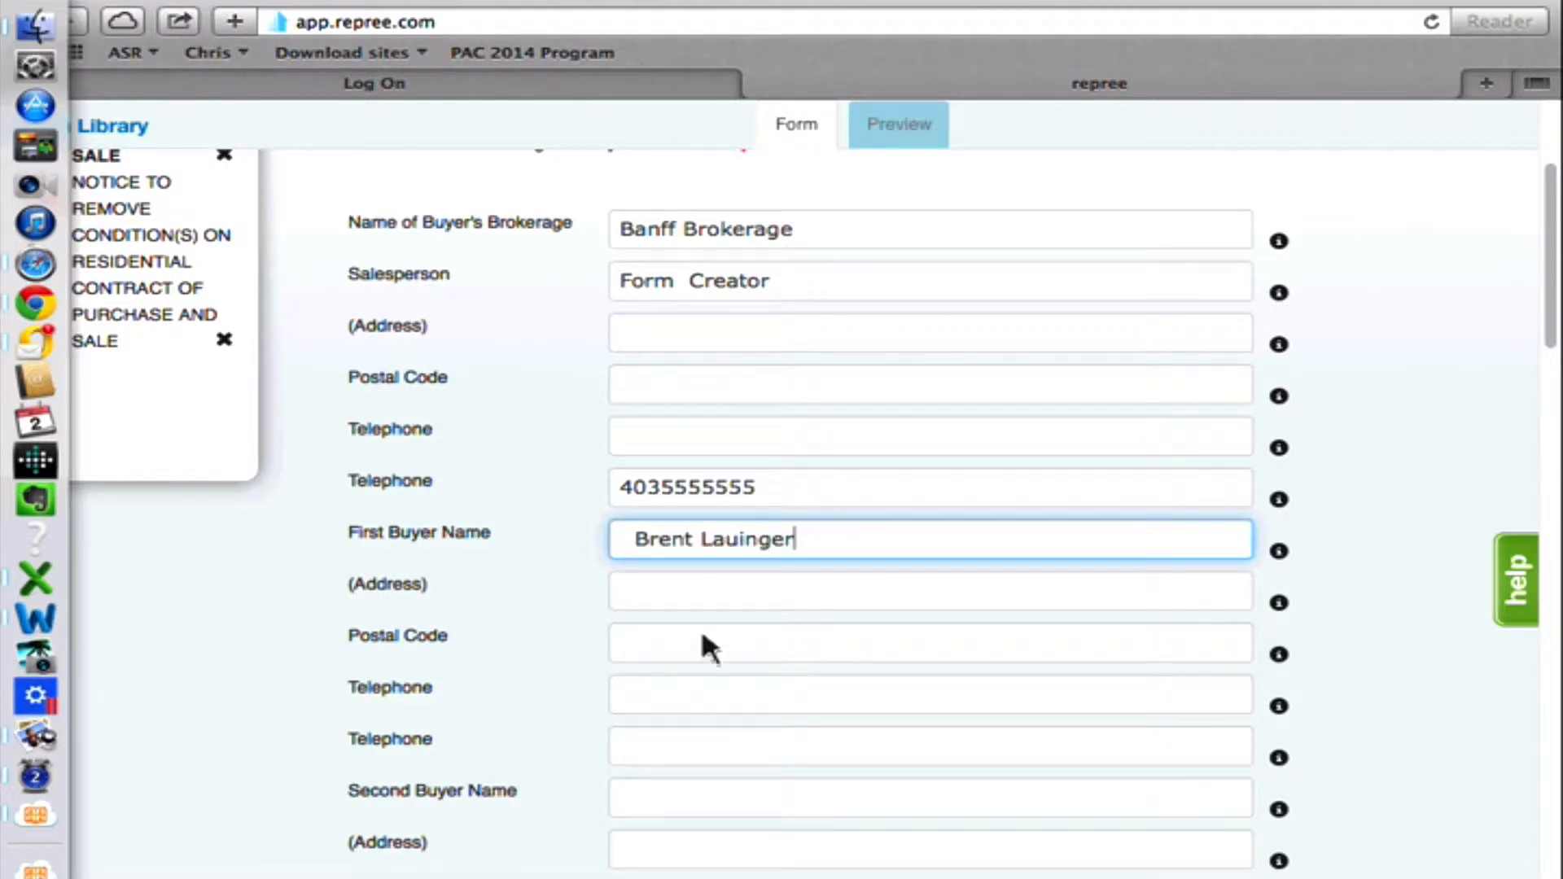
{"action": "left_click", "coordinate": [676, 798]}
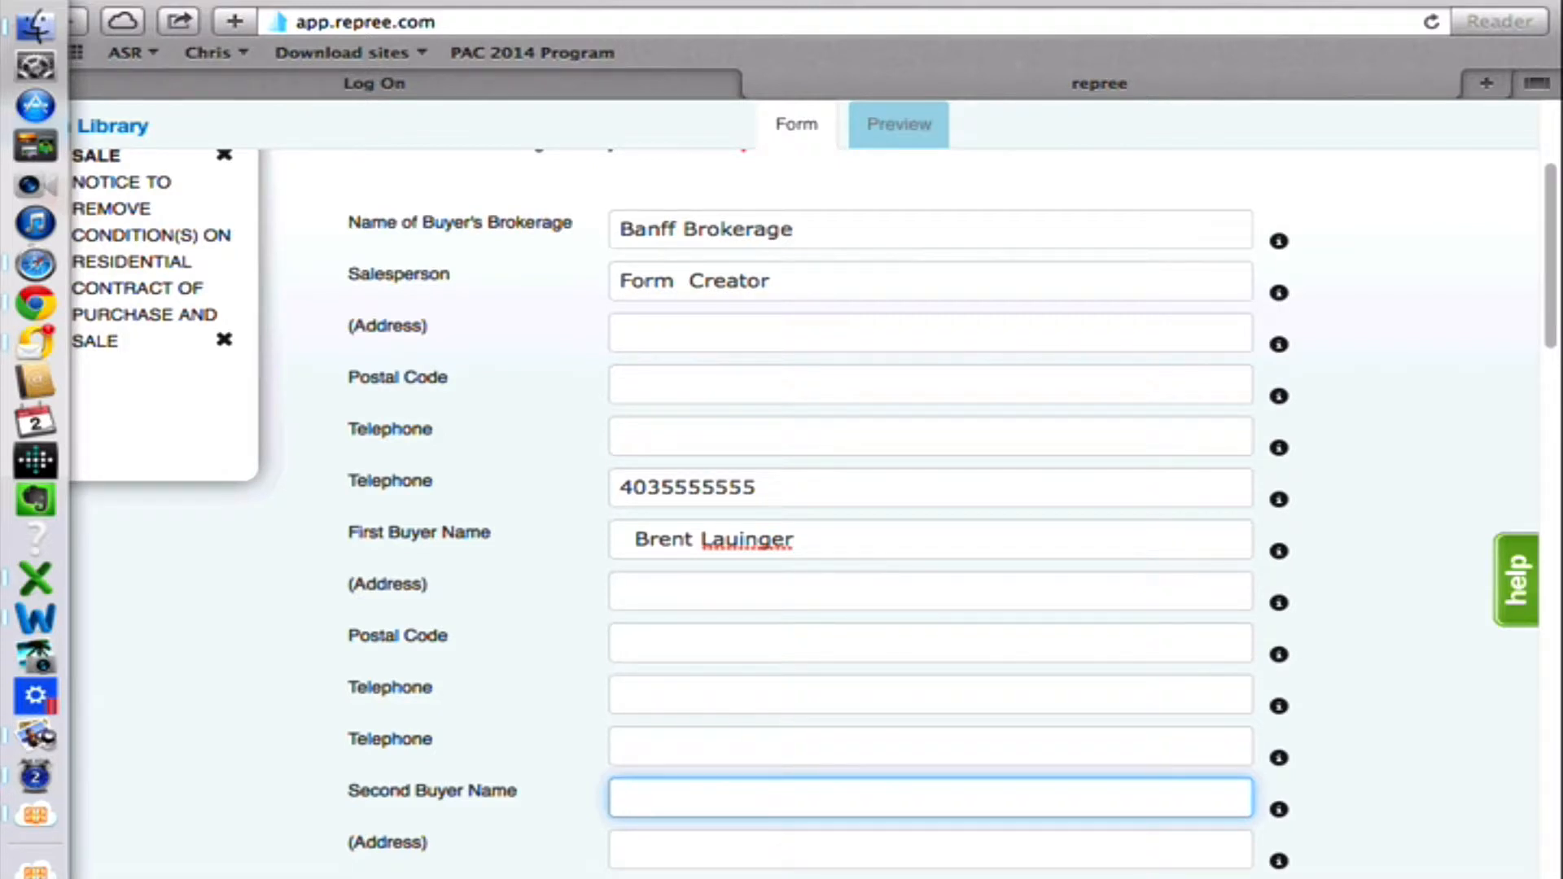
{"action": "type", "text": "Tate"}
View the form for adding a clause to the Additional Conditions, and close it without adding one.
{"action": "scroll", "coordinate": [1406, 329], "scroll_direction": "up", "scroll_amount": 5}
{"action": "scroll", "coordinate": [1409, 333], "scroll_direction": "down", "scroll_amount": 10}
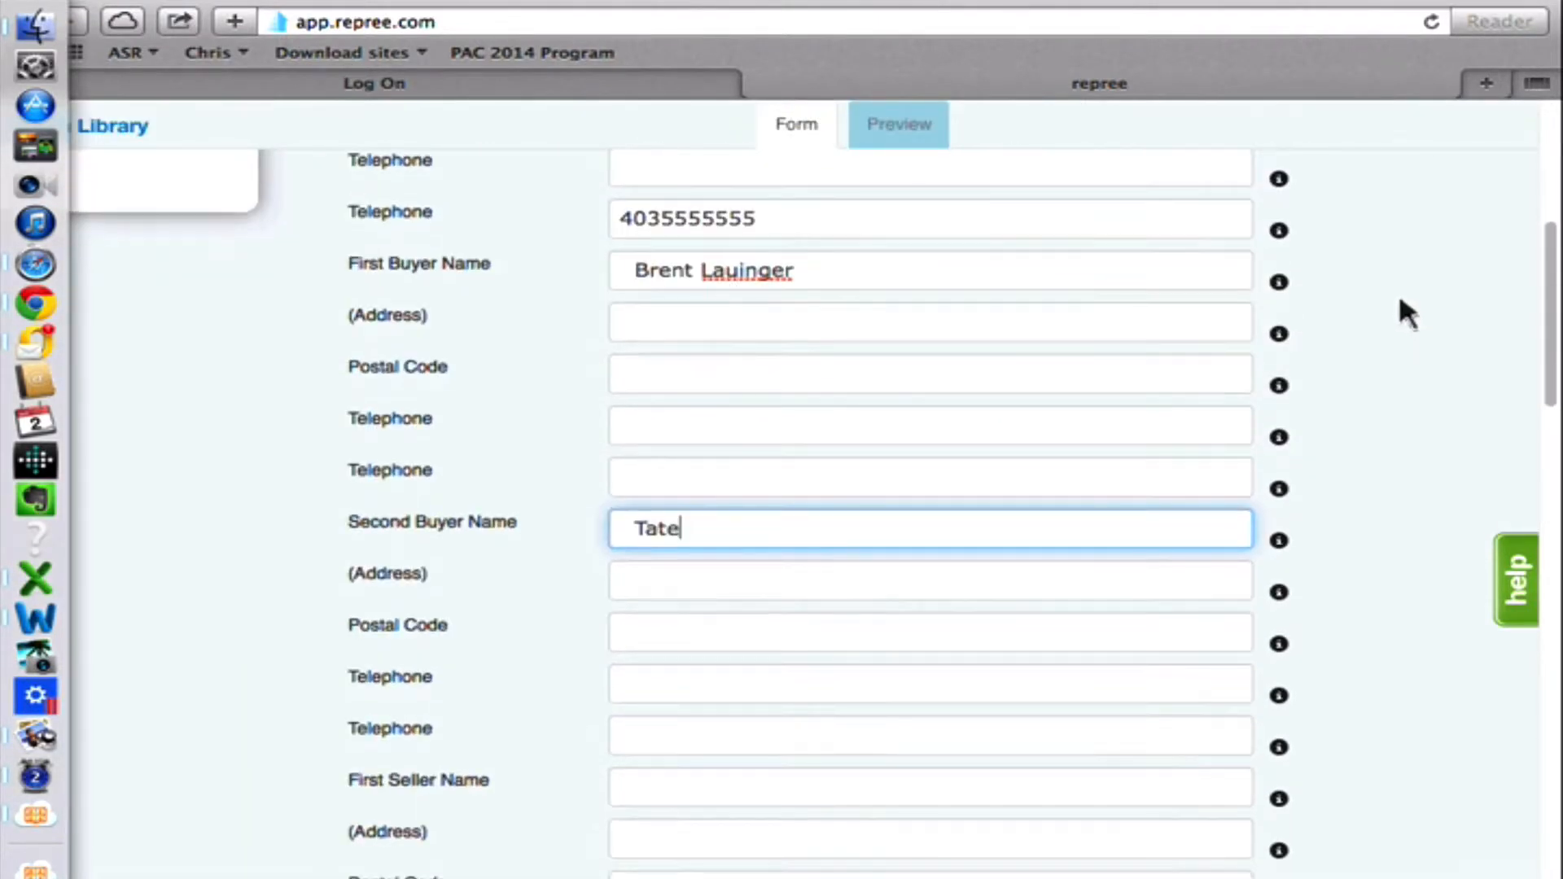
{"action": "scroll", "coordinate": [1394, 382], "scroll_direction": "down", "scroll_amount": 2}
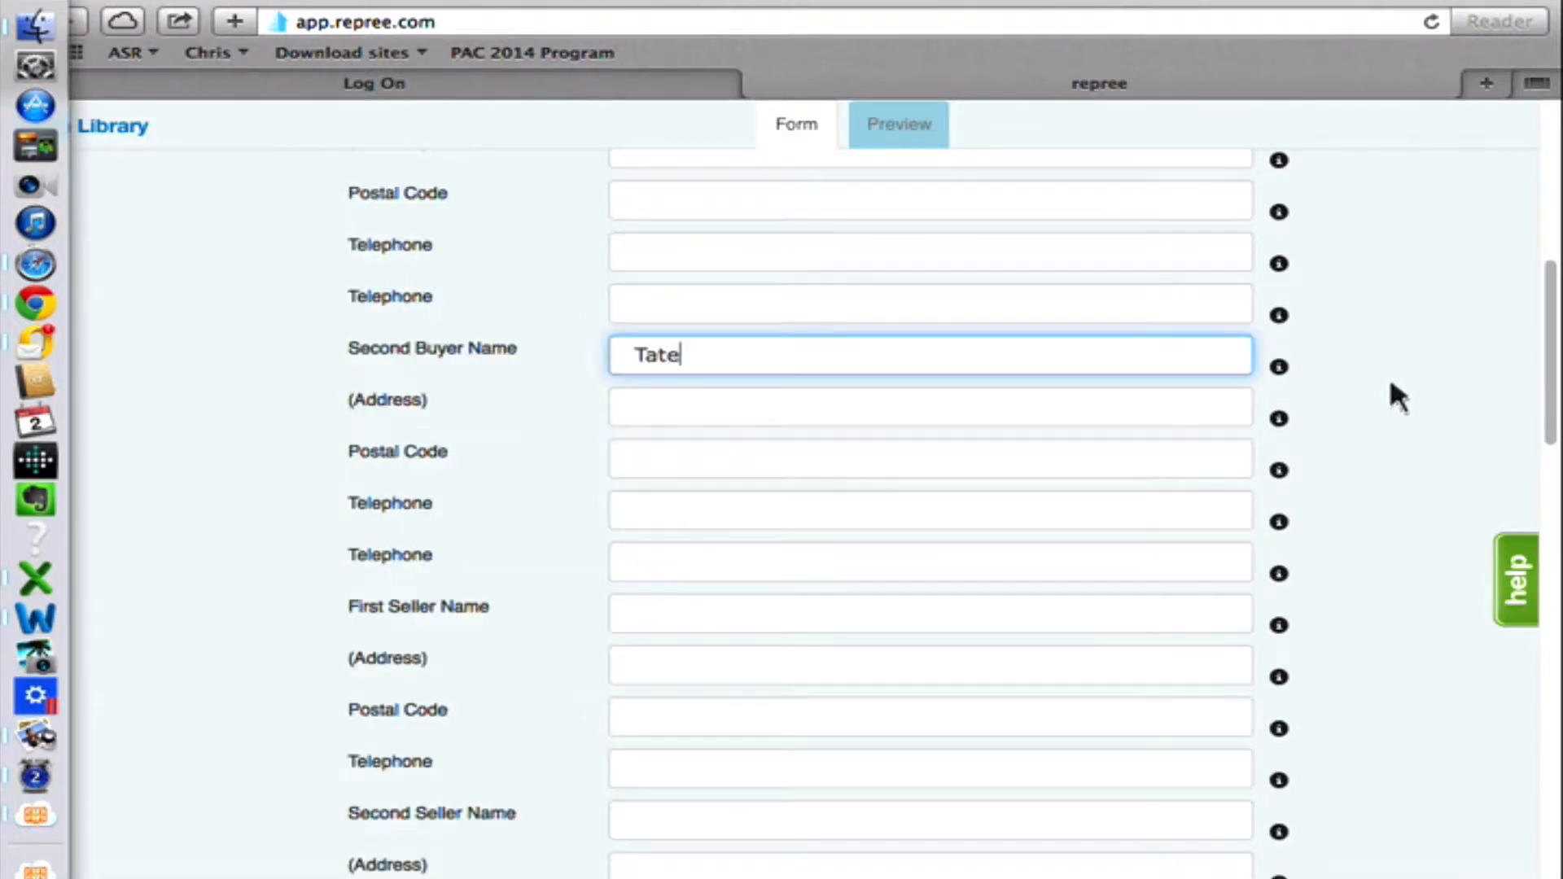
{"action": "scroll", "coordinate": [1394, 396], "scroll_direction": "down", "scroll_amount": 15}
{"action": "mouse_move", "coordinate": [1277, 586]}
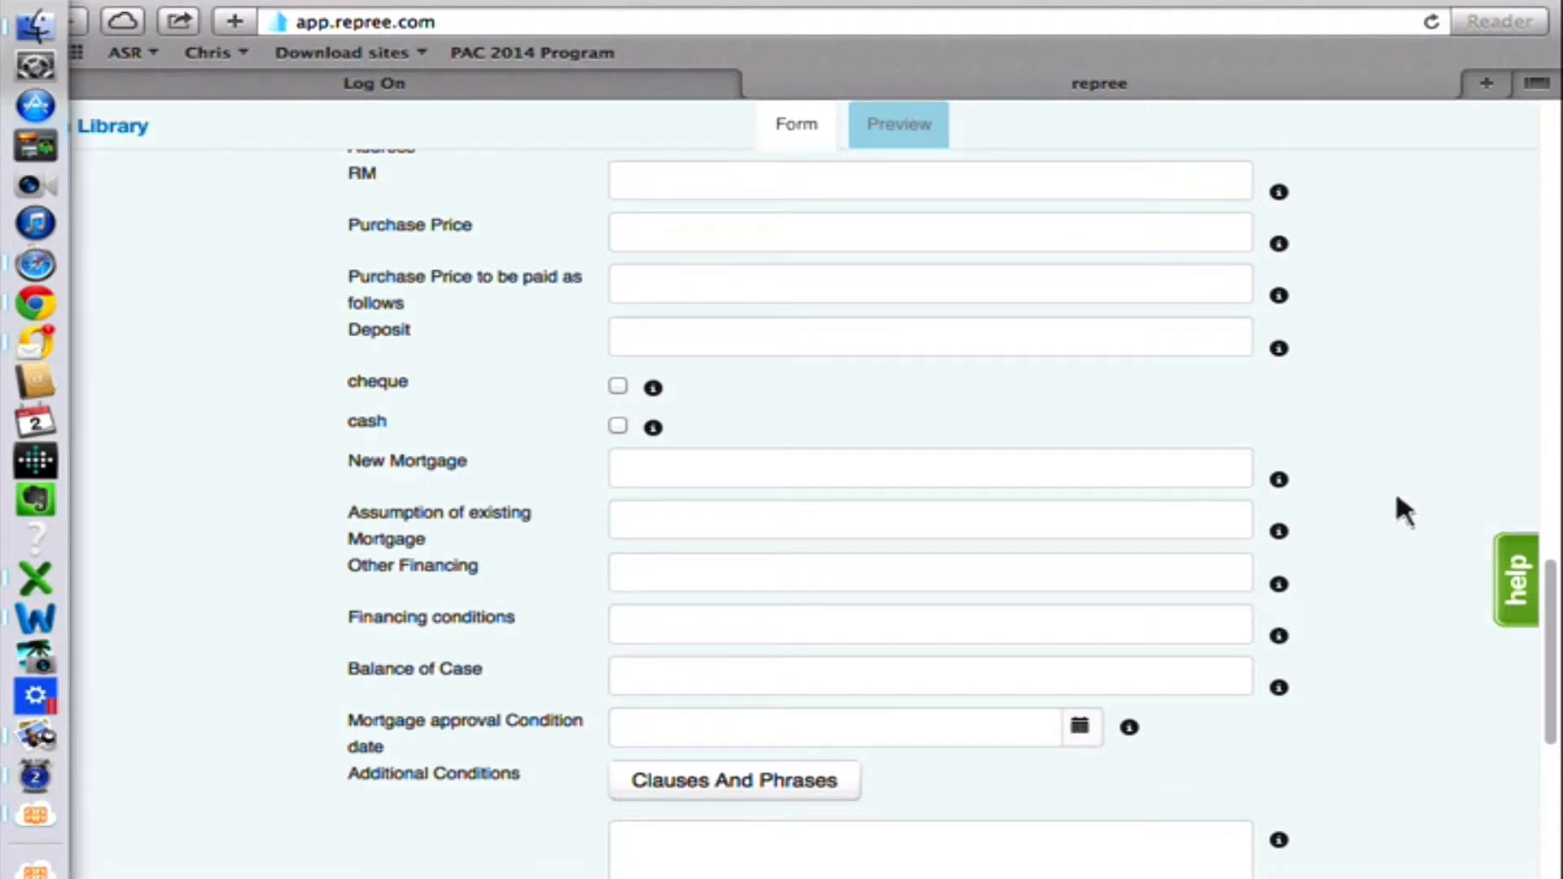
{"action": "scroll", "coordinate": [1394, 497], "scroll_direction": "down", "scroll_amount": 1}
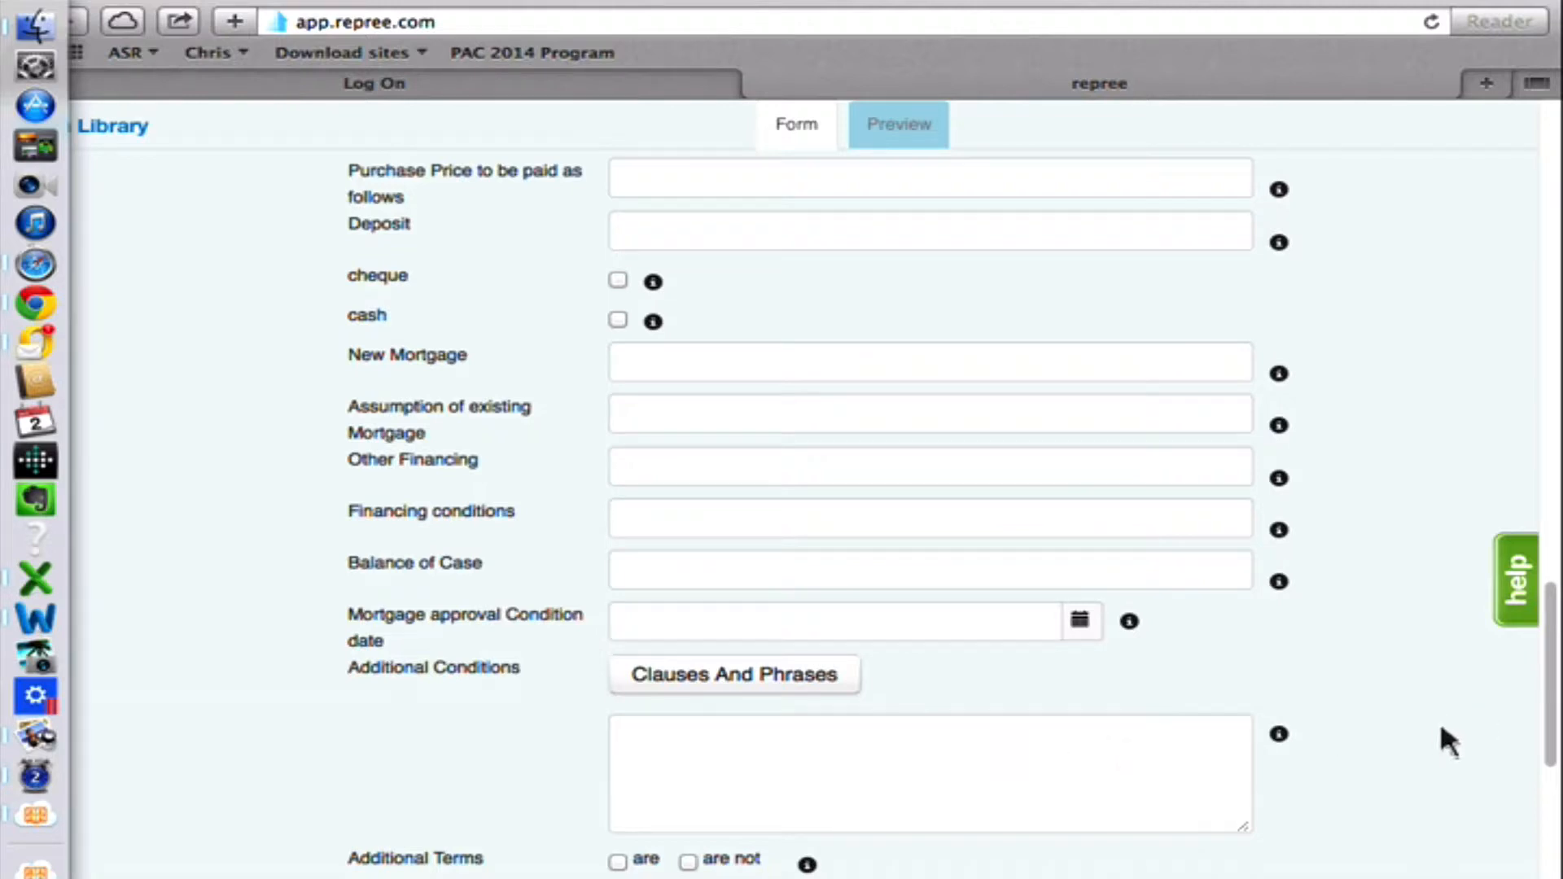
{"action": "scroll", "coordinate": [1438, 719], "scroll_direction": "down", "scroll_amount": 2}
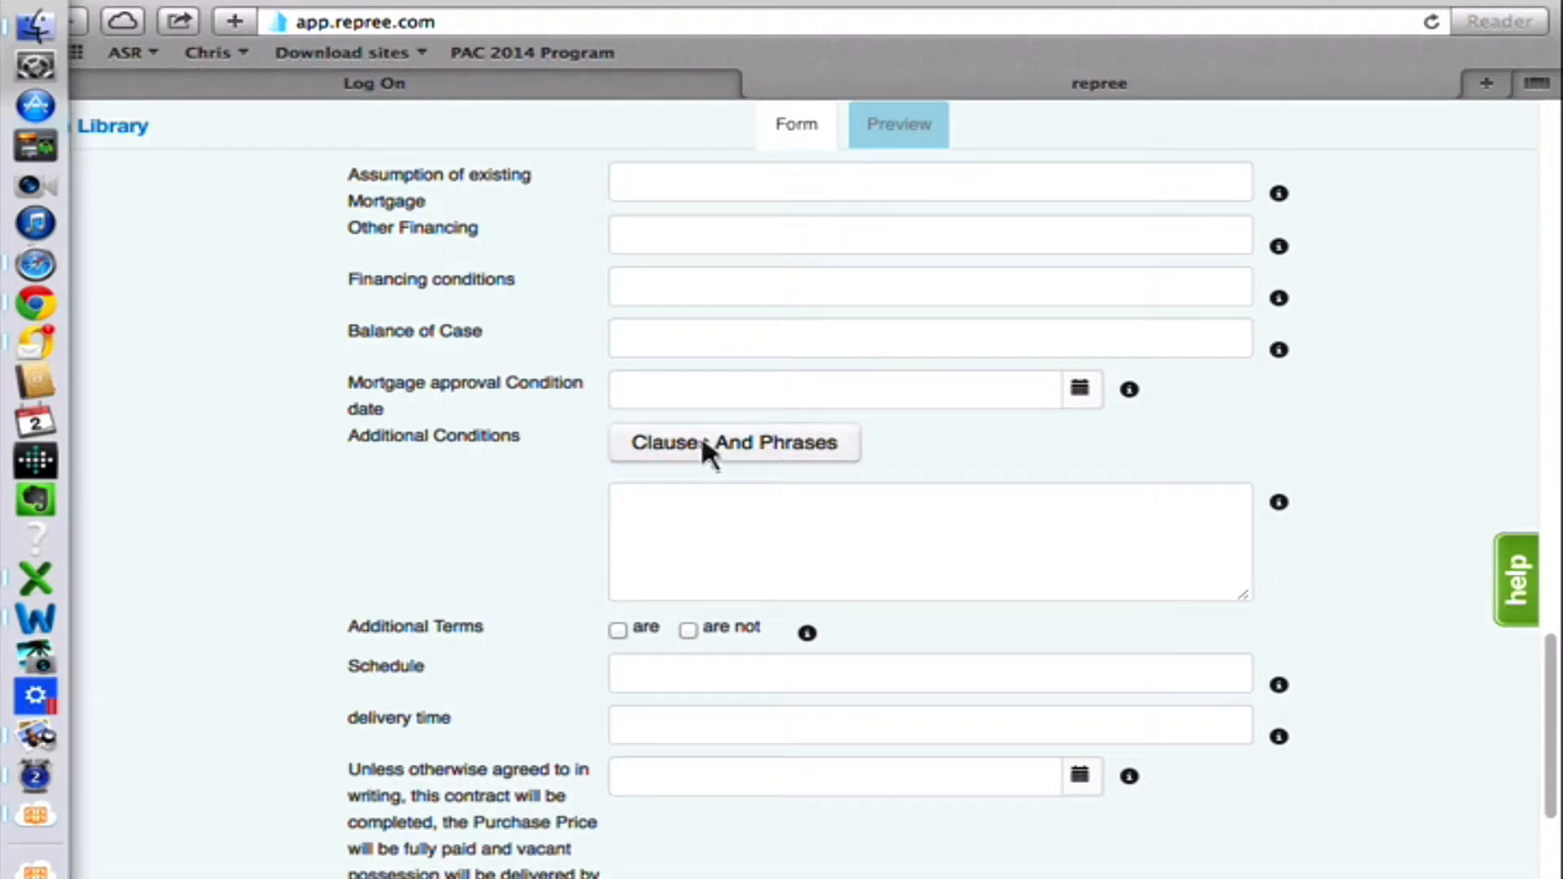
{"action": "left_click", "coordinate": [746, 452]}
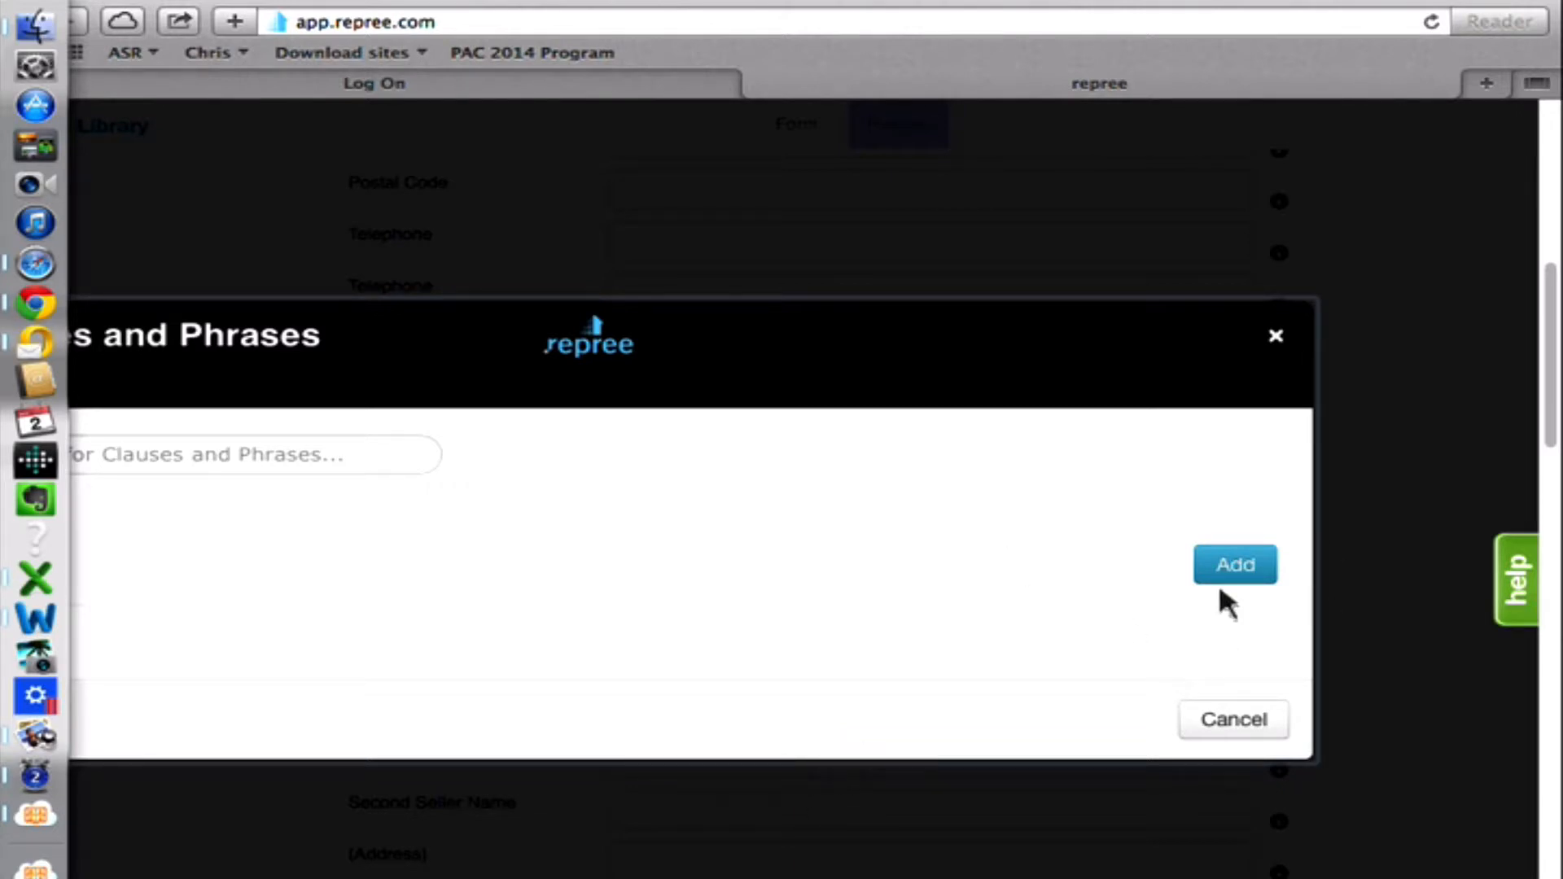
{"action": "left_click", "coordinate": [1243, 563]}
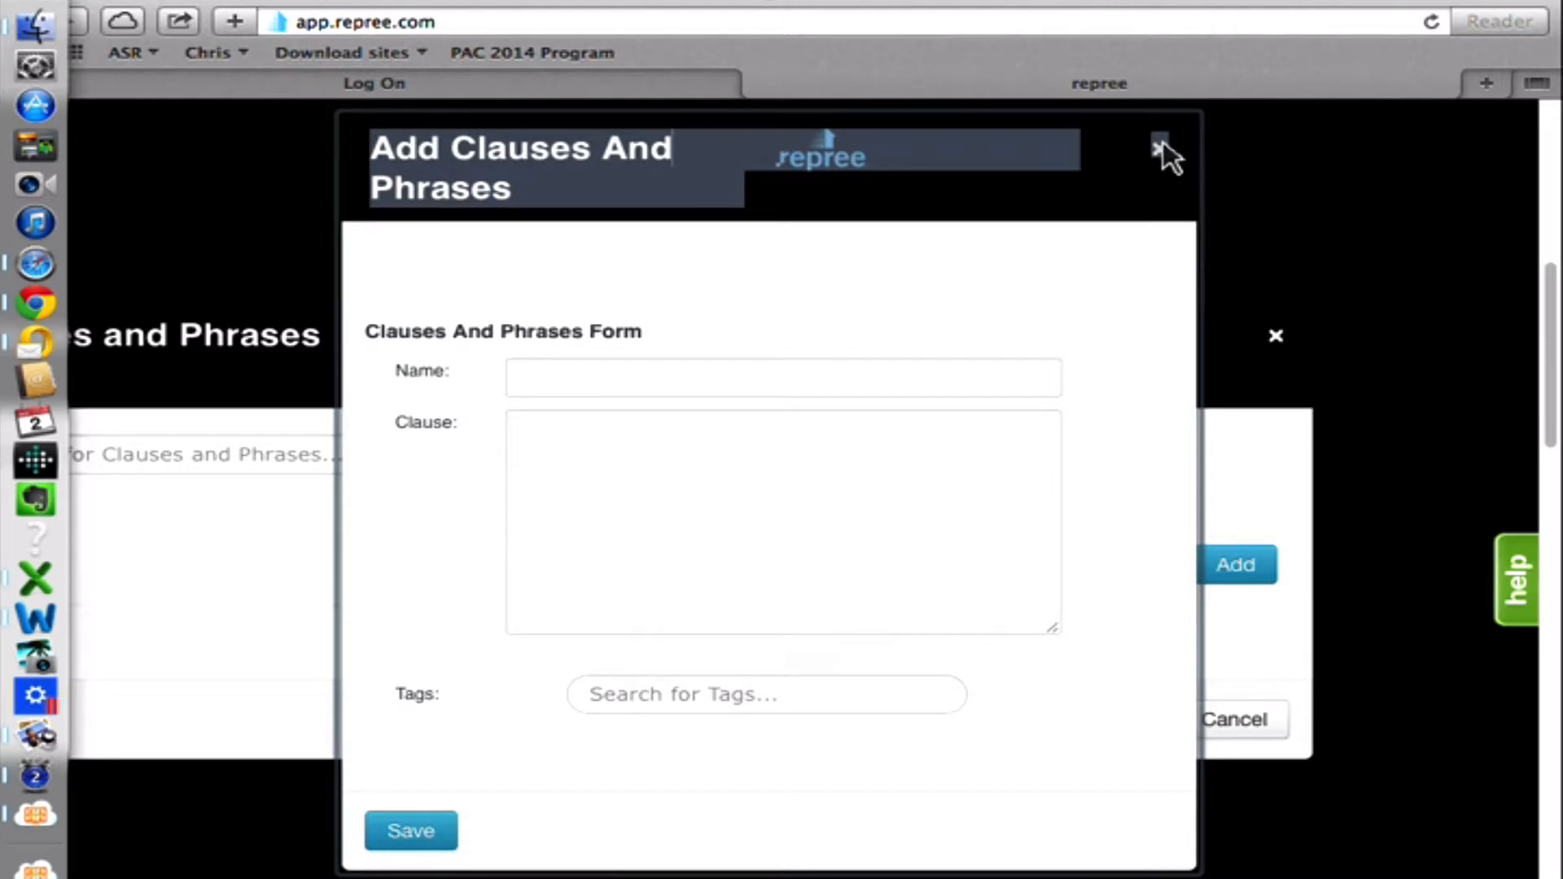
{"action": "left_click", "coordinate": [1161, 149]}
{"action": "left_click", "coordinate": [1288, 341]}
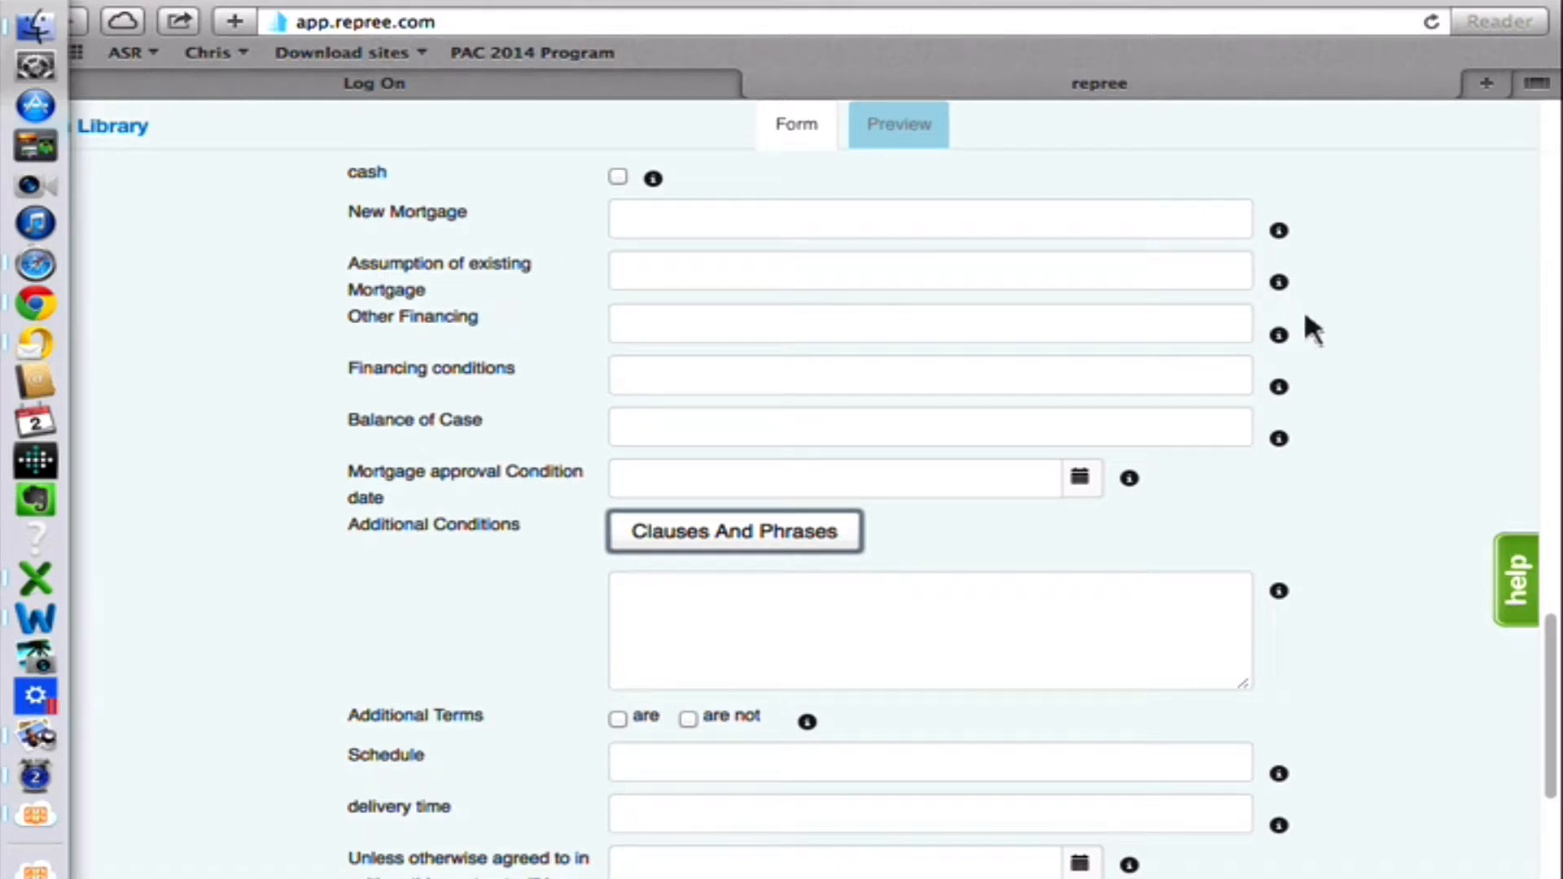
Check the field information for the financing entries and look through the remaining fields of the purchase contract.
{"action": "mouse_move", "coordinate": [1295, 341]}
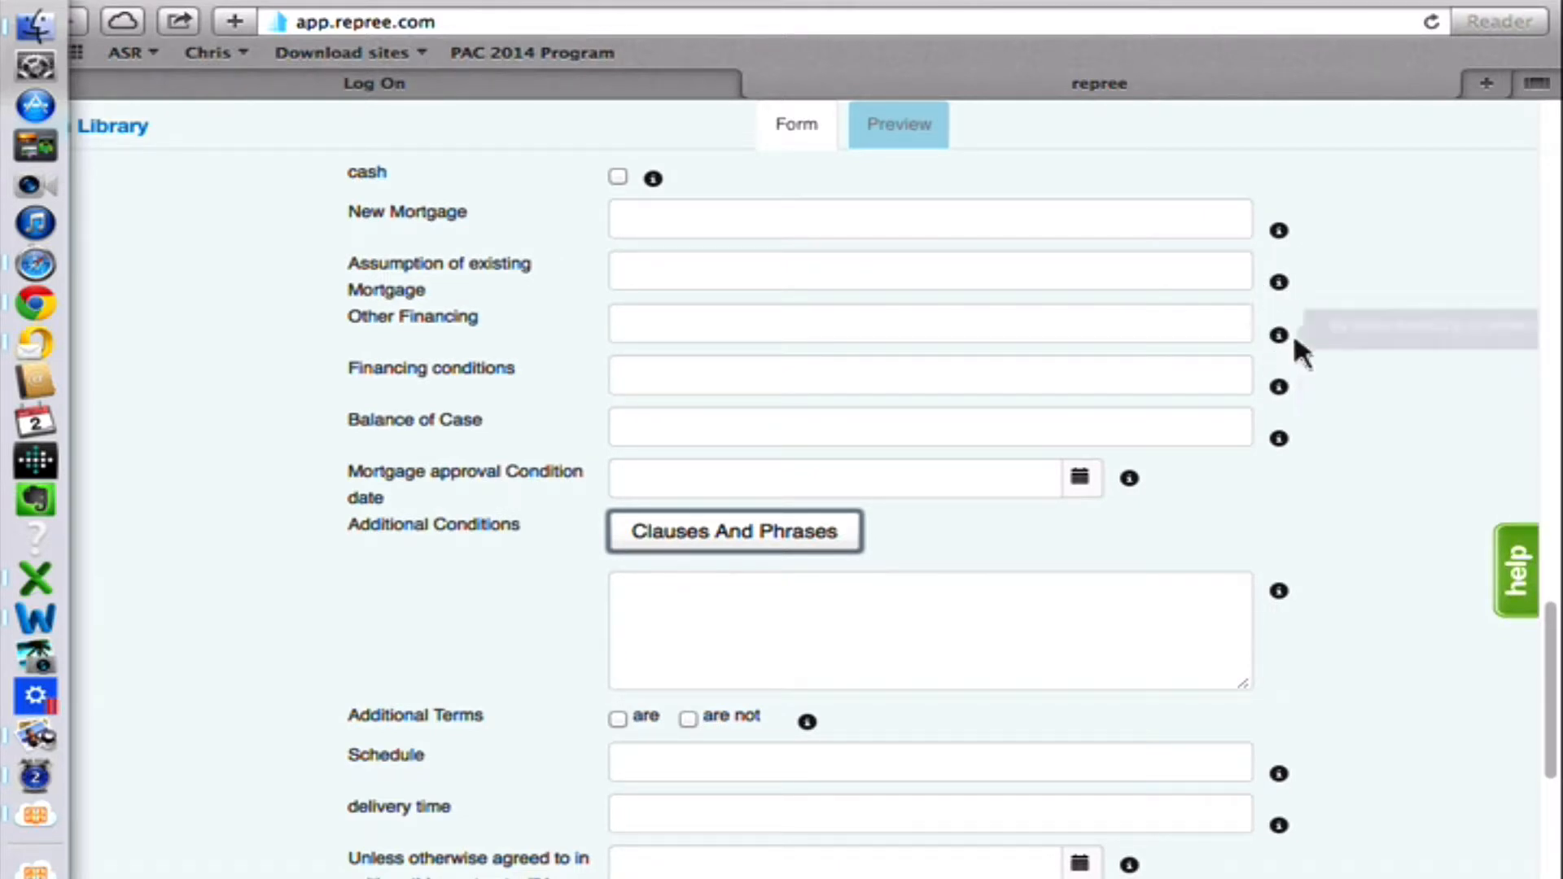
{"action": "mouse_move", "coordinate": [1292, 285]}
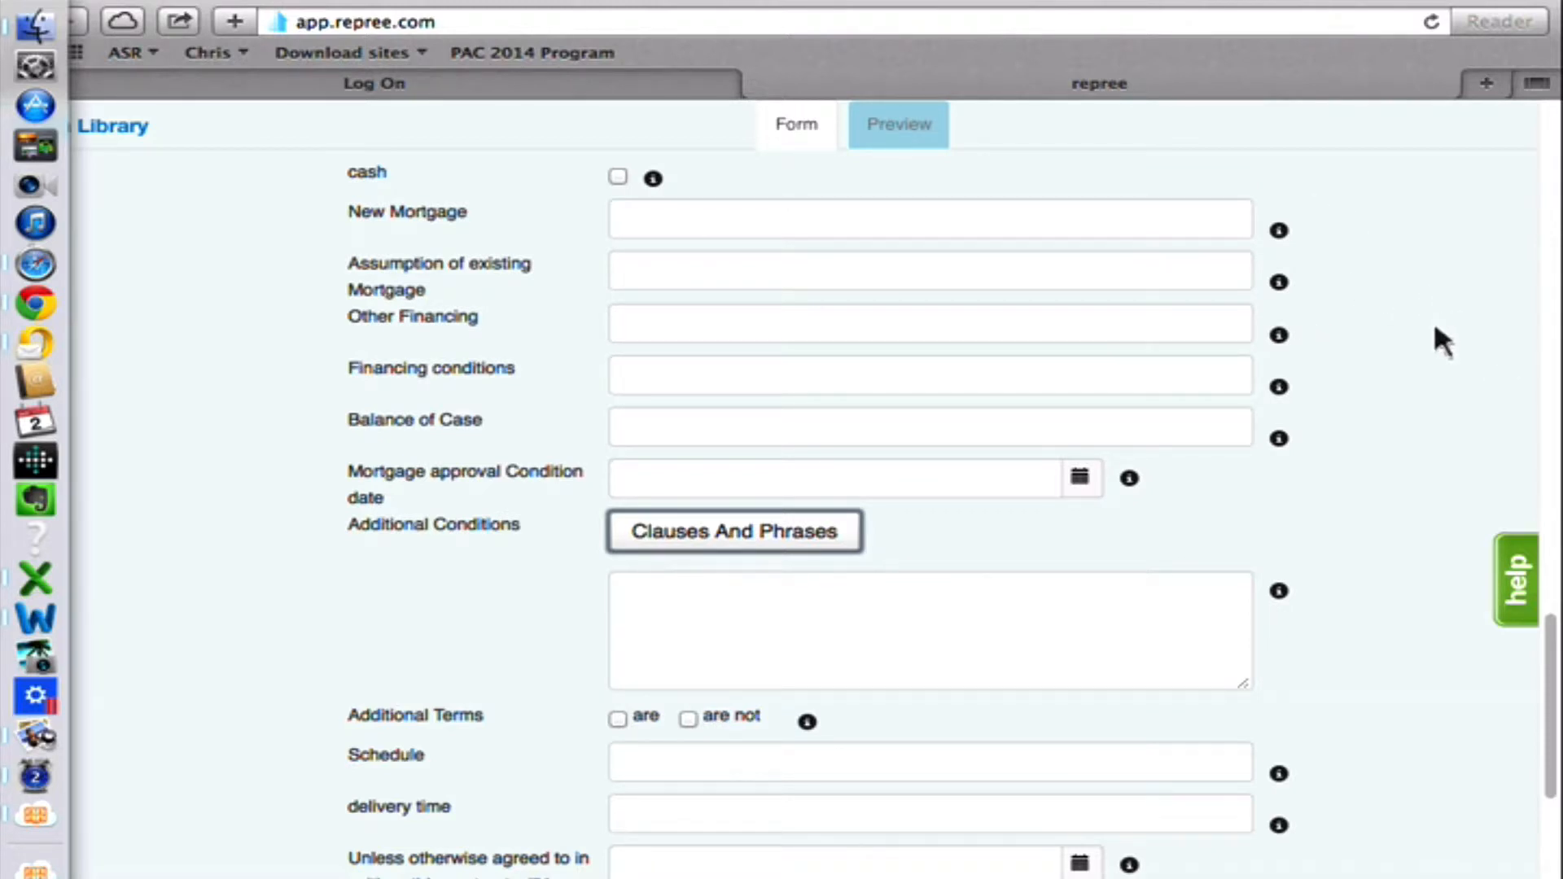
{"action": "scroll", "coordinate": [1432, 321], "scroll_direction": "down", "scroll_amount": 5}
{"action": "scroll", "coordinate": [1423, 314], "scroll_direction": "down", "scroll_amount": 3}
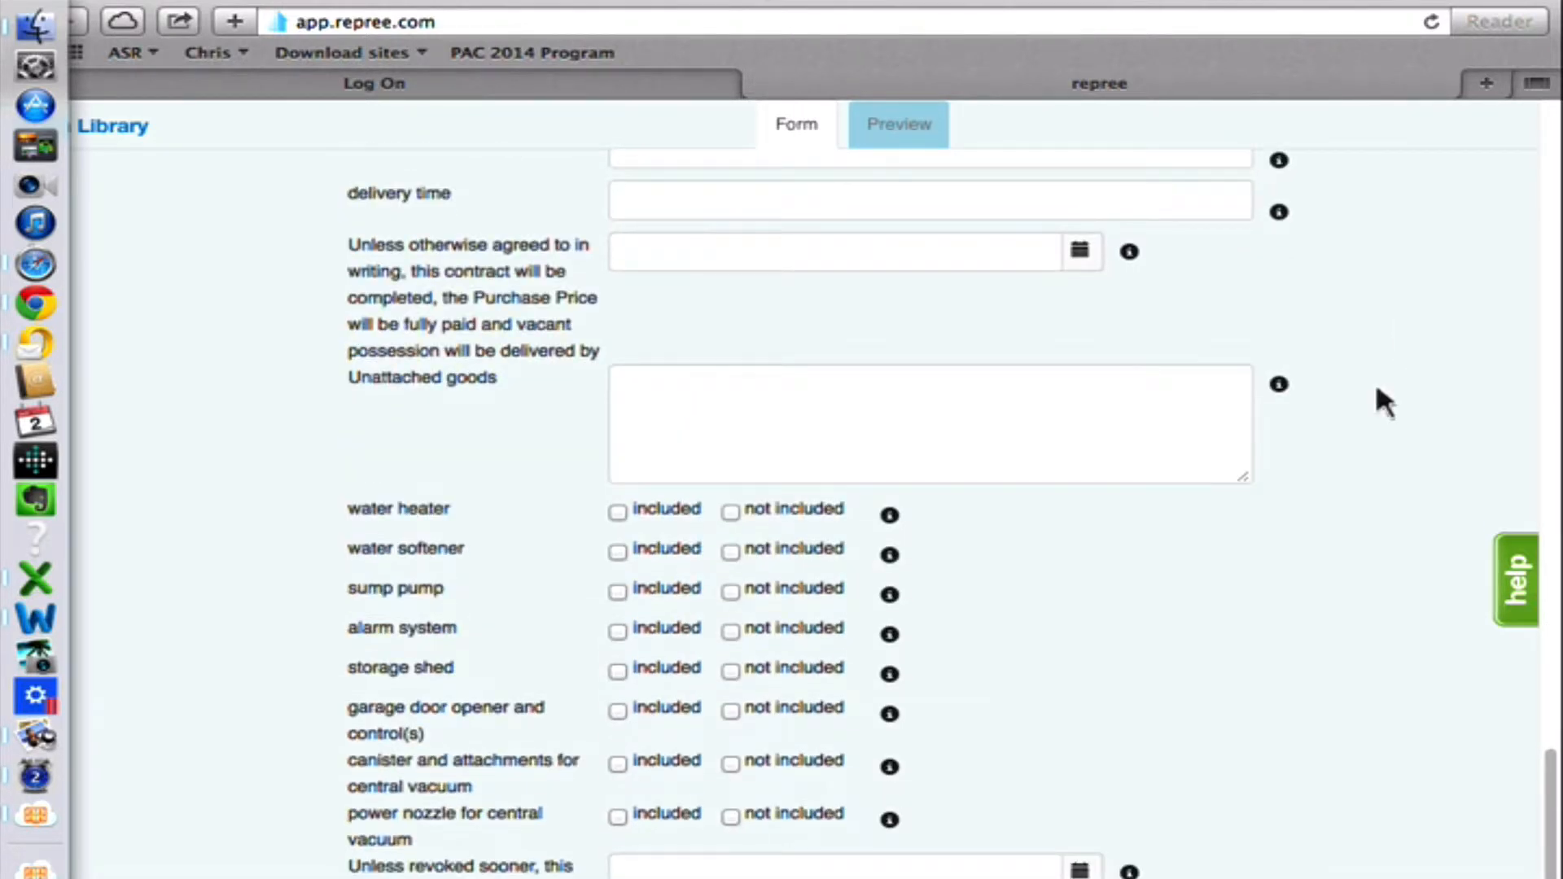
{"action": "scroll", "coordinate": [1374, 397], "scroll_direction": "down", "scroll_amount": 2}
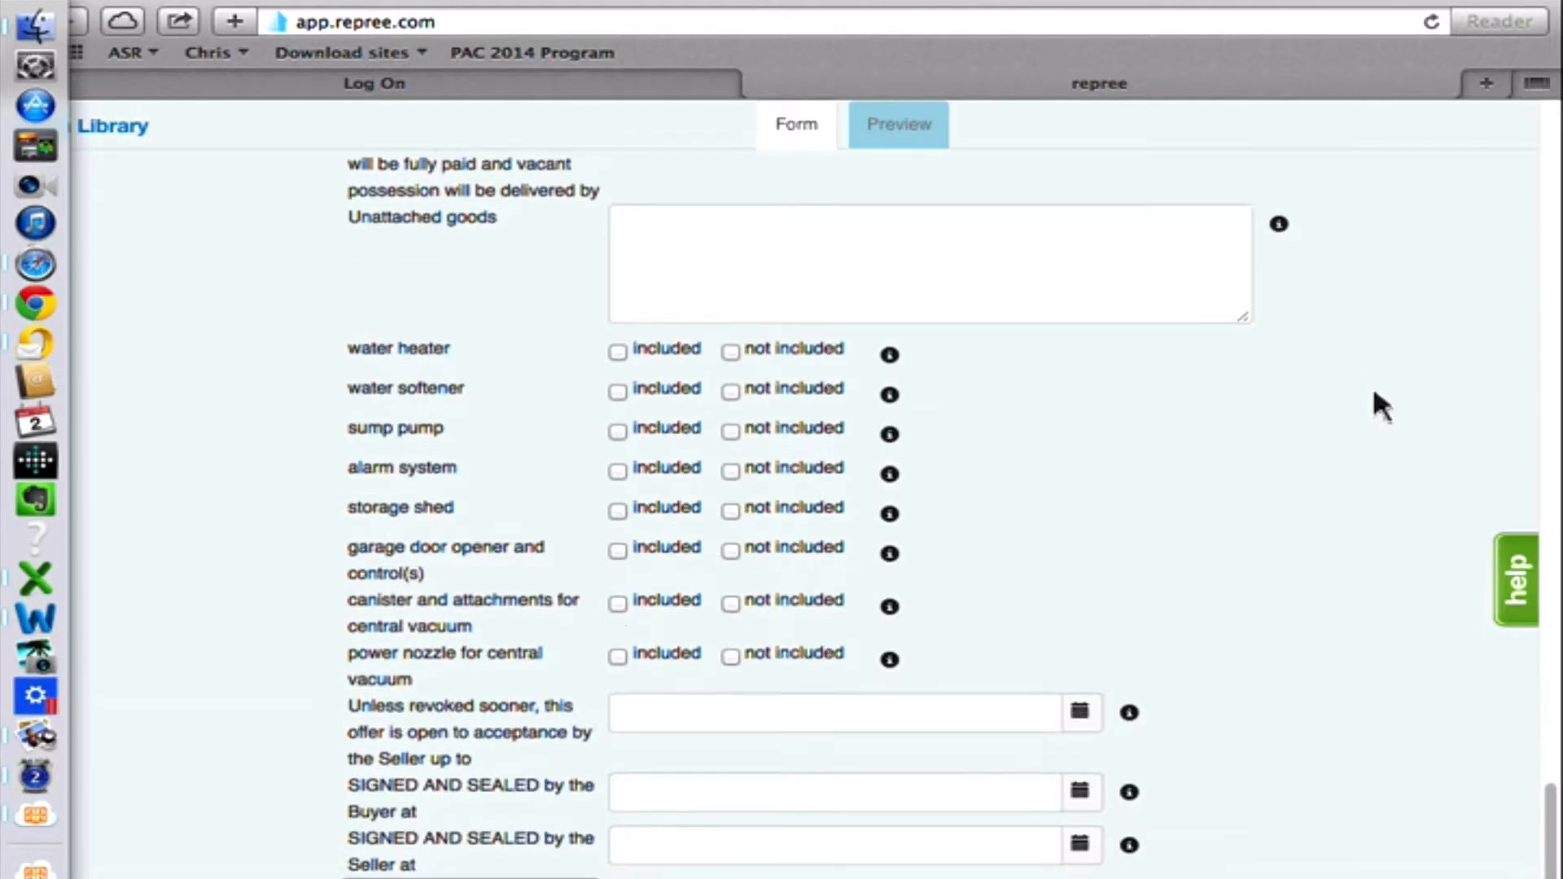
{"action": "scroll", "coordinate": [1382, 381], "scroll_direction": "down", "scroll_amount": 1}
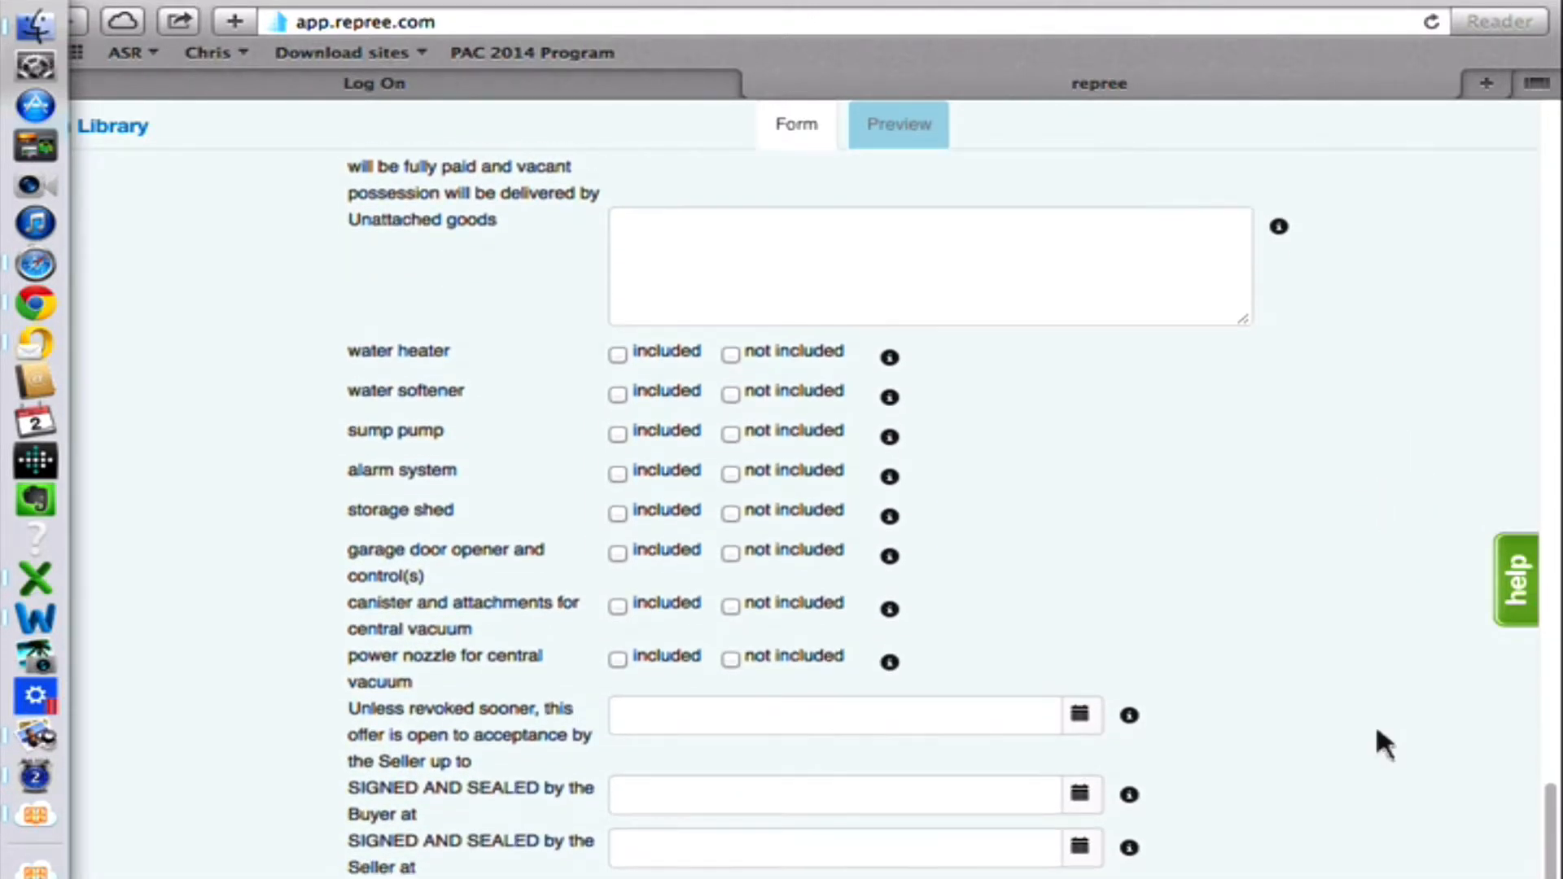
{"action": "scroll", "coordinate": [1376, 644], "scroll_direction": "up", "scroll_amount": 3}
{"action": "scroll", "coordinate": [1400, 683], "scroll_direction": "up", "scroll_amount": 15}
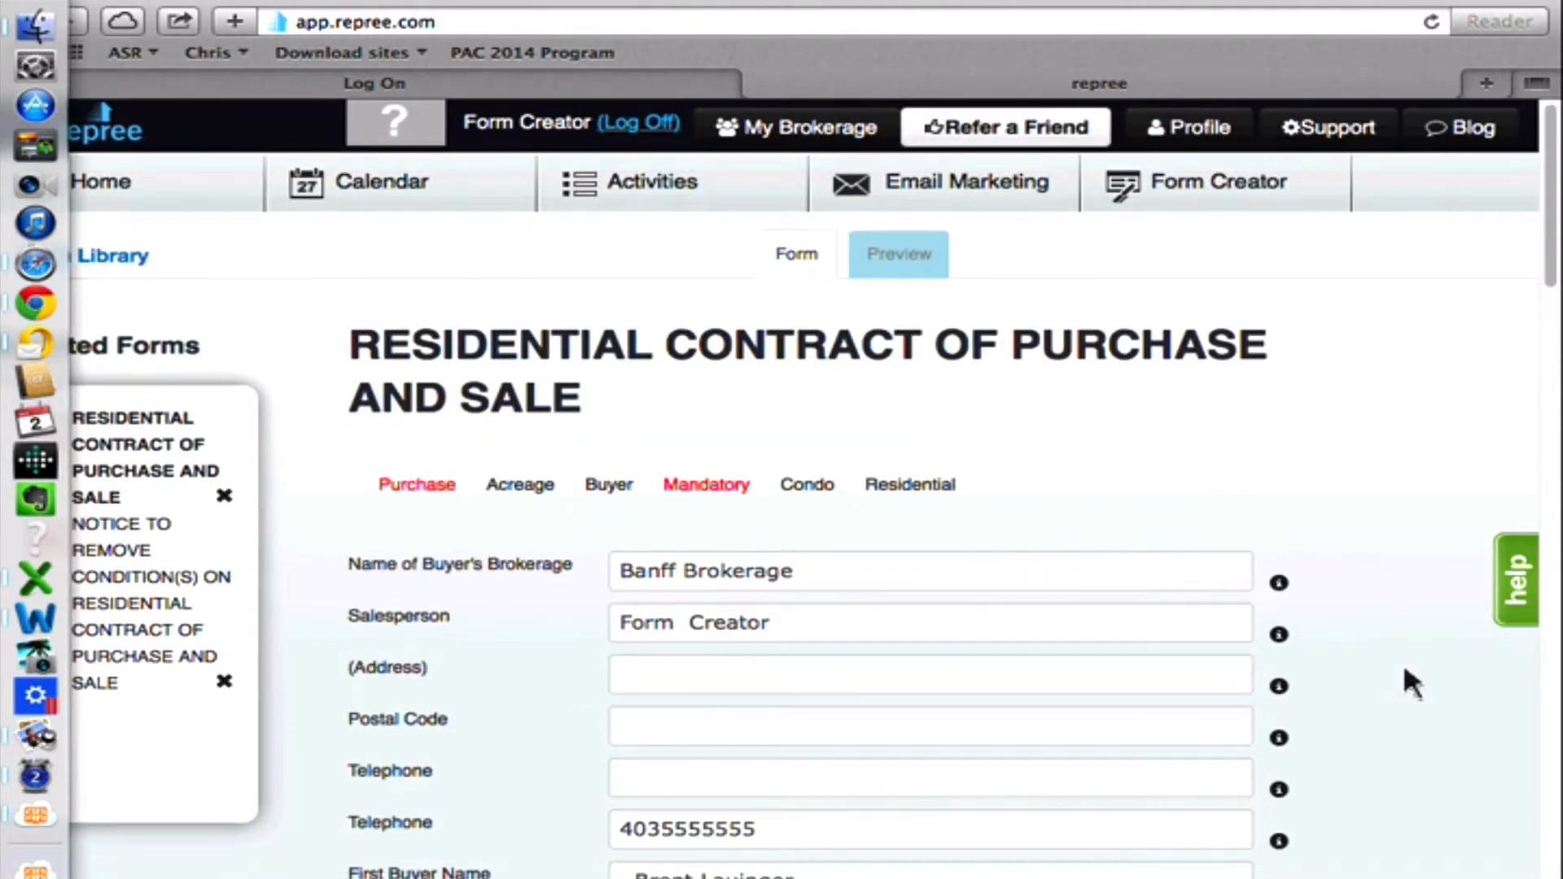
{"action": "scroll", "coordinate": [1401, 661], "scroll_direction": "down", "scroll_amount": 5}
{"action": "scroll", "coordinate": [1402, 663], "scroll_direction": "up", "scroll_amount": 3}
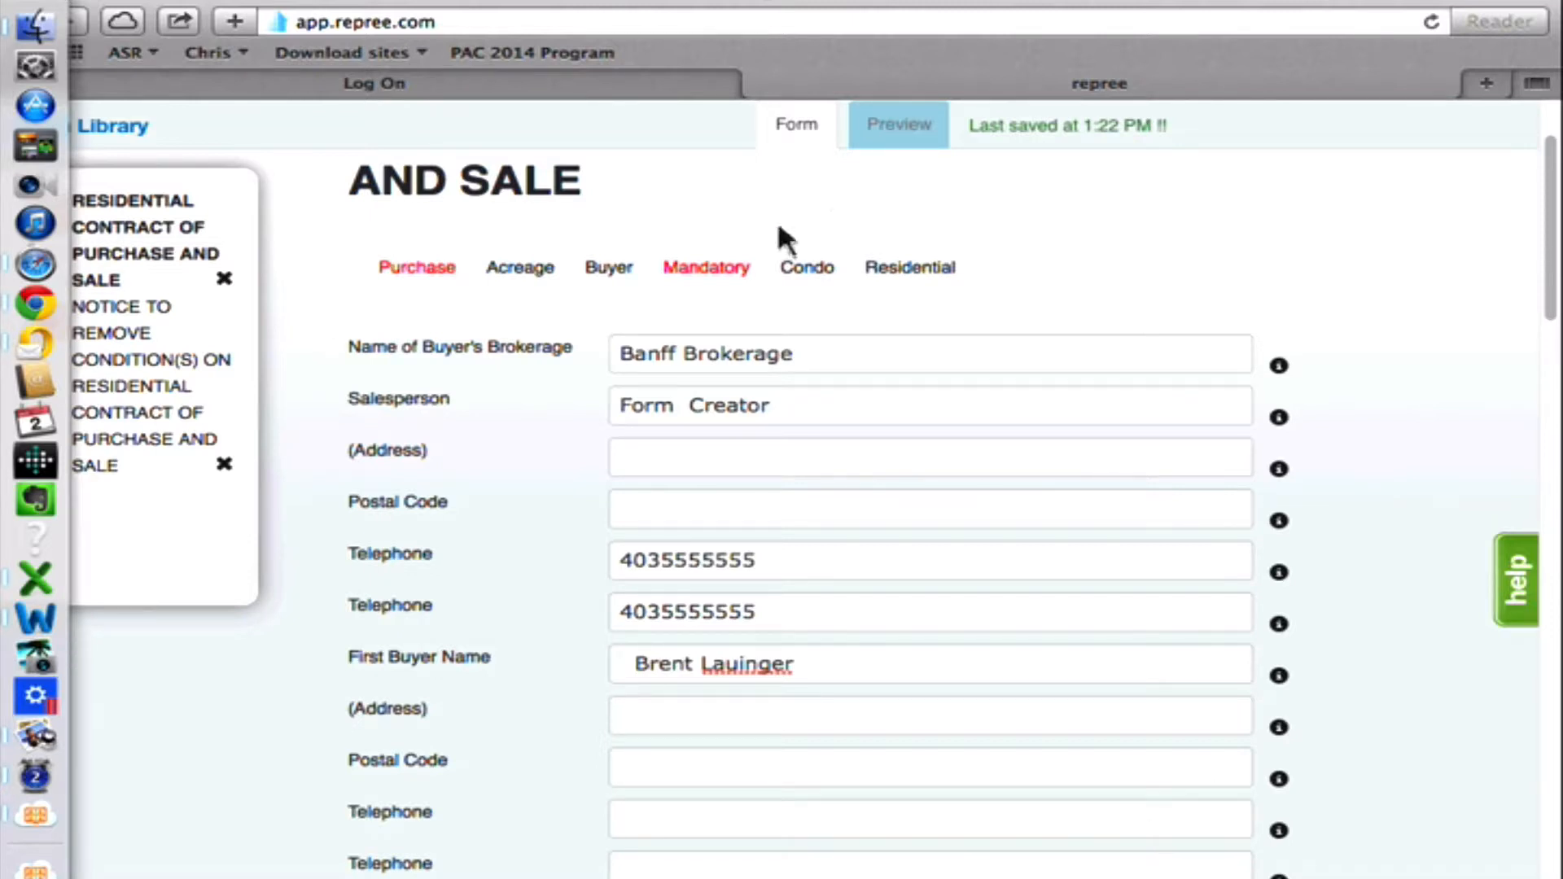
Show the Notice to Remove Condition(s) form and check its buyer and seller name fields against the contract.
{"action": "scroll", "coordinate": [970, 241], "scroll_direction": "up", "scroll_amount": 5}
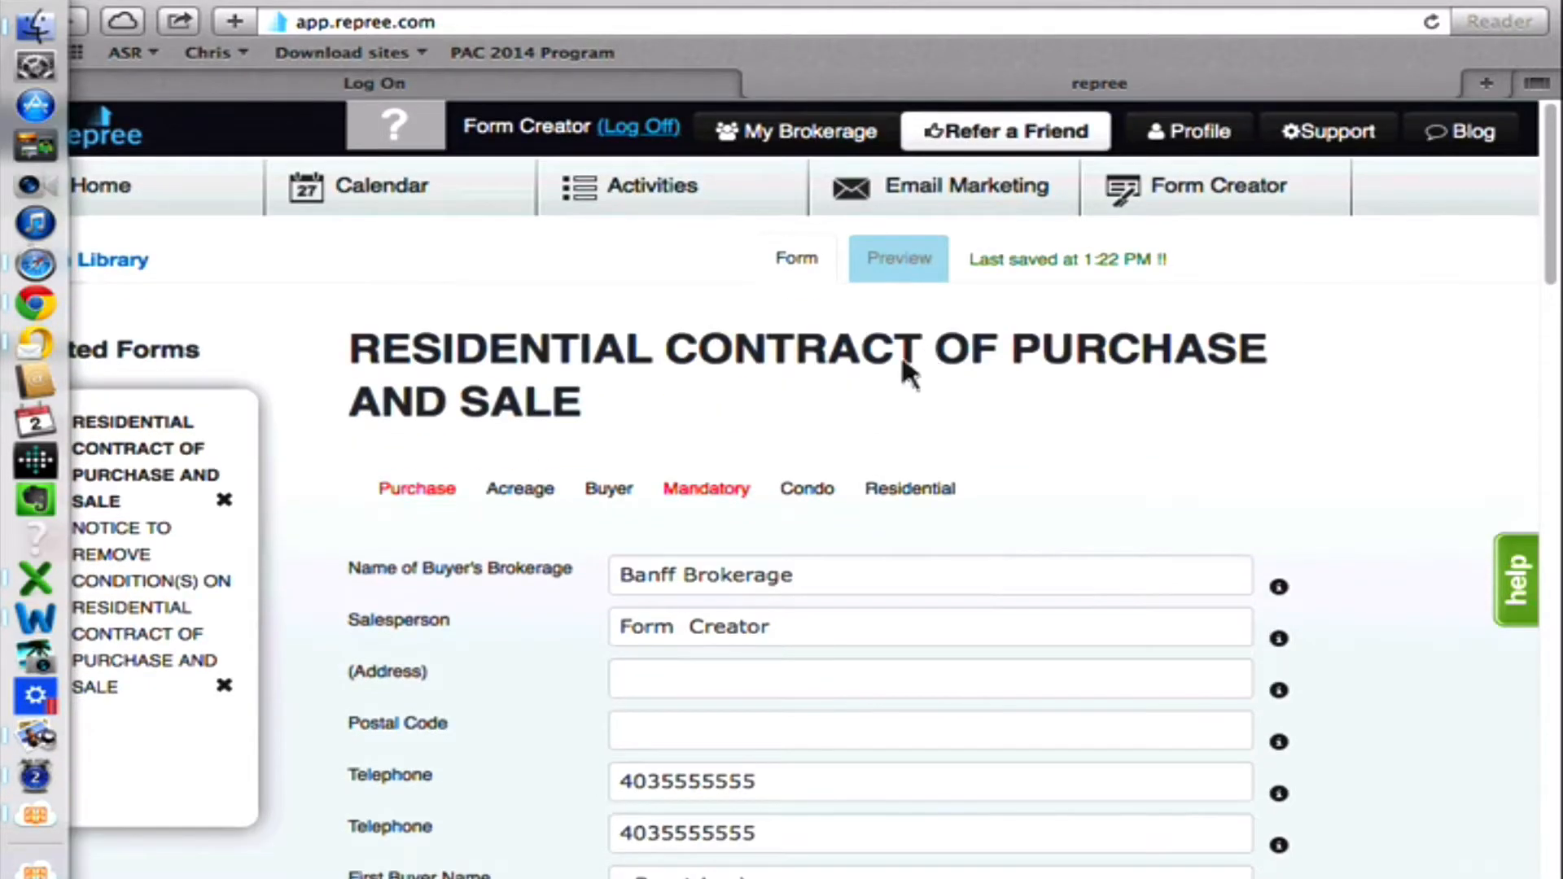
{"action": "scroll", "coordinate": [570, 379], "scroll_direction": "down", "scroll_amount": 1}
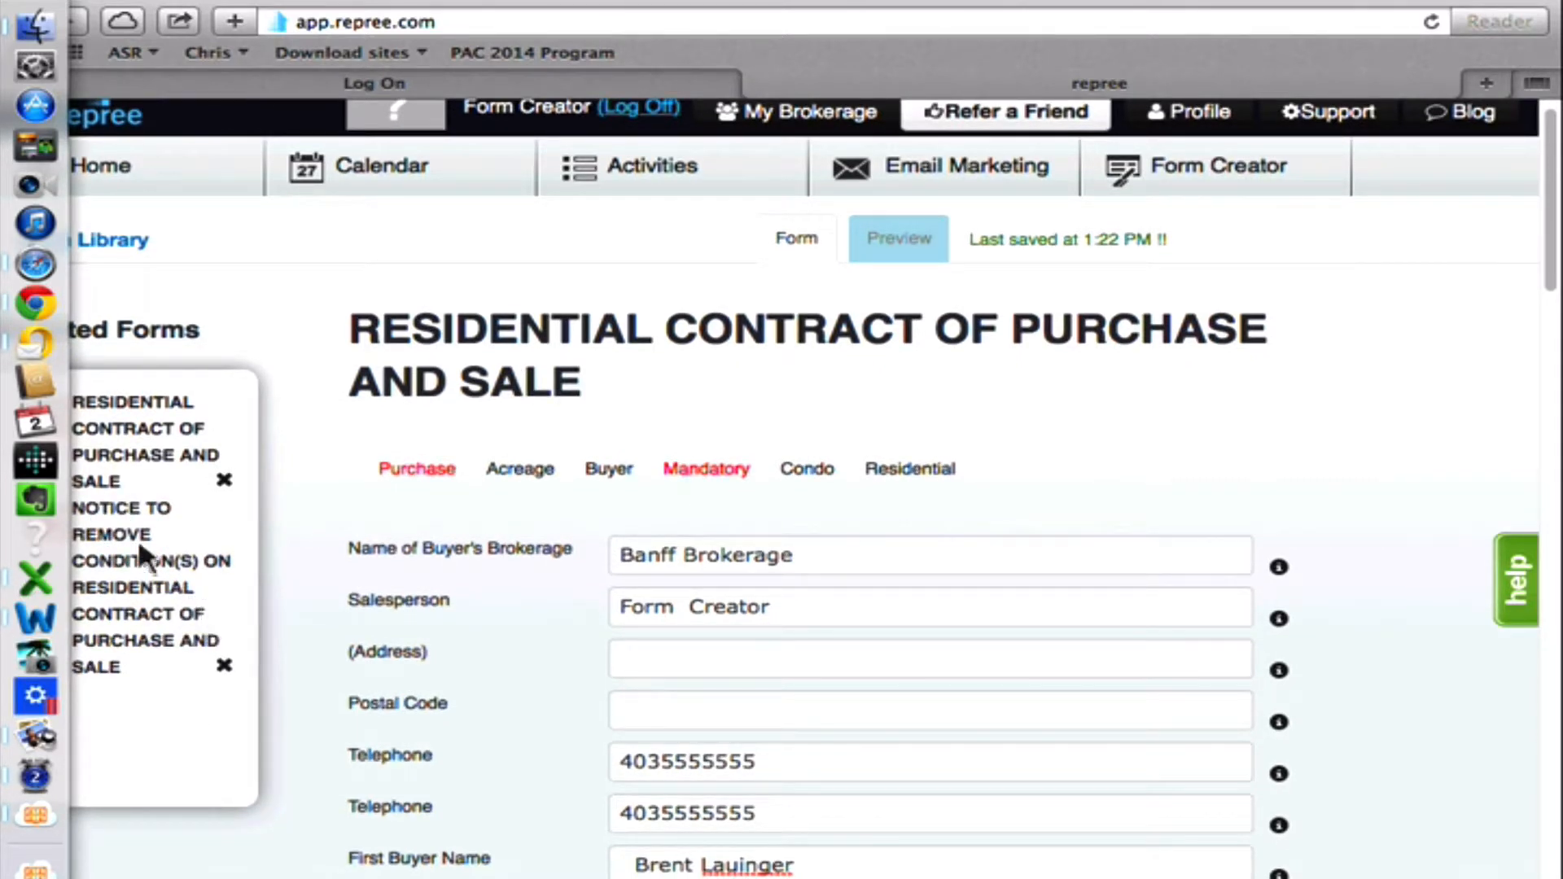
{"action": "left_click", "coordinate": [148, 505]}
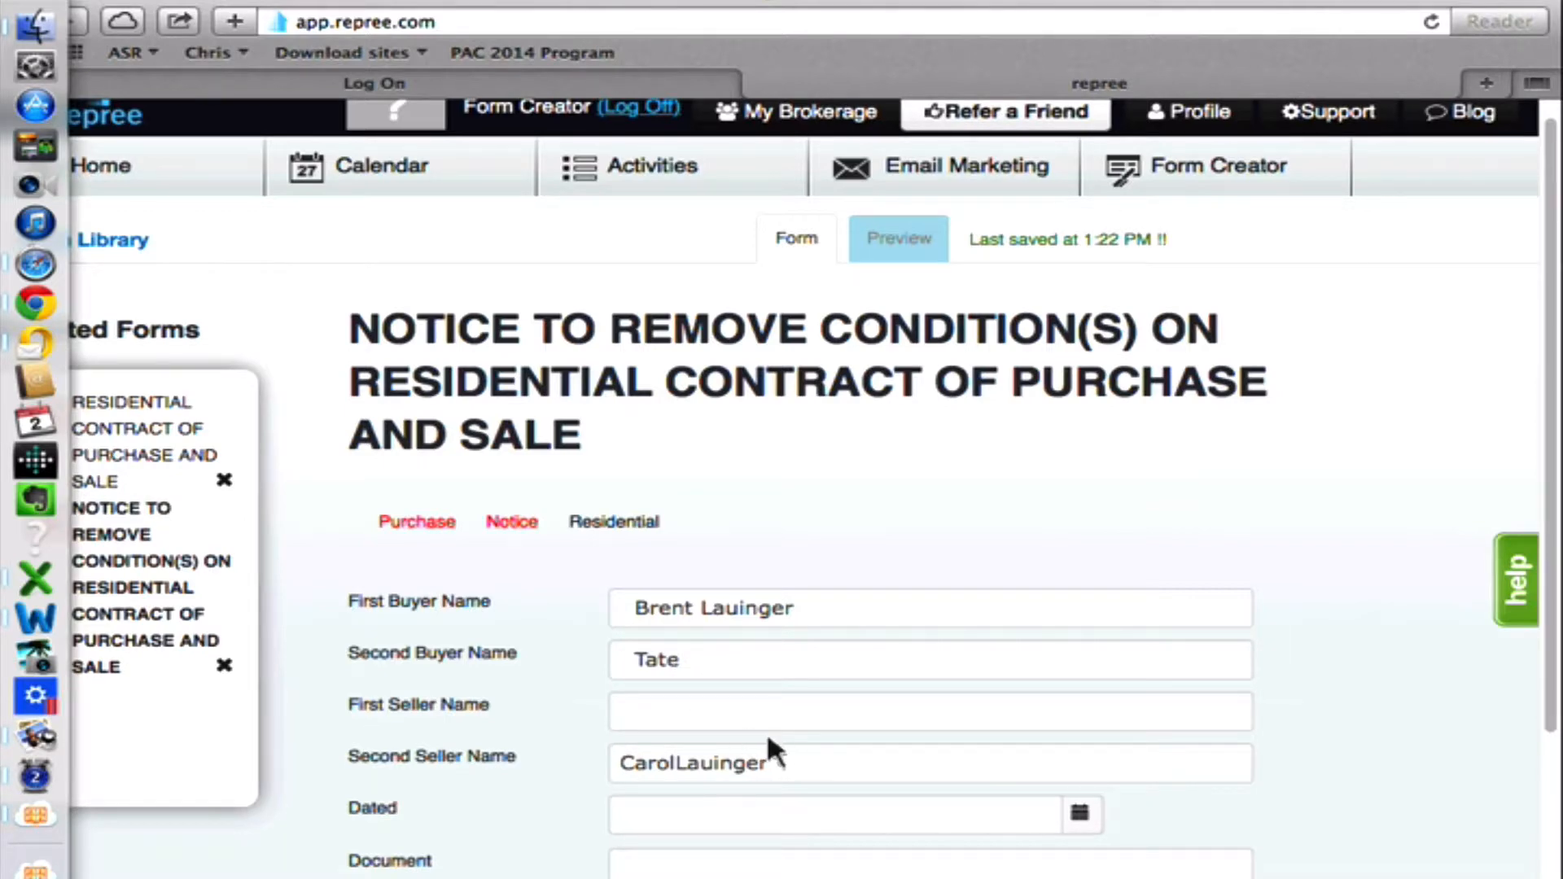
{"action": "scroll", "coordinate": [823, 647], "scroll_direction": "down", "scroll_amount": 4}
{"action": "scroll", "coordinate": [817, 651], "scroll_direction": "up", "scroll_amount": 5}
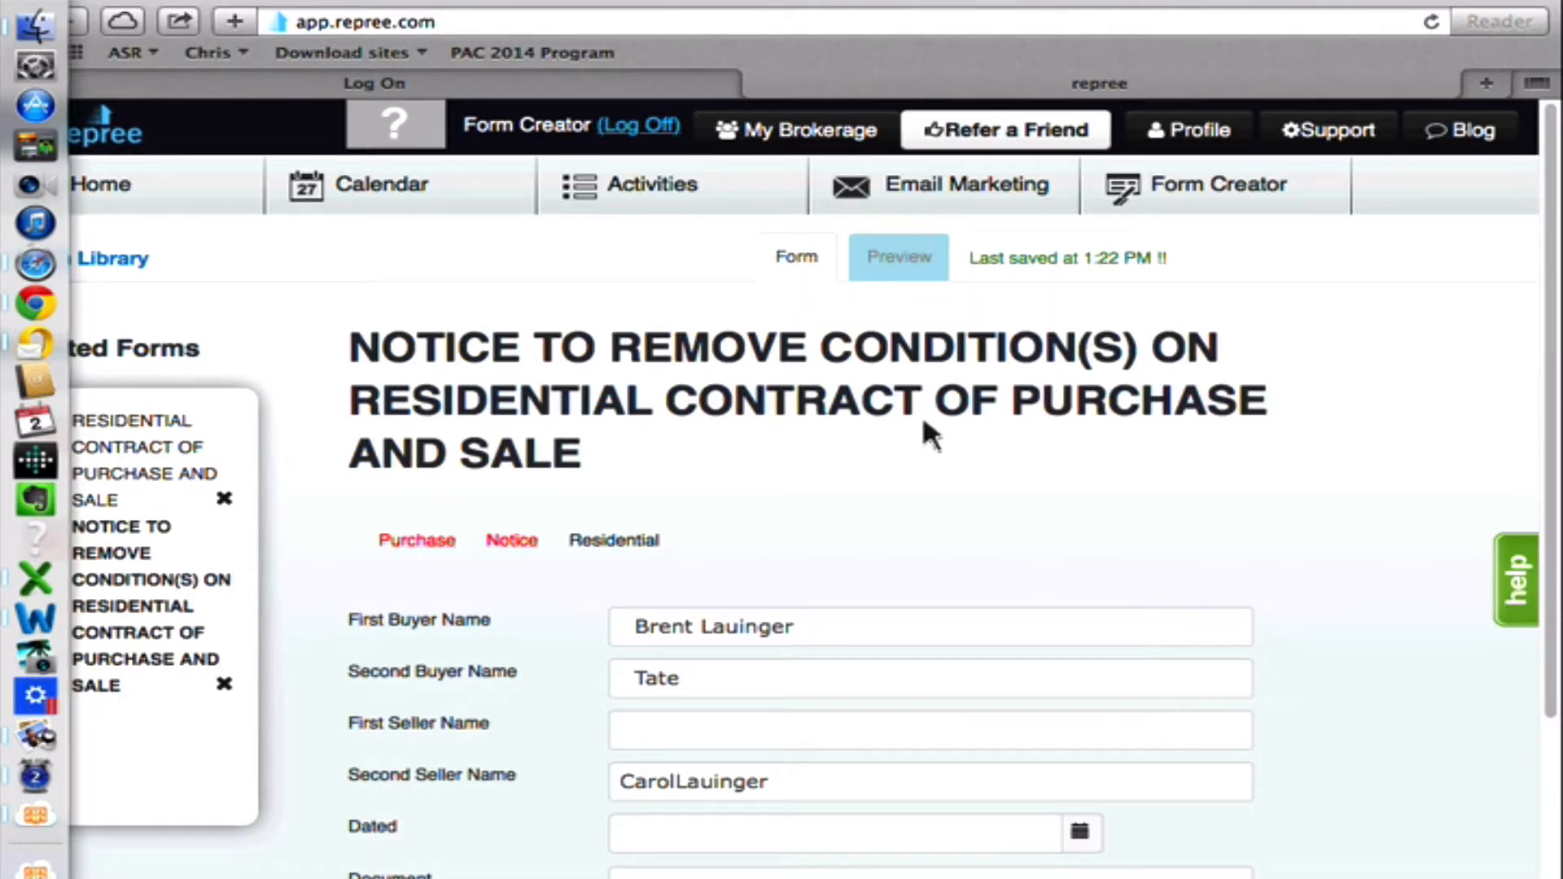
Return to the Residential Contract of Purchase and Sale and look over its buyer entries.
{"action": "left_click", "coordinate": [139, 446]}
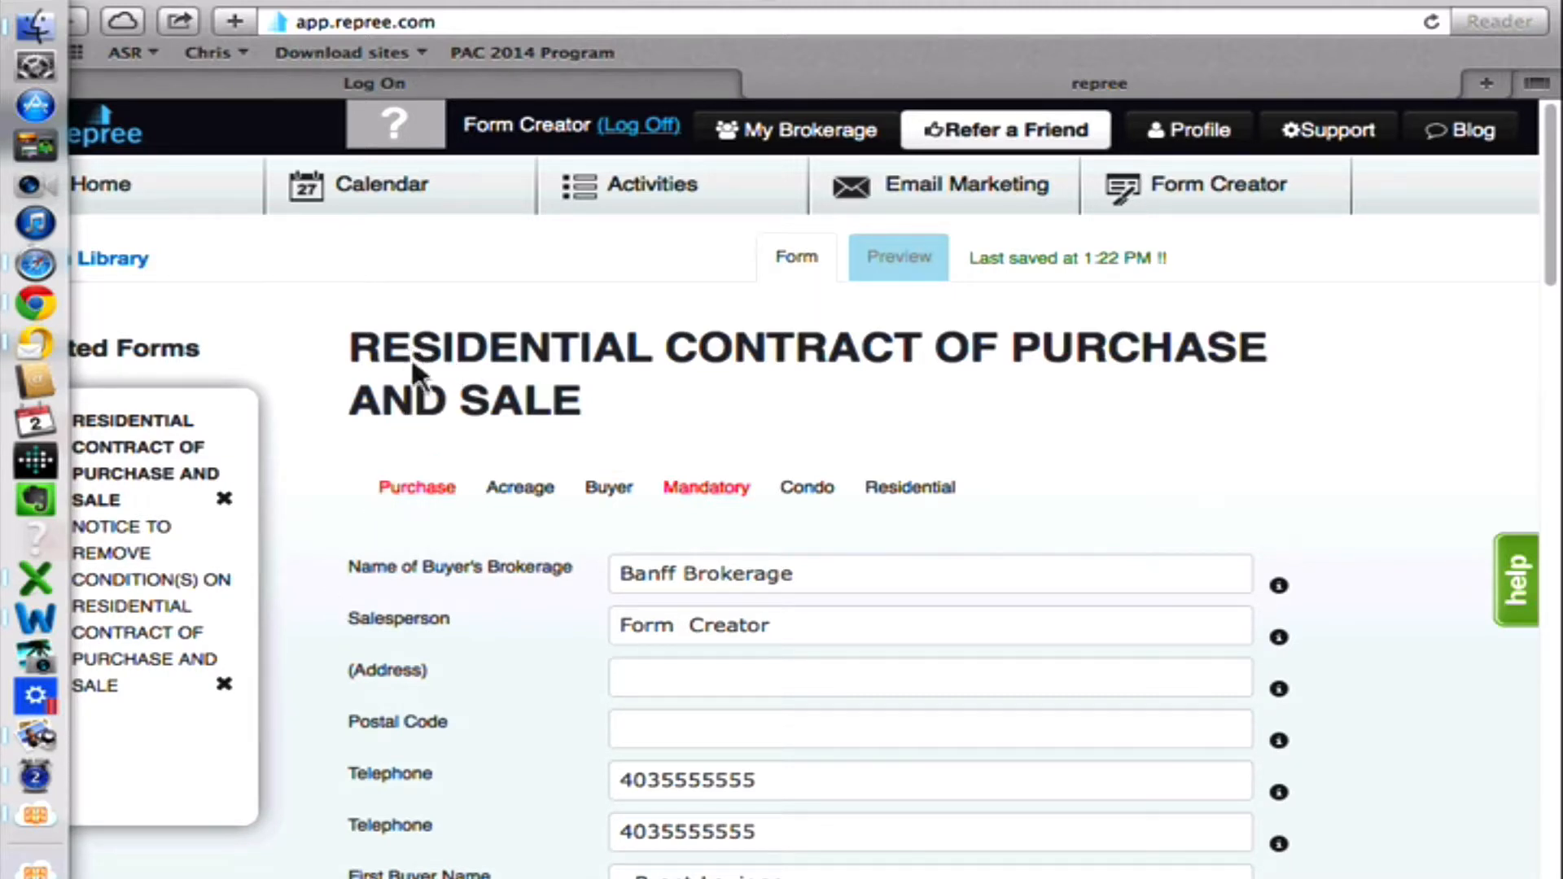
{"action": "scroll", "coordinate": [414, 363], "scroll_direction": "down", "scroll_amount": 3}
{"action": "scroll", "coordinate": [556, 716], "scroll_direction": "down", "scroll_amount": 5}
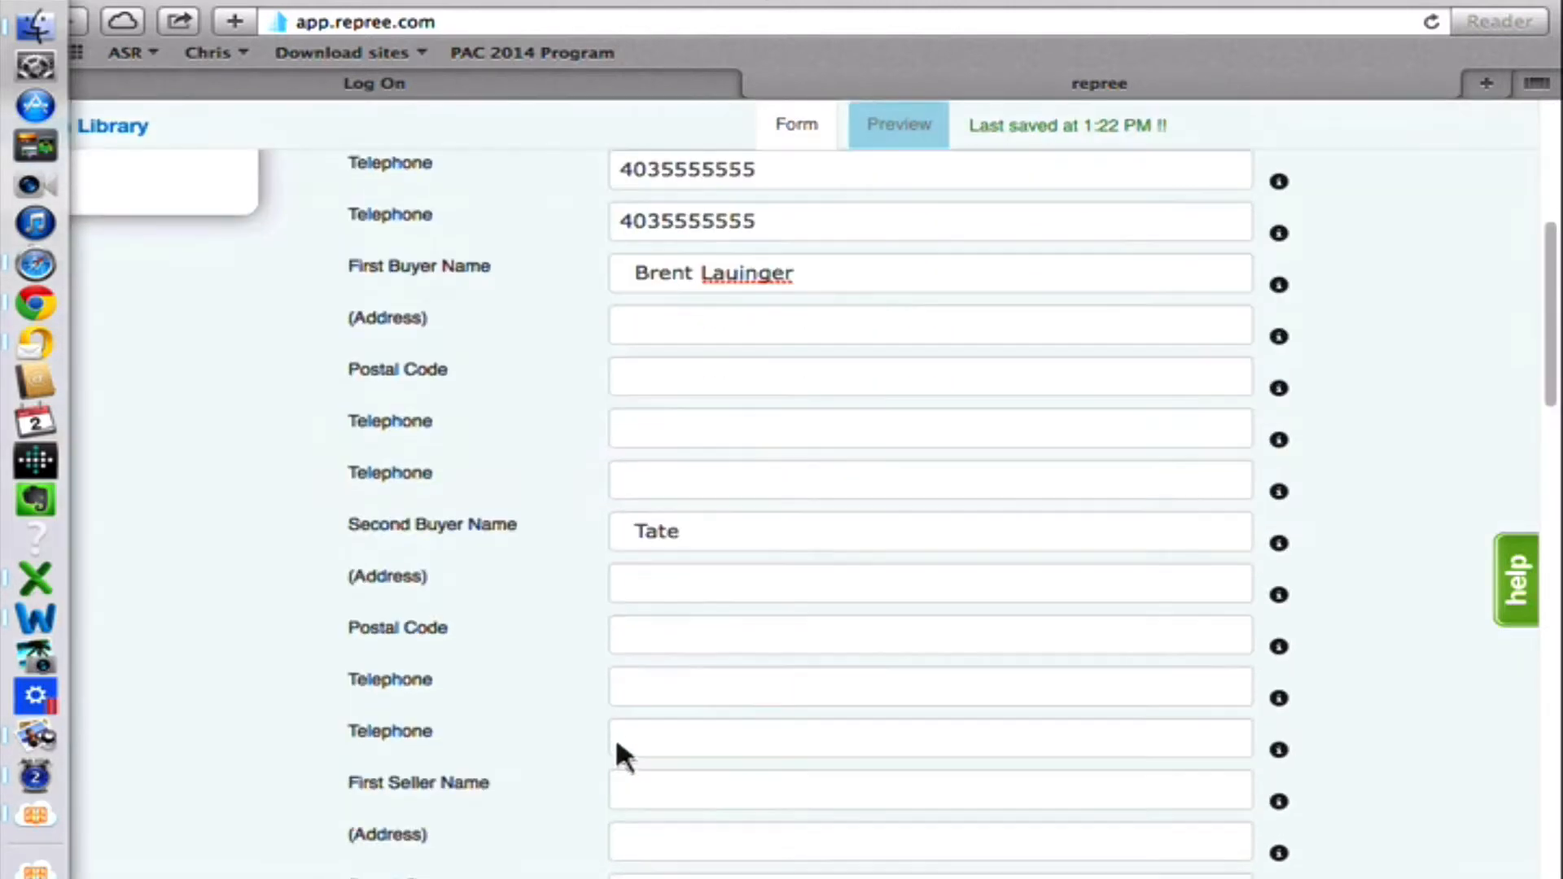
{"action": "scroll", "coordinate": [616, 736], "scroll_direction": "up", "scroll_amount": 10}
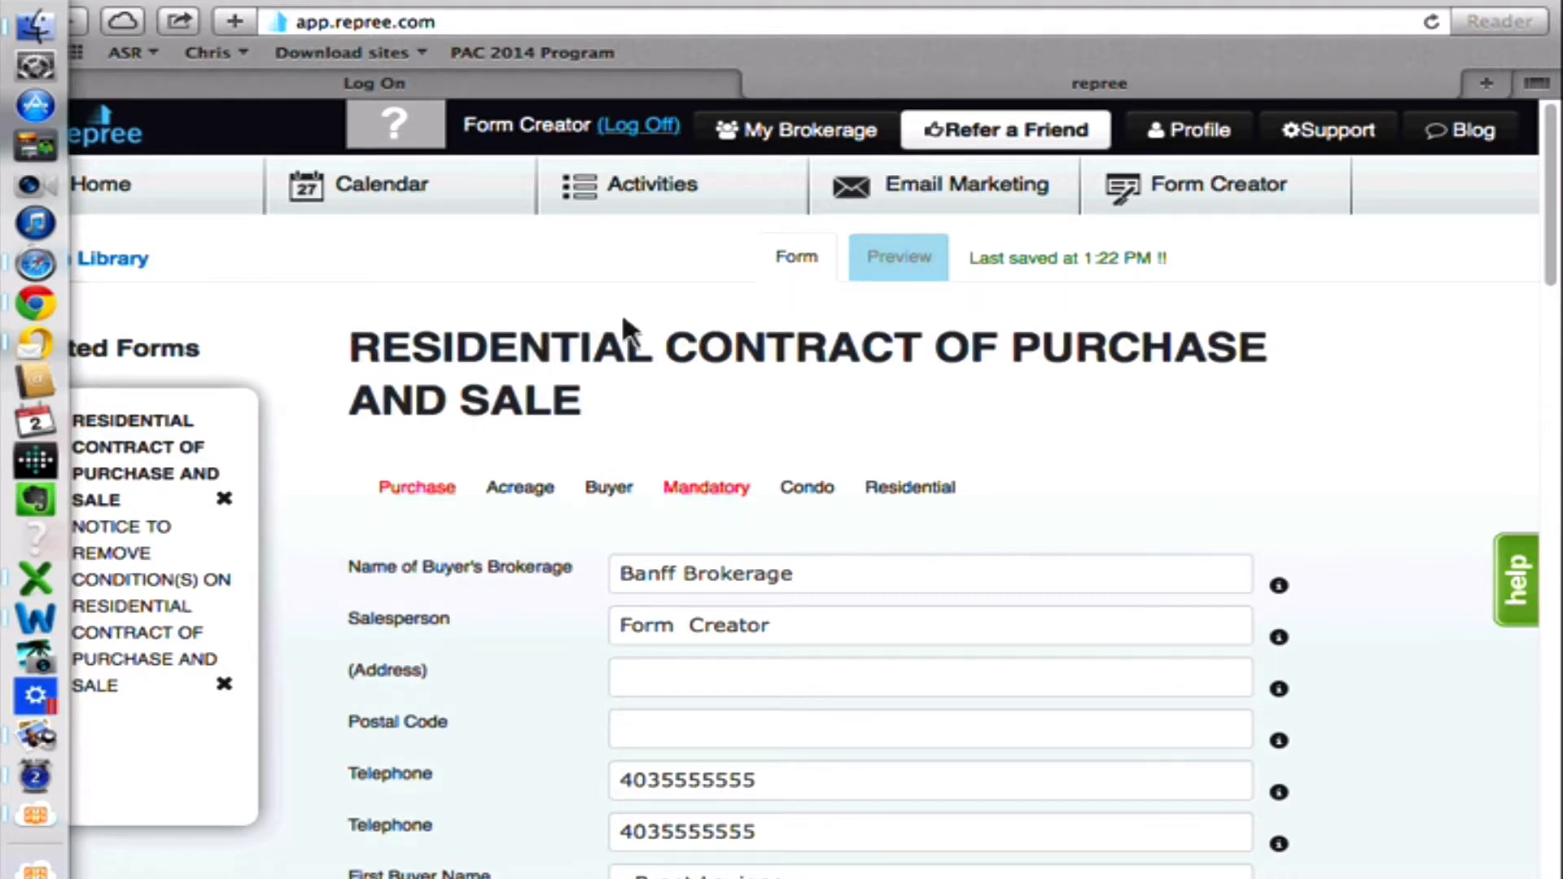
Preview the Residential Contract of Purchase and Sale and enter 456789 as amount (a) in The Transaction section.
{"action": "left_click", "coordinate": [890, 257]}
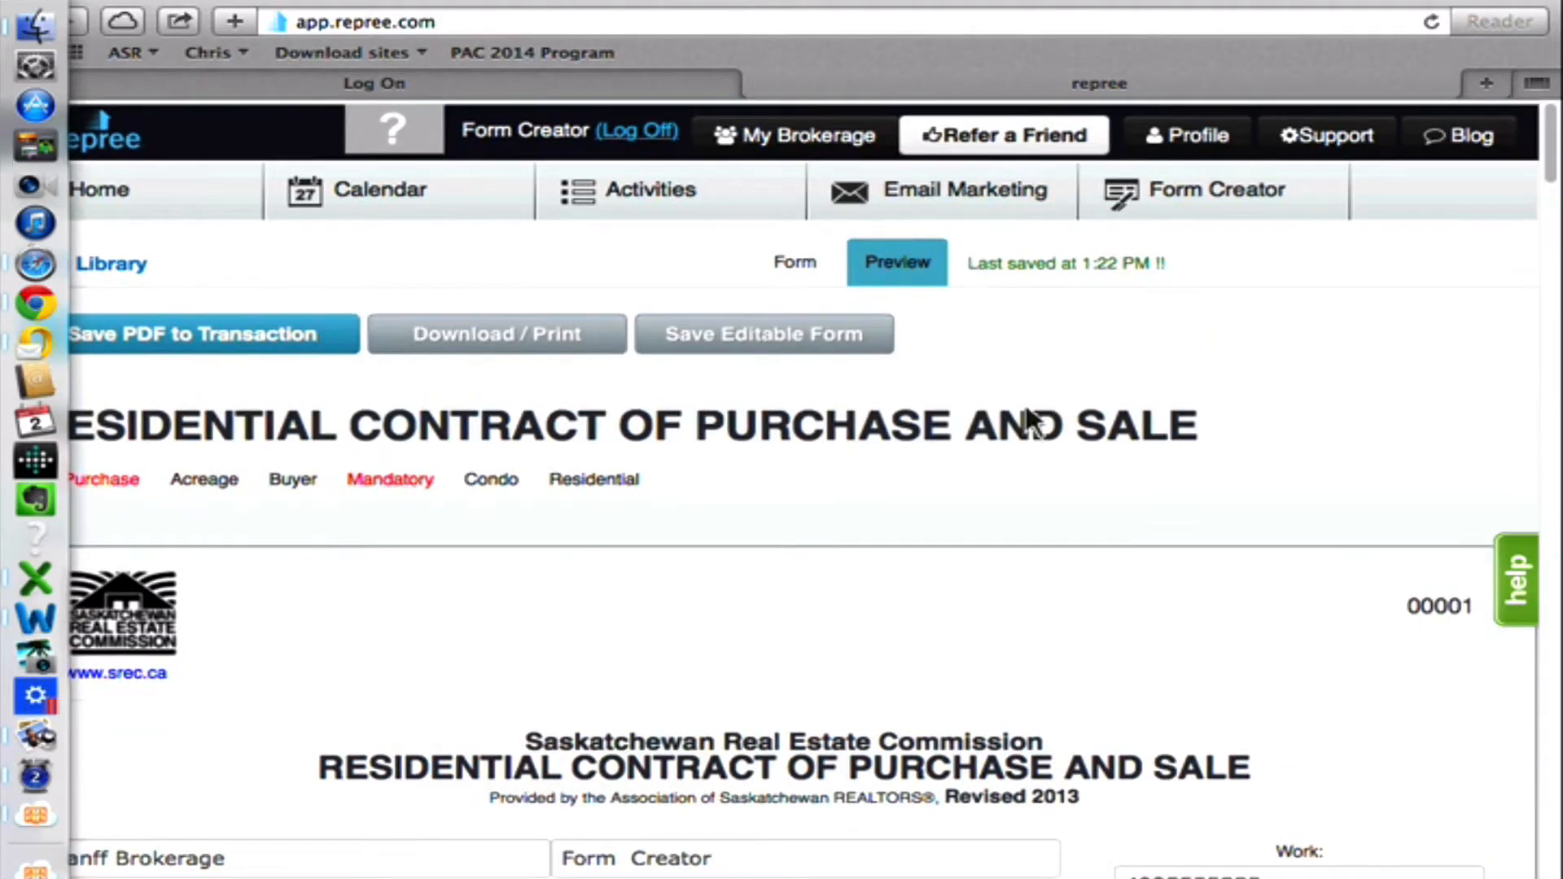
{"action": "scroll", "coordinate": [1023, 423], "scroll_direction": "down", "scroll_amount": 10}
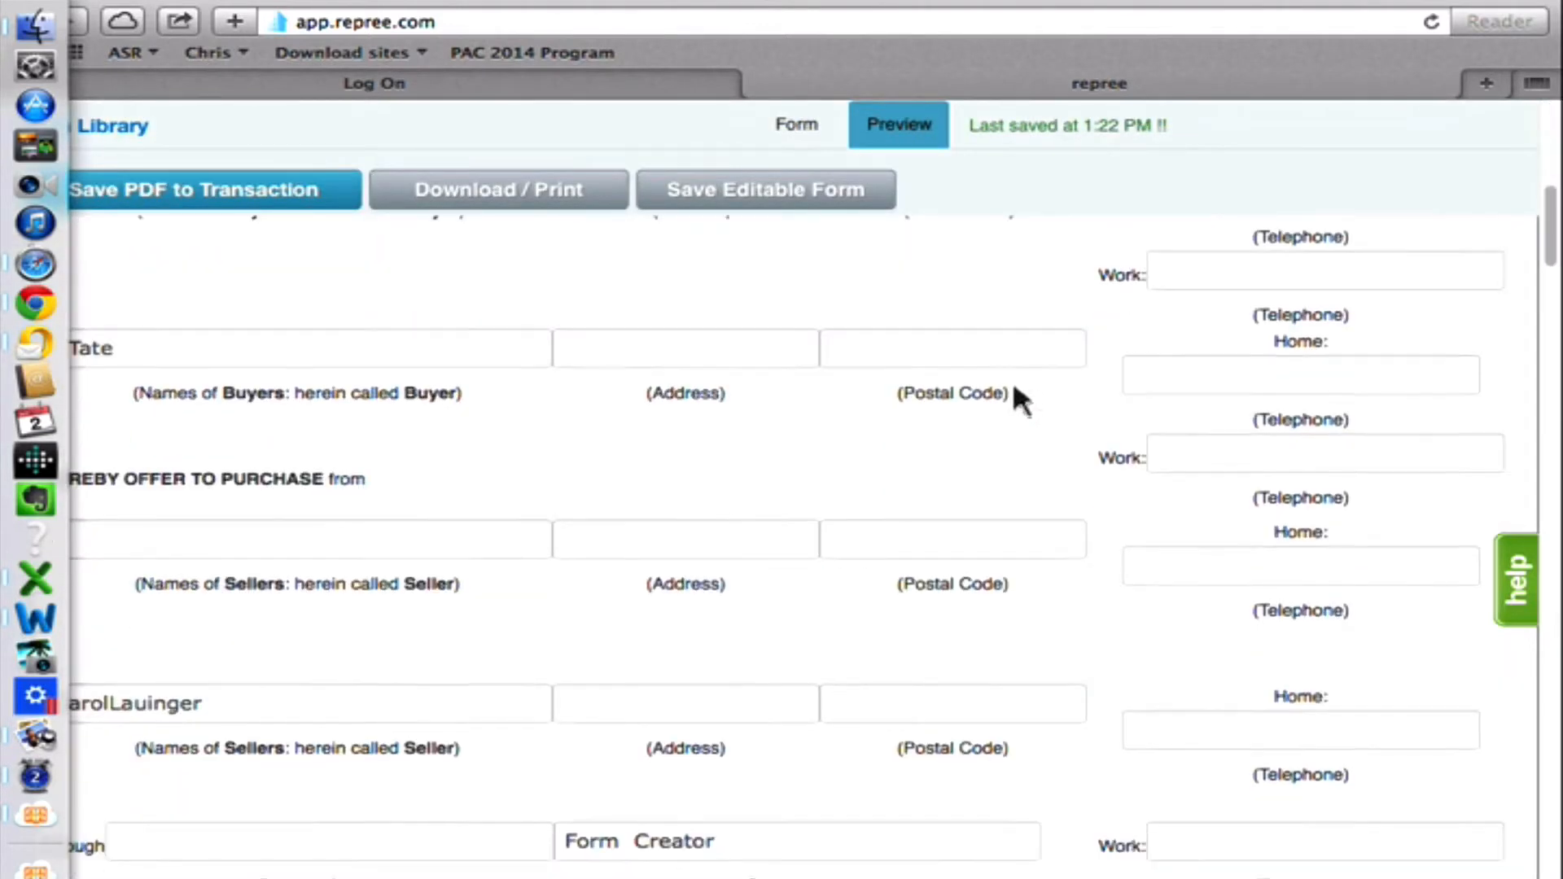
{"action": "scroll", "coordinate": [1018, 399], "scroll_direction": "down", "scroll_amount": 5}
{"action": "scroll", "coordinate": [1018, 399], "scroll_direction": "down", "scroll_amount": 4}
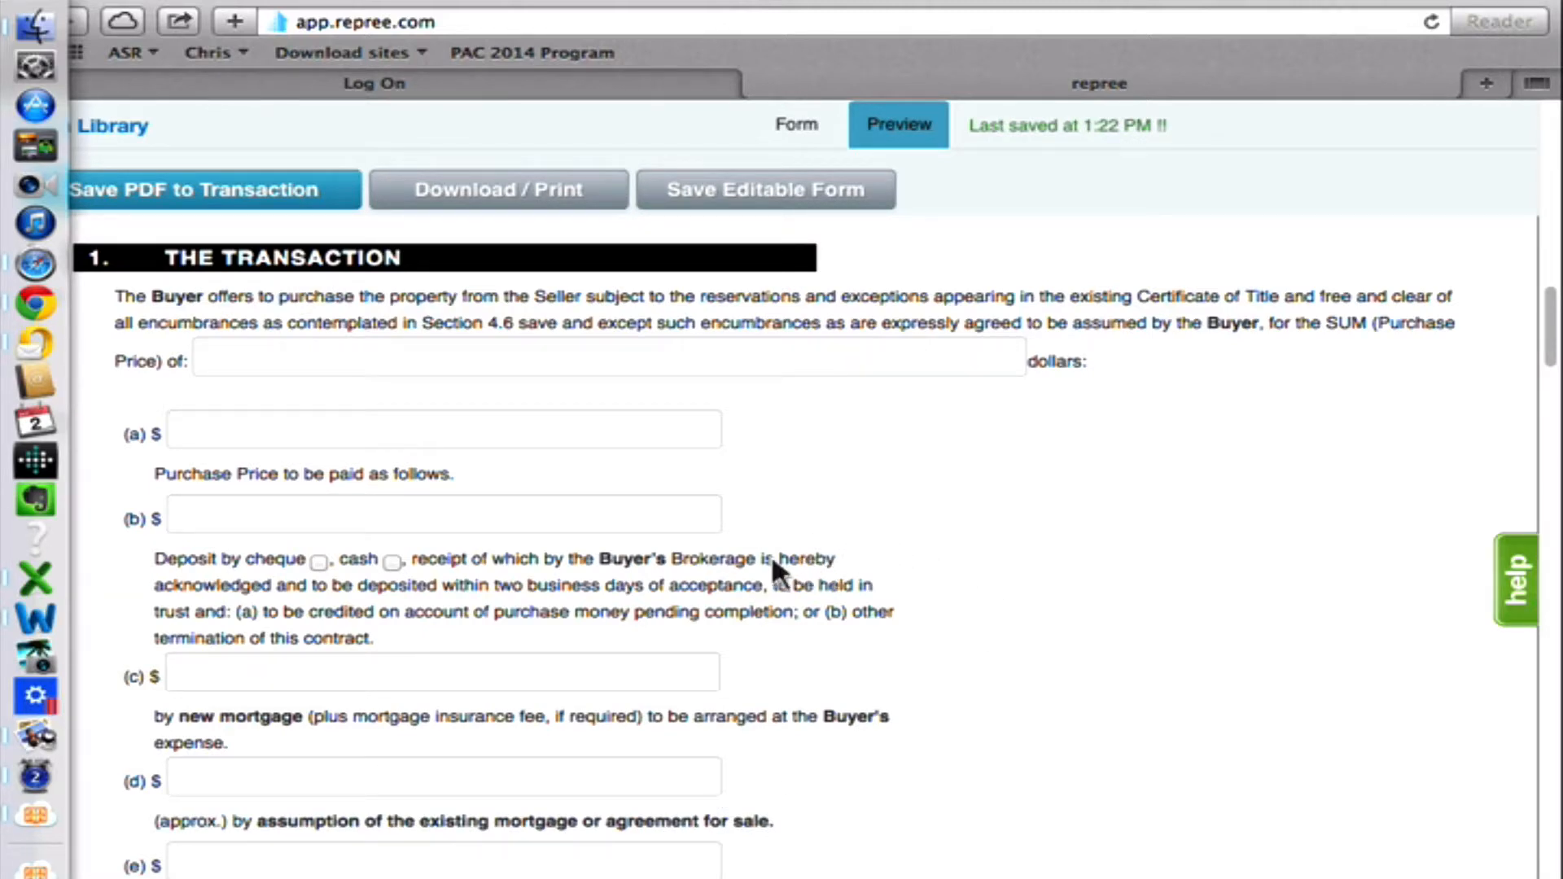
{"action": "left_click", "coordinate": [314, 358]}
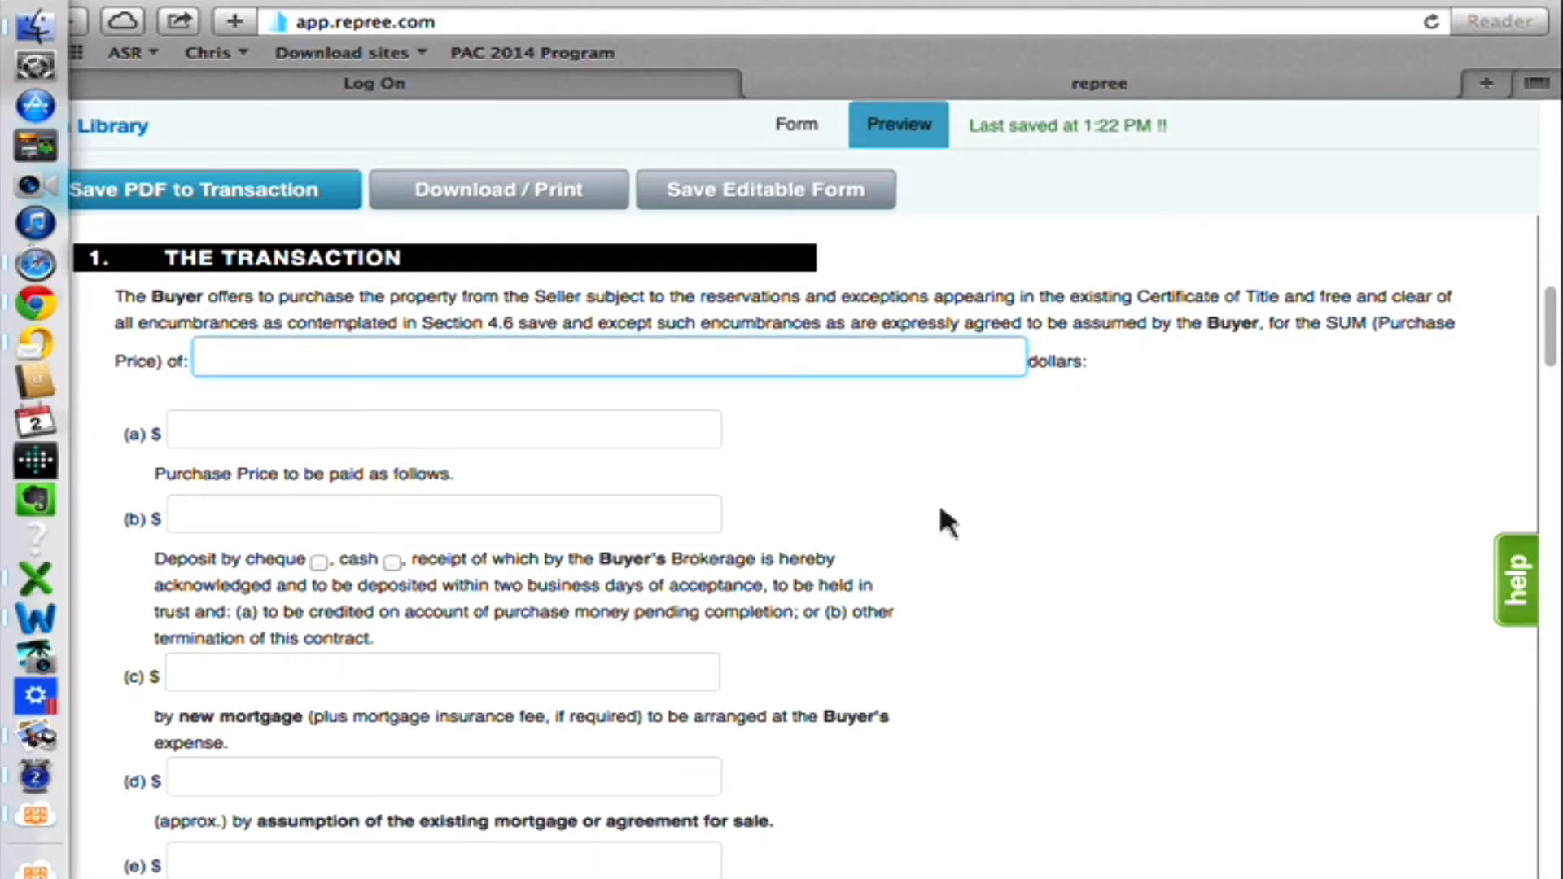
{"action": "left_click", "coordinate": [254, 438]}
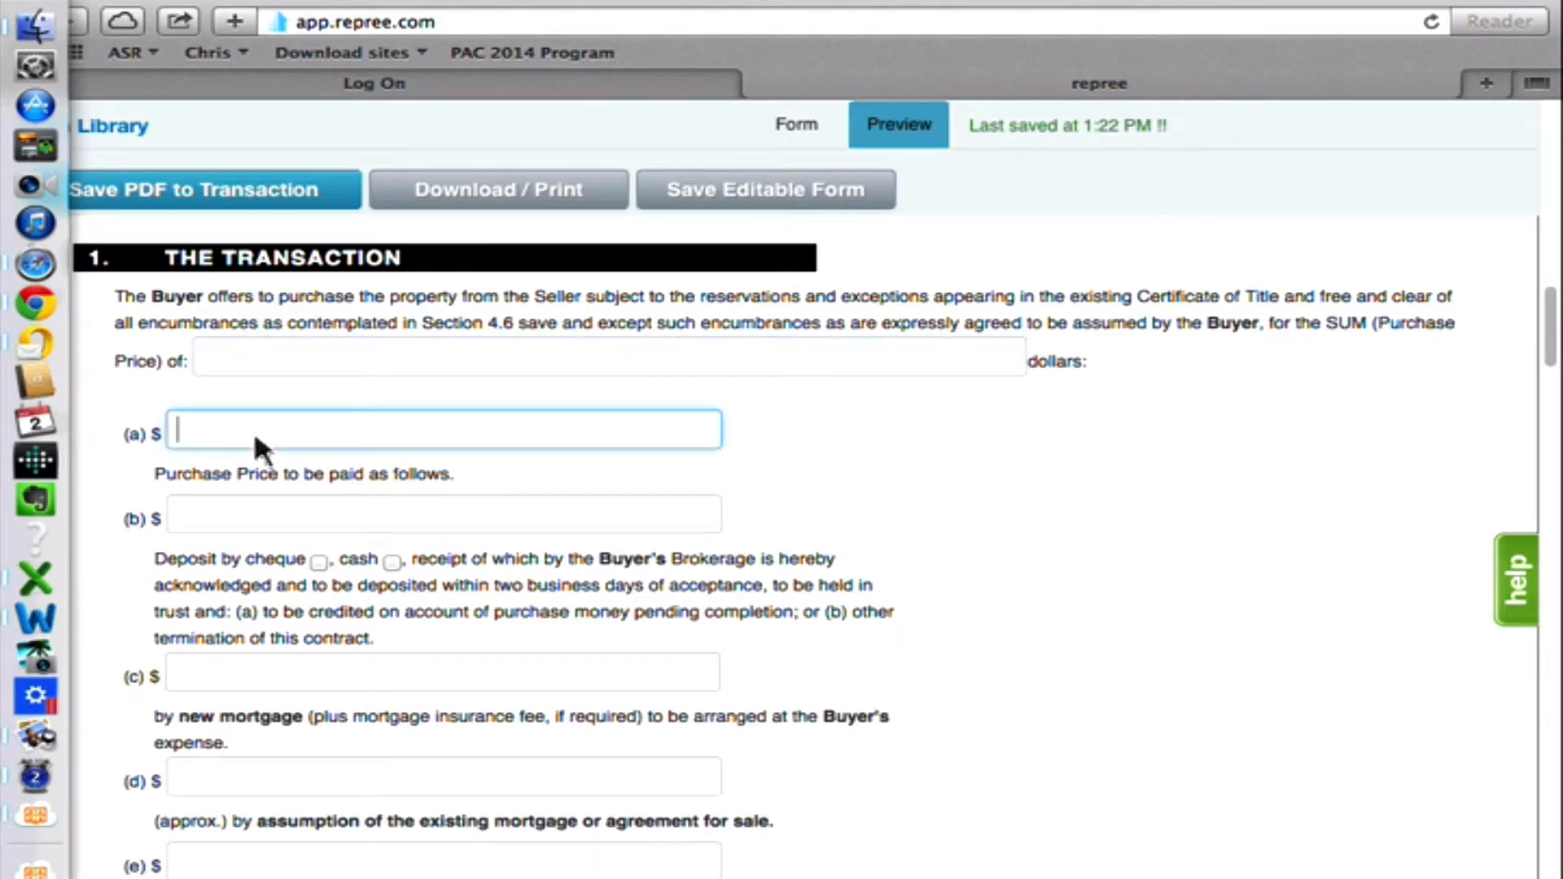
{"action": "type", "text": "456789"}
{"action": "left_click", "coordinate": [309, 513]}
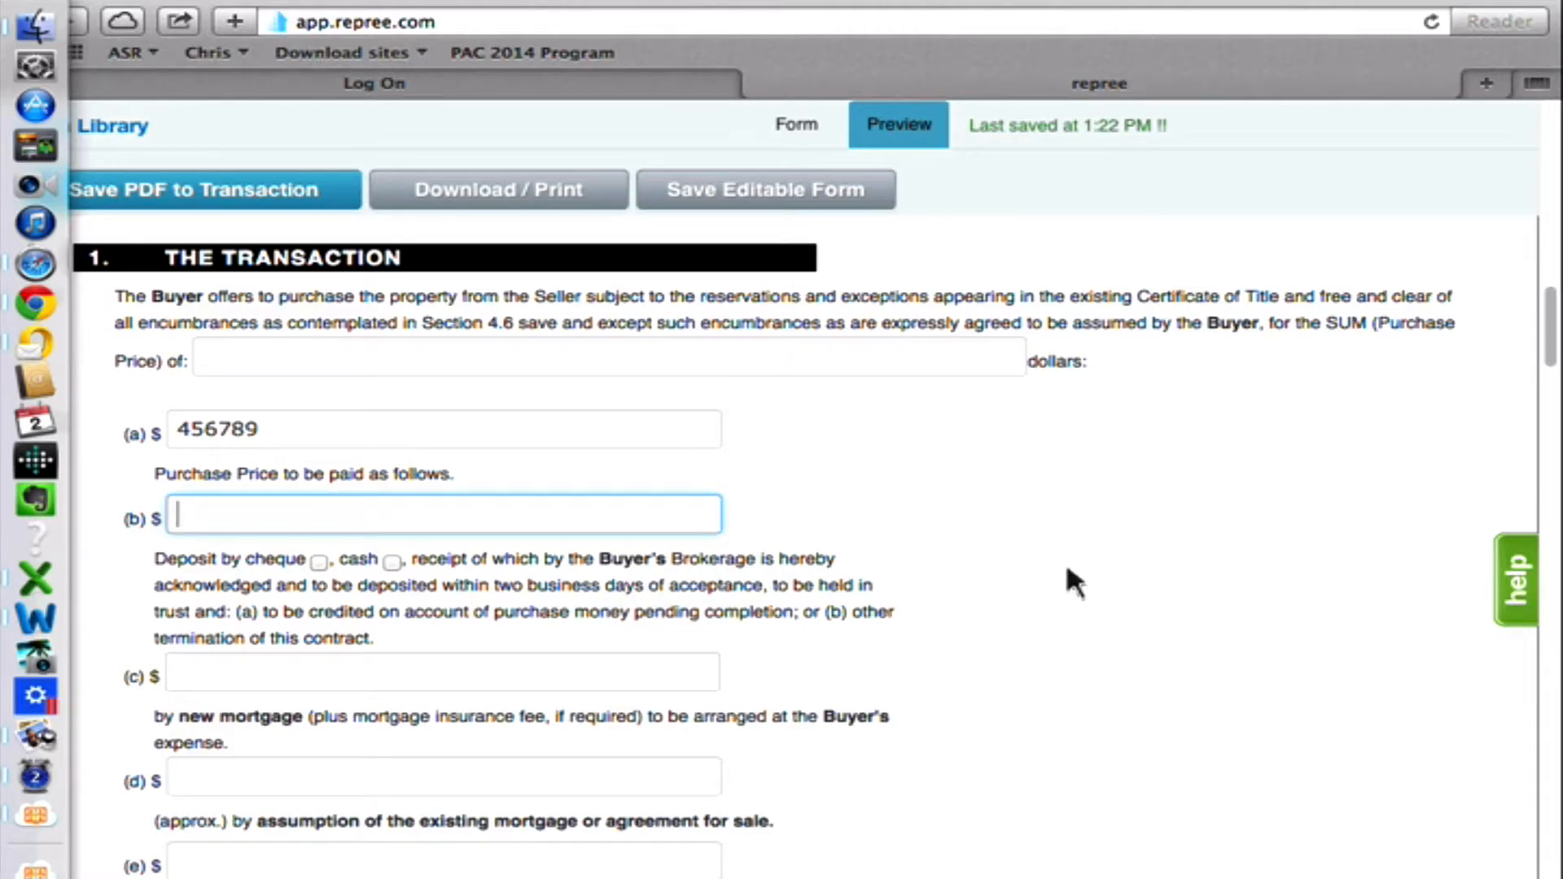
Review the contract preview from the party details through the transaction, closing and warranties sections.
{"action": "scroll", "coordinate": [1037, 543], "scroll_direction": "down", "scroll_amount": 3}
{"action": "scroll", "coordinate": [1037, 554], "scroll_direction": "down", "scroll_amount": 4}
{"action": "scroll", "coordinate": [1037, 554], "scroll_direction": "up", "scroll_amount": 12}
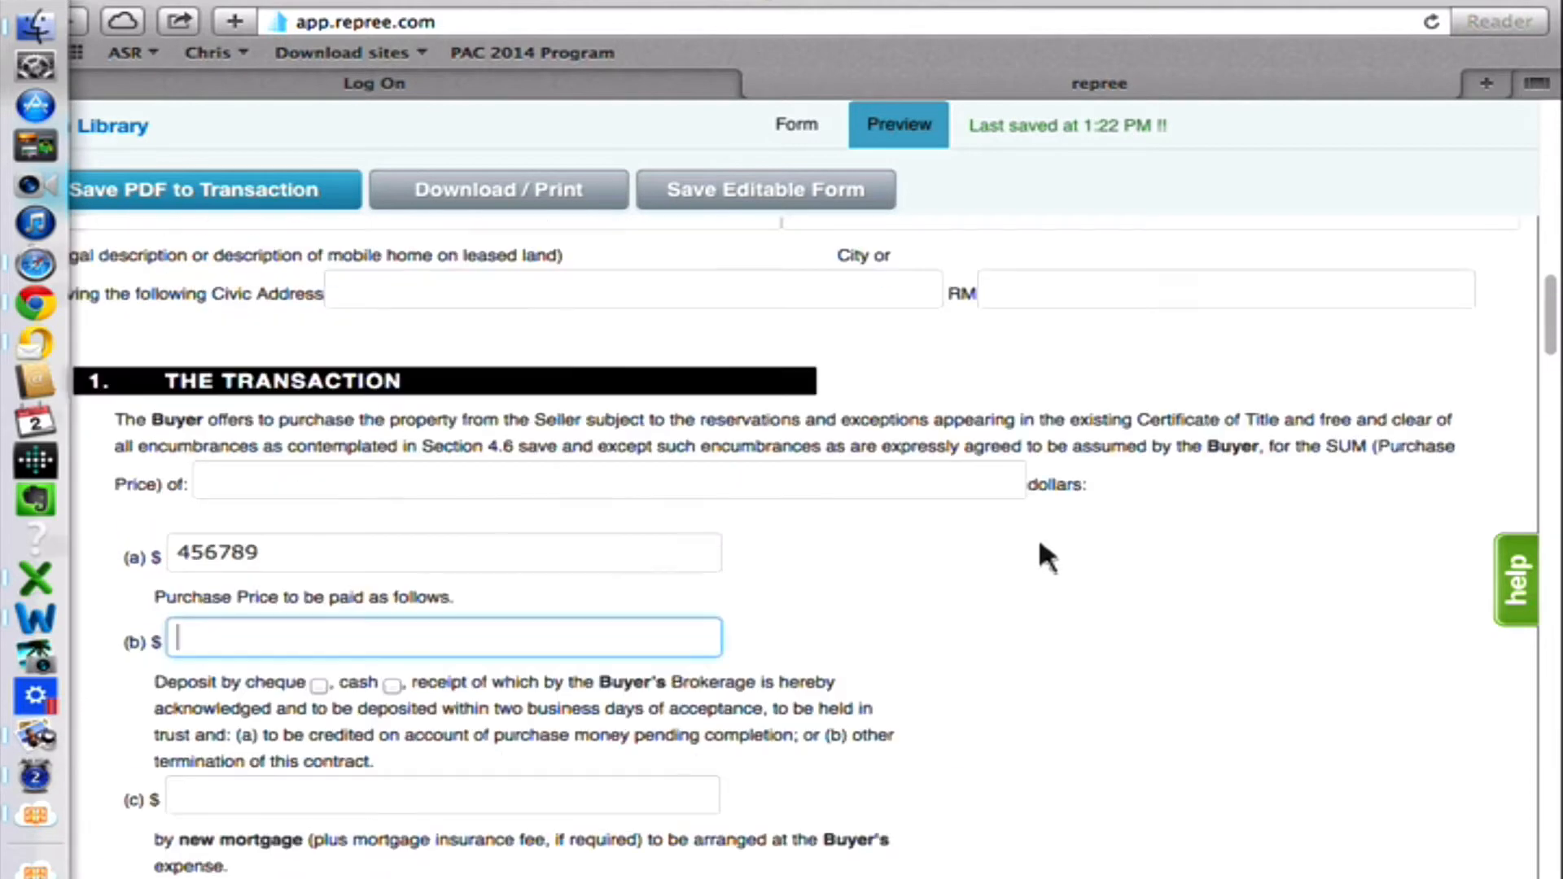
{"action": "scroll", "coordinate": [1038, 536], "scroll_direction": "up", "scroll_amount": 7}
{"action": "scroll", "coordinate": [1035, 528], "scroll_direction": "down", "scroll_amount": 15}
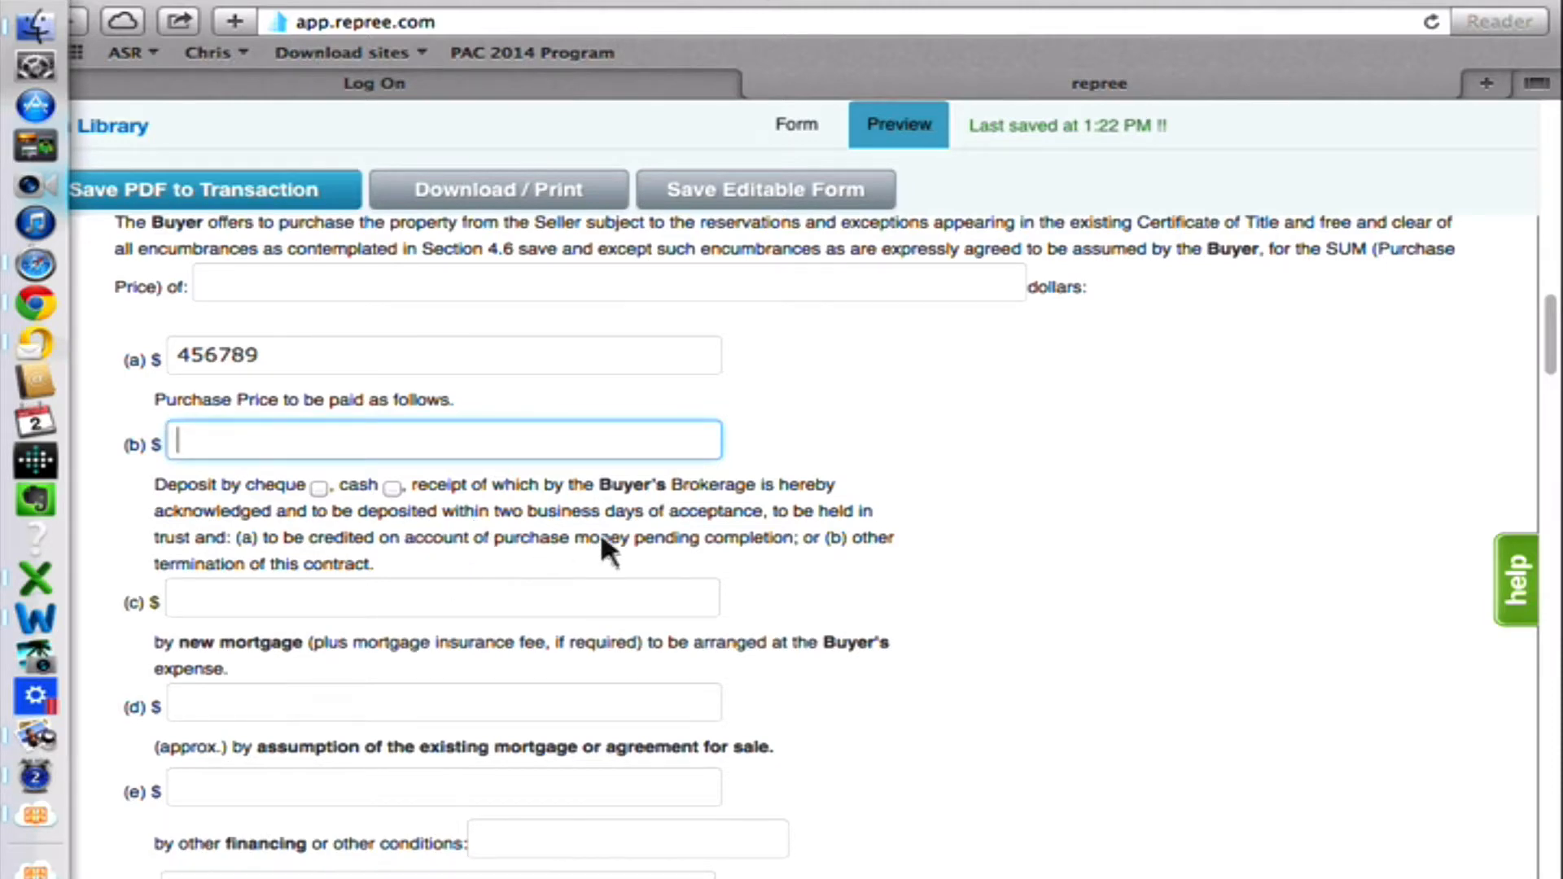
{"action": "scroll", "coordinate": [529, 488], "scroll_direction": "down", "scroll_amount": 3}
{"action": "scroll", "coordinate": [523, 474], "scroll_direction": "up", "scroll_amount": 10}
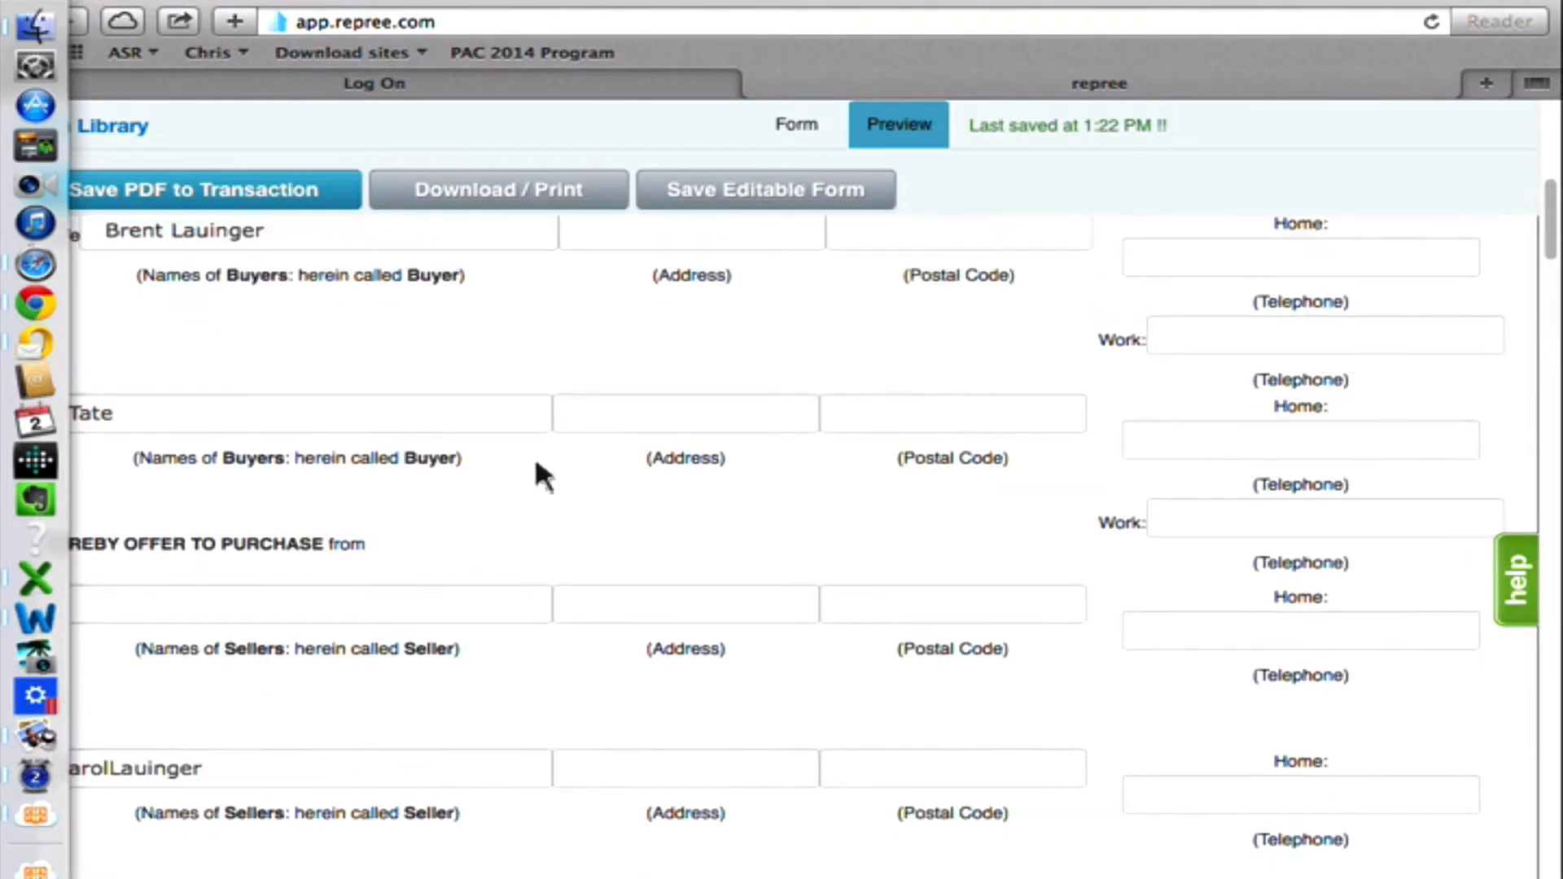
{"action": "scroll", "coordinate": [569, 488], "scroll_direction": "up", "scroll_amount": 5}
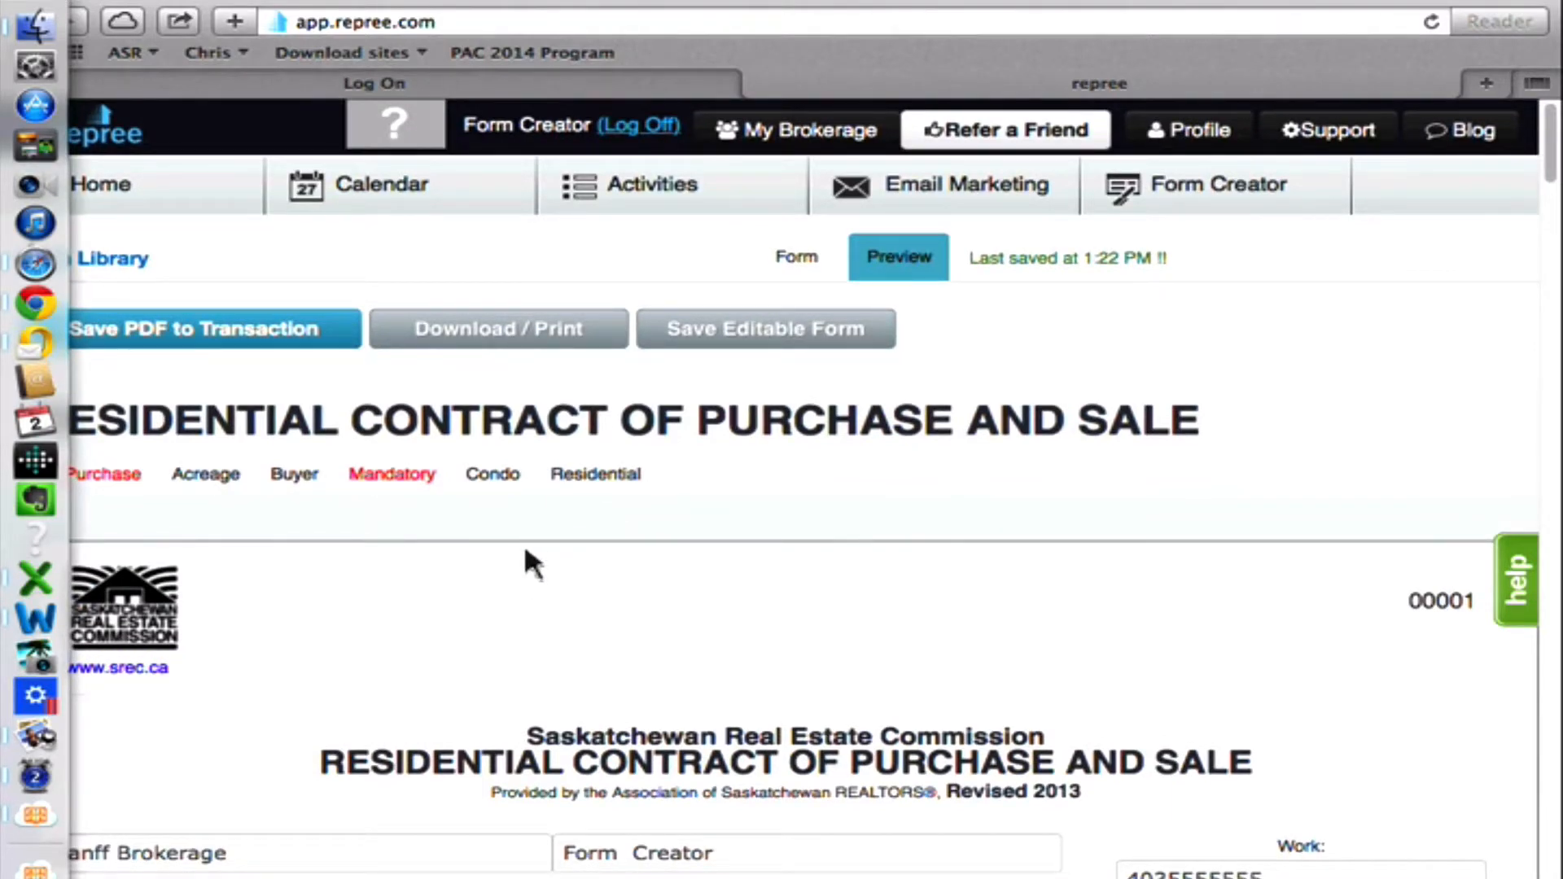
{"action": "scroll", "coordinate": [509, 544], "scroll_direction": "down", "scroll_amount": 10}
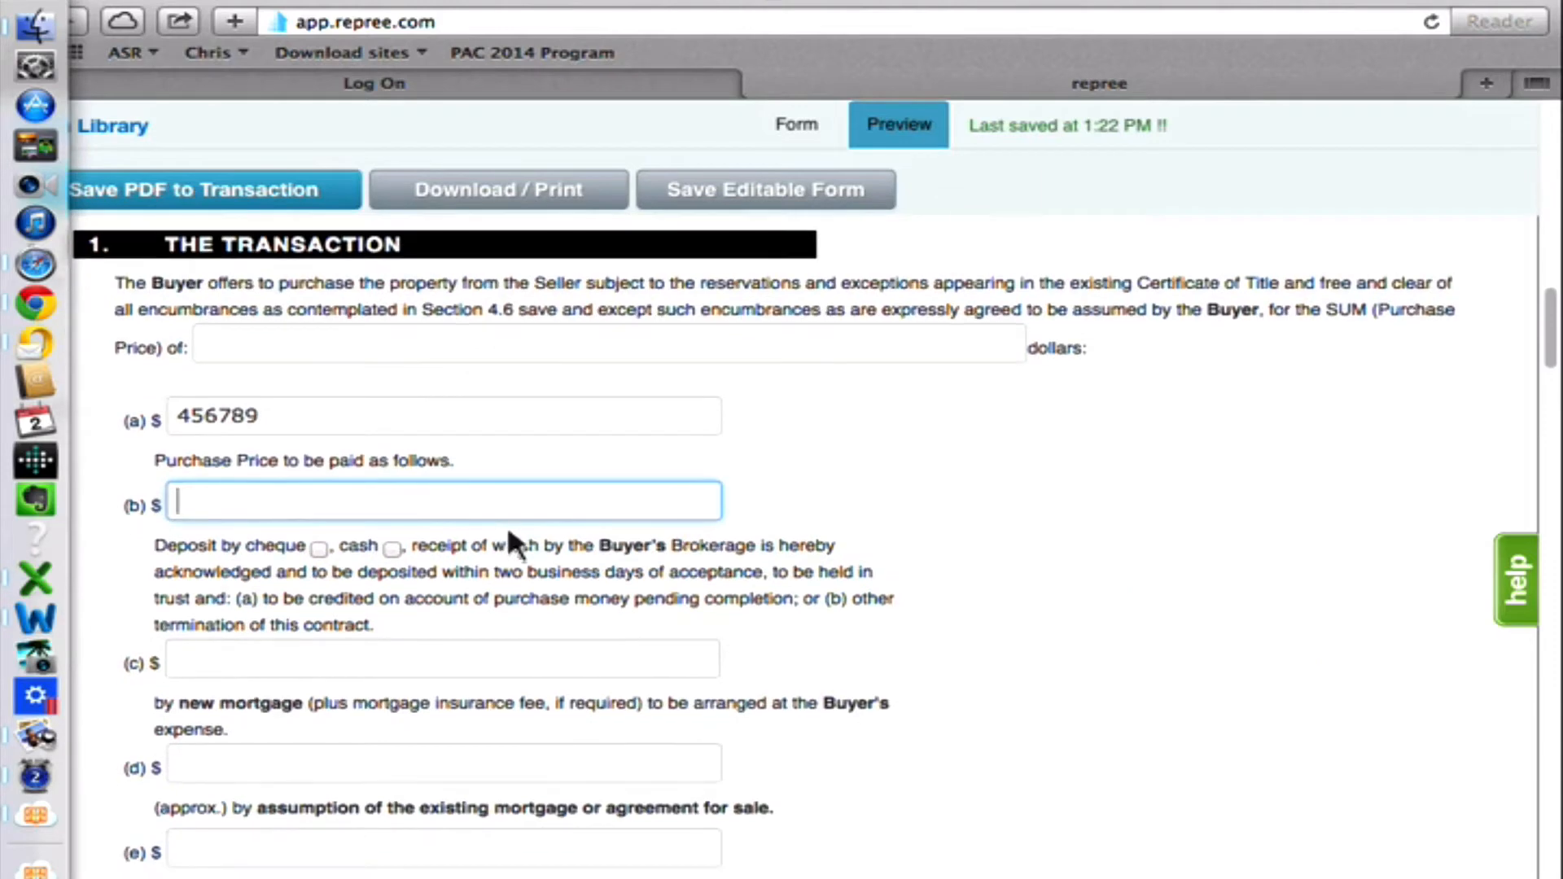
{"action": "left_click", "coordinate": [875, 498]}
{"action": "scroll", "coordinate": [854, 531], "scroll_direction": "down", "scroll_amount": 15}
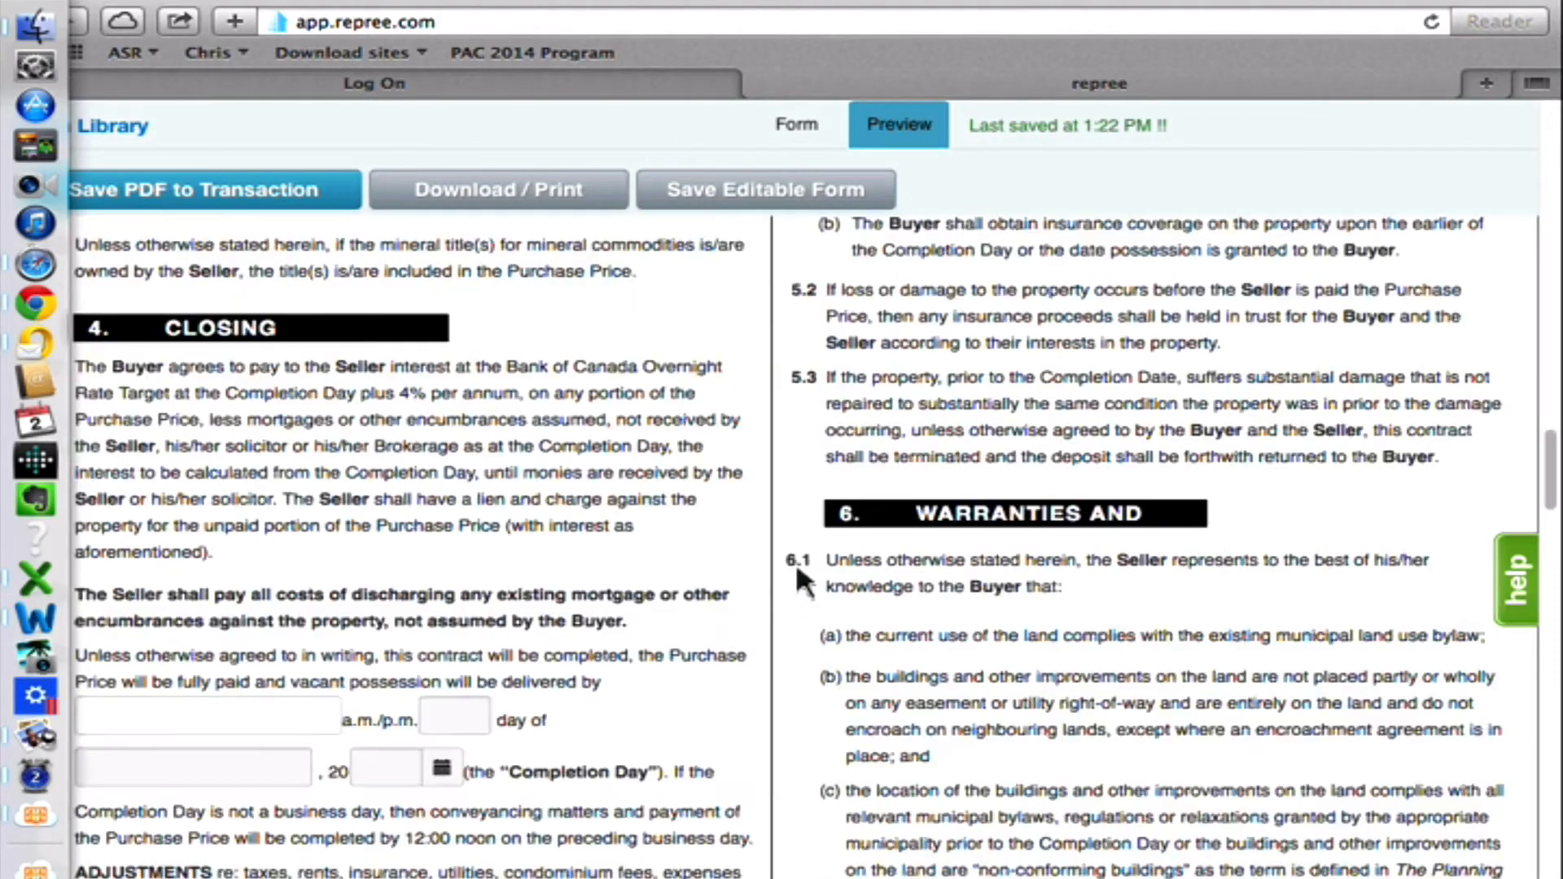
{"action": "scroll", "coordinate": [700, 562], "scroll_direction": "up", "scroll_amount": 20}
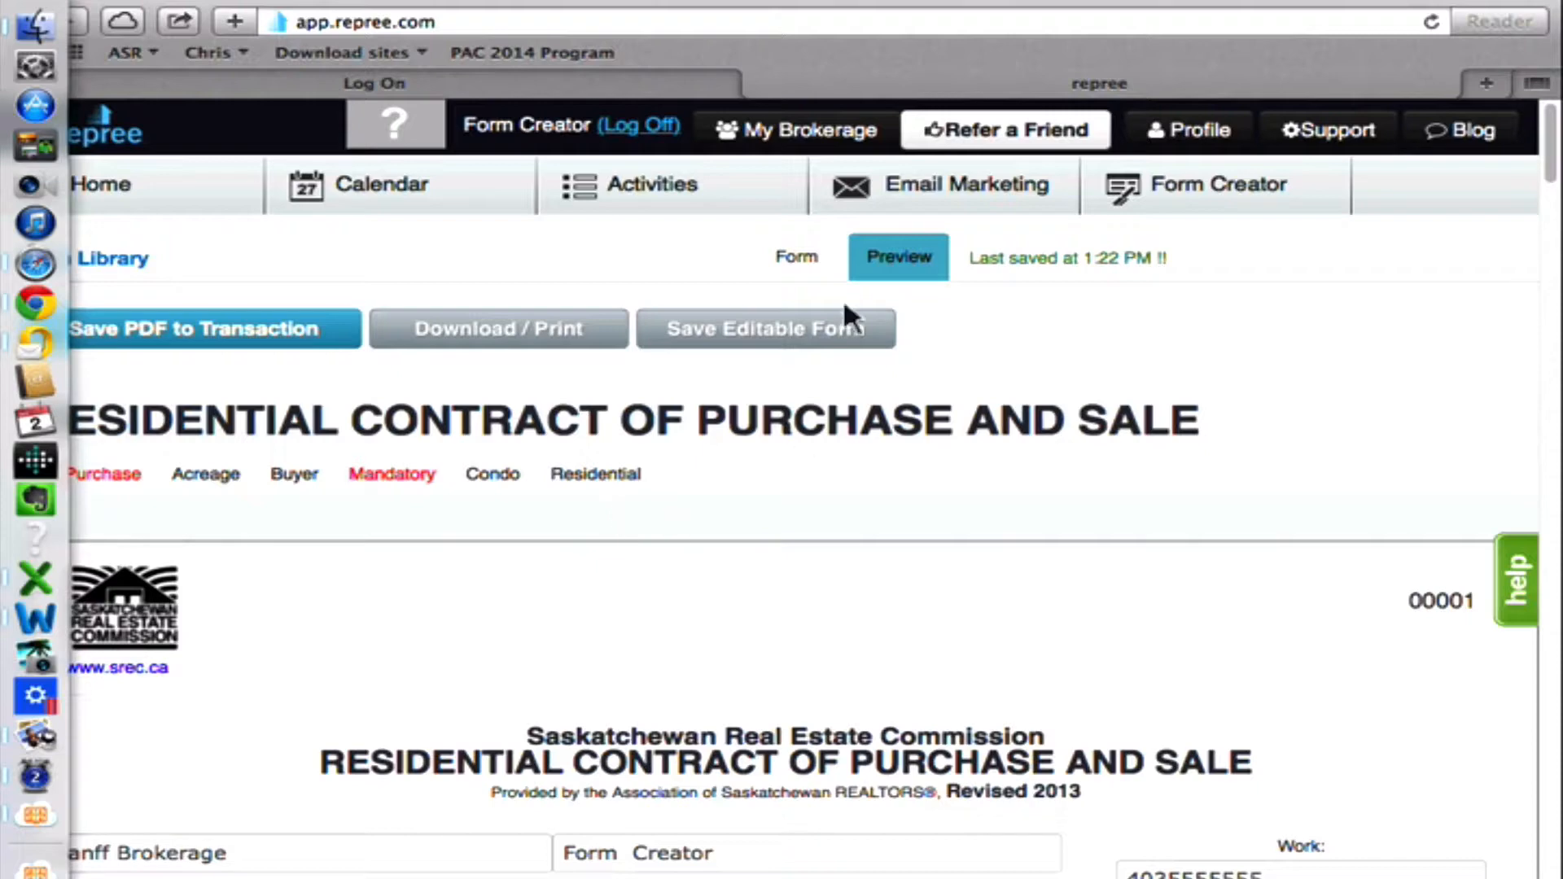
{"action": "left_click", "coordinate": [786, 328]}
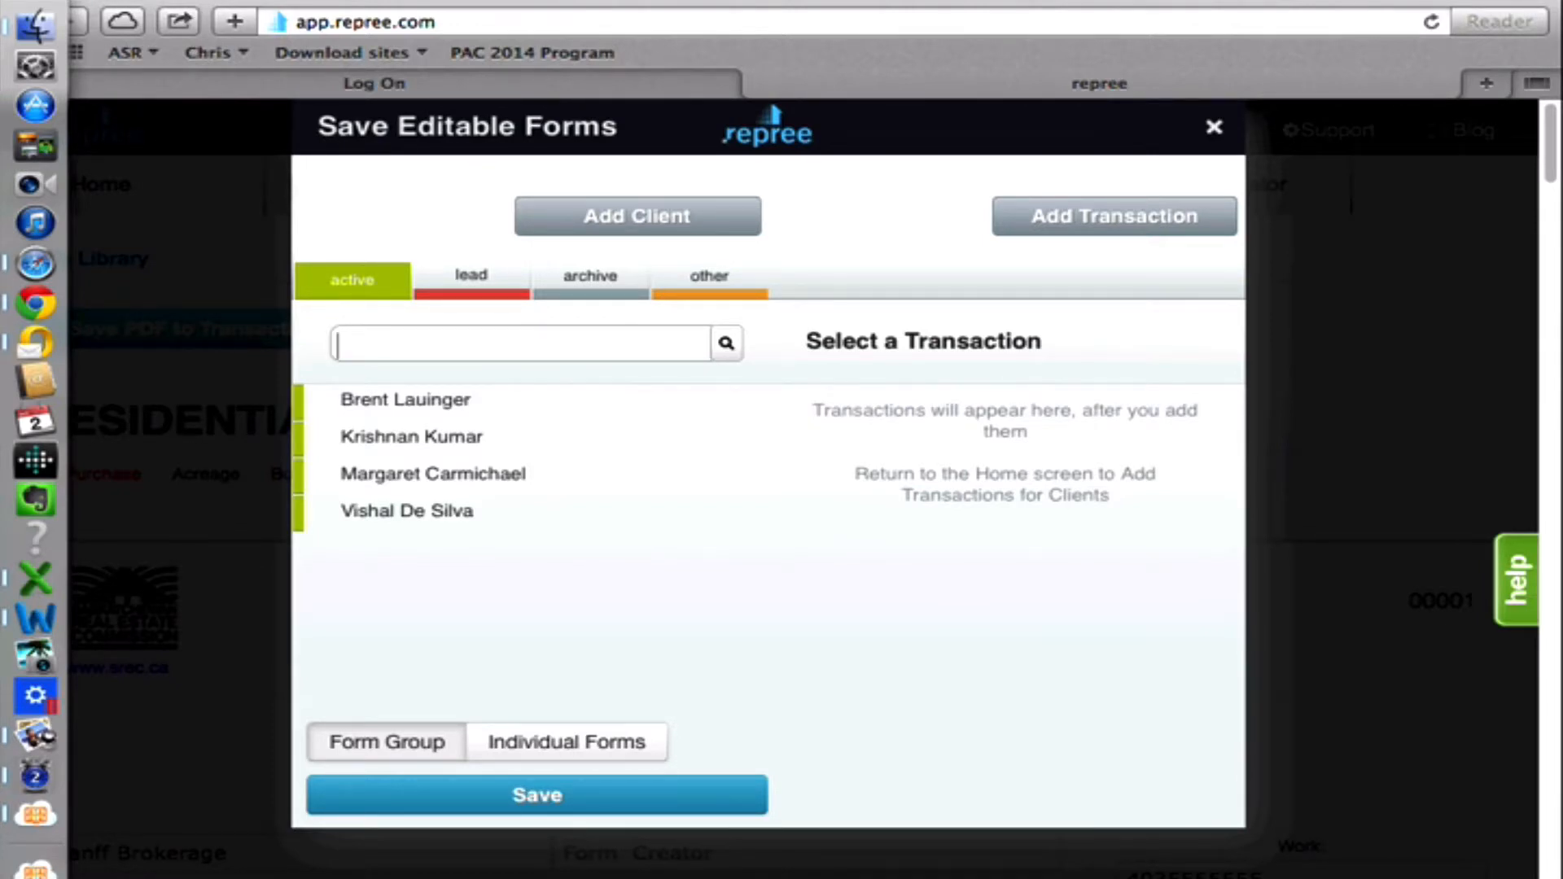
{"action": "left_click", "coordinate": [487, 399]}
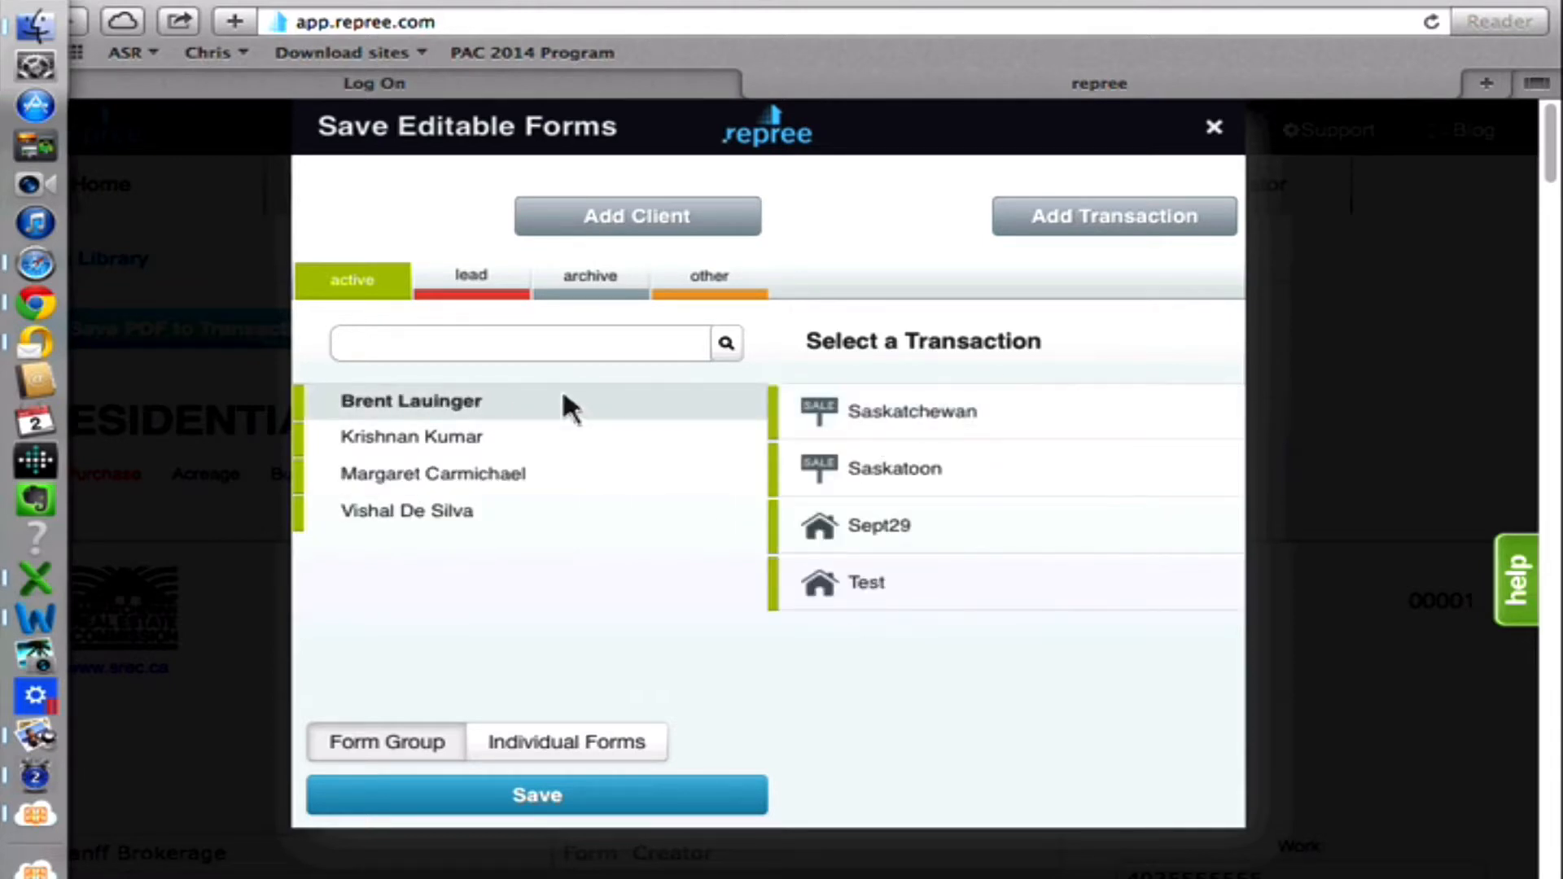
{"action": "left_click", "coordinate": [989, 480]}
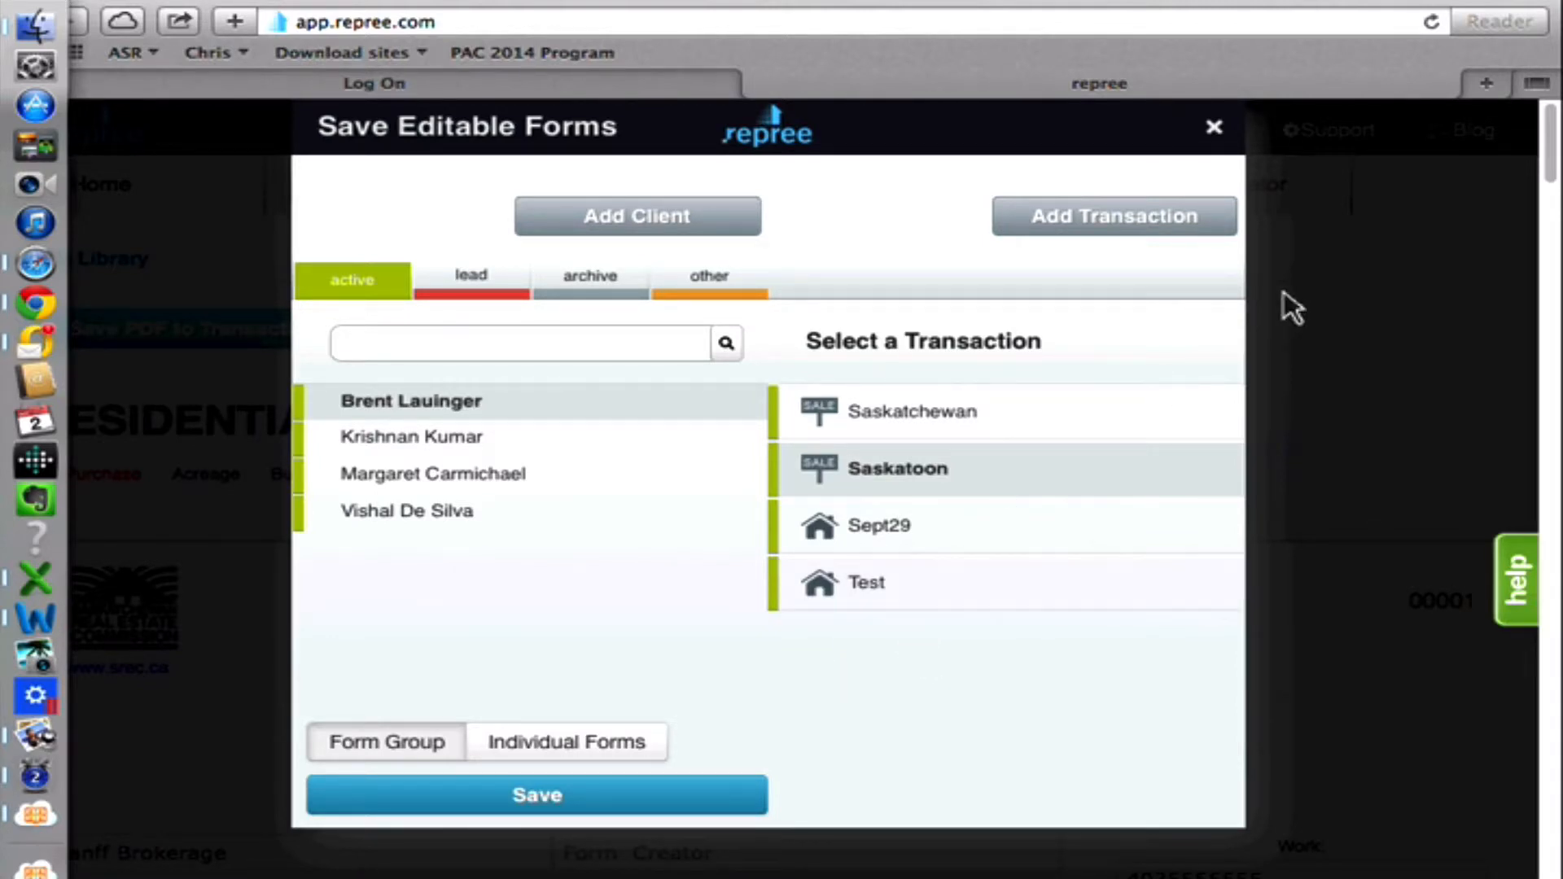
{"action": "left_click", "coordinate": [1219, 129]}
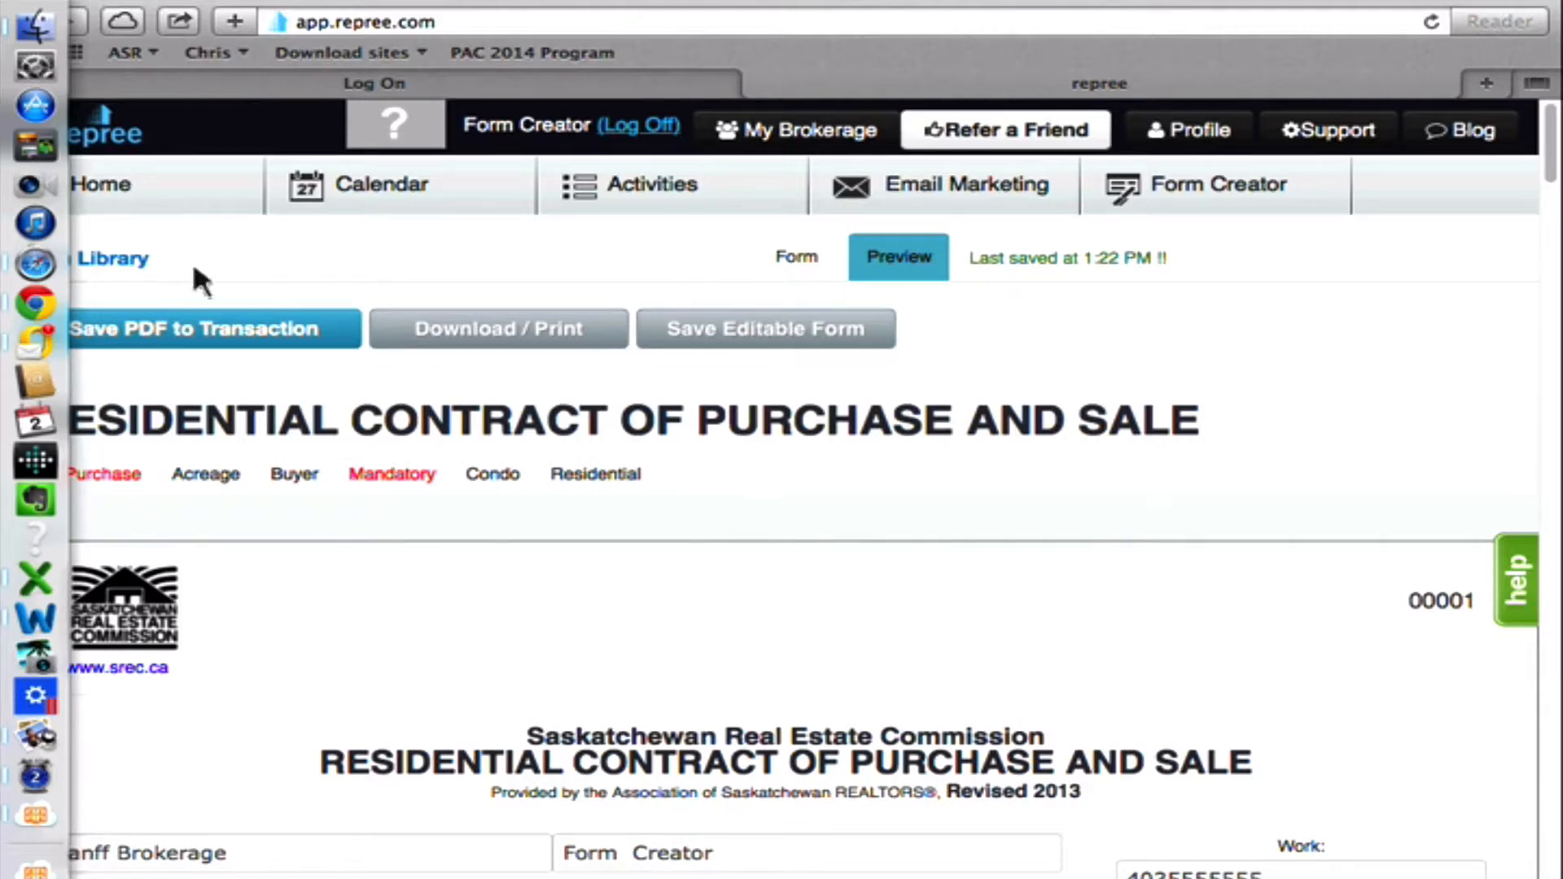
Save the PDFs of both the Residential Contract and the Notice to Remove Condition(s) to the client's Saskatoon transaction.
{"action": "left_click", "coordinate": [198, 336]}
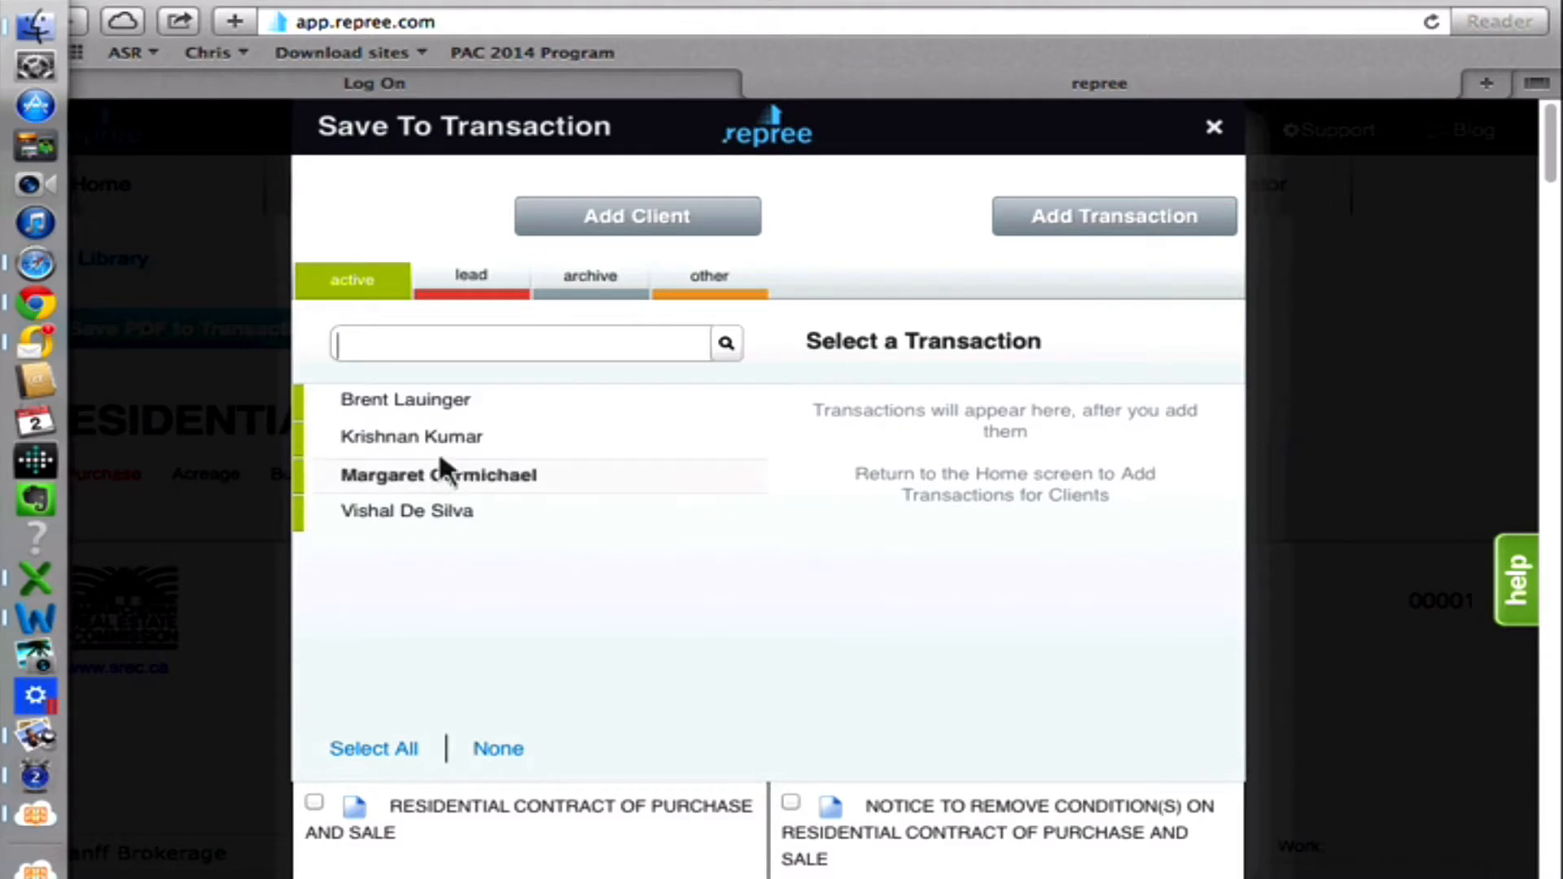
{"action": "left_click", "coordinate": [460, 404]}
{"action": "left_click", "coordinate": [988, 463]}
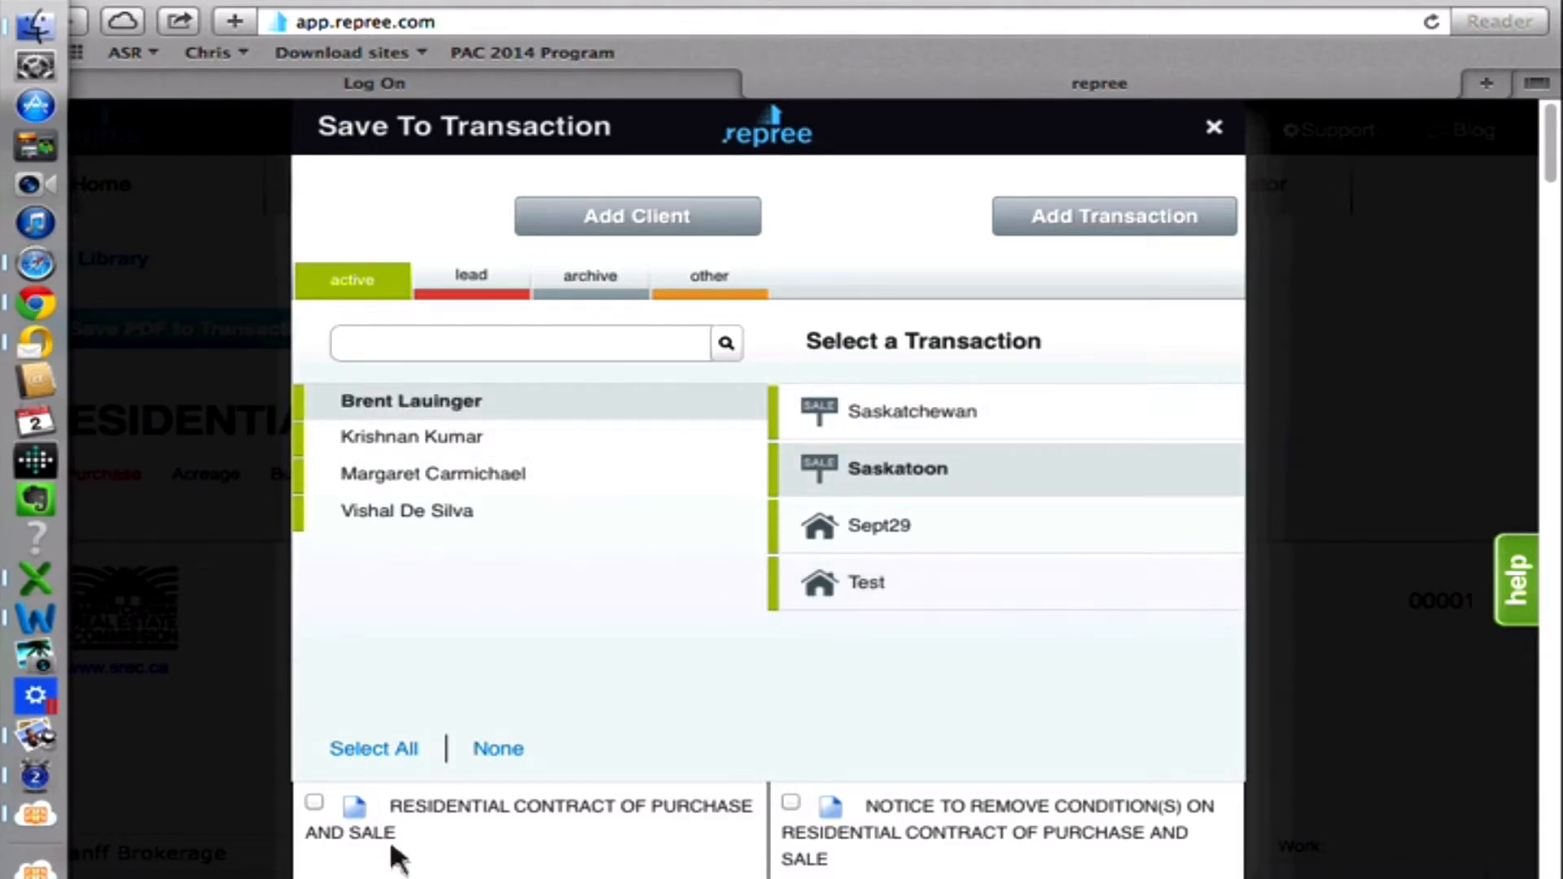
{"action": "left_click", "coordinate": [396, 753]}
{"action": "left_click", "coordinate": [740, 876]}
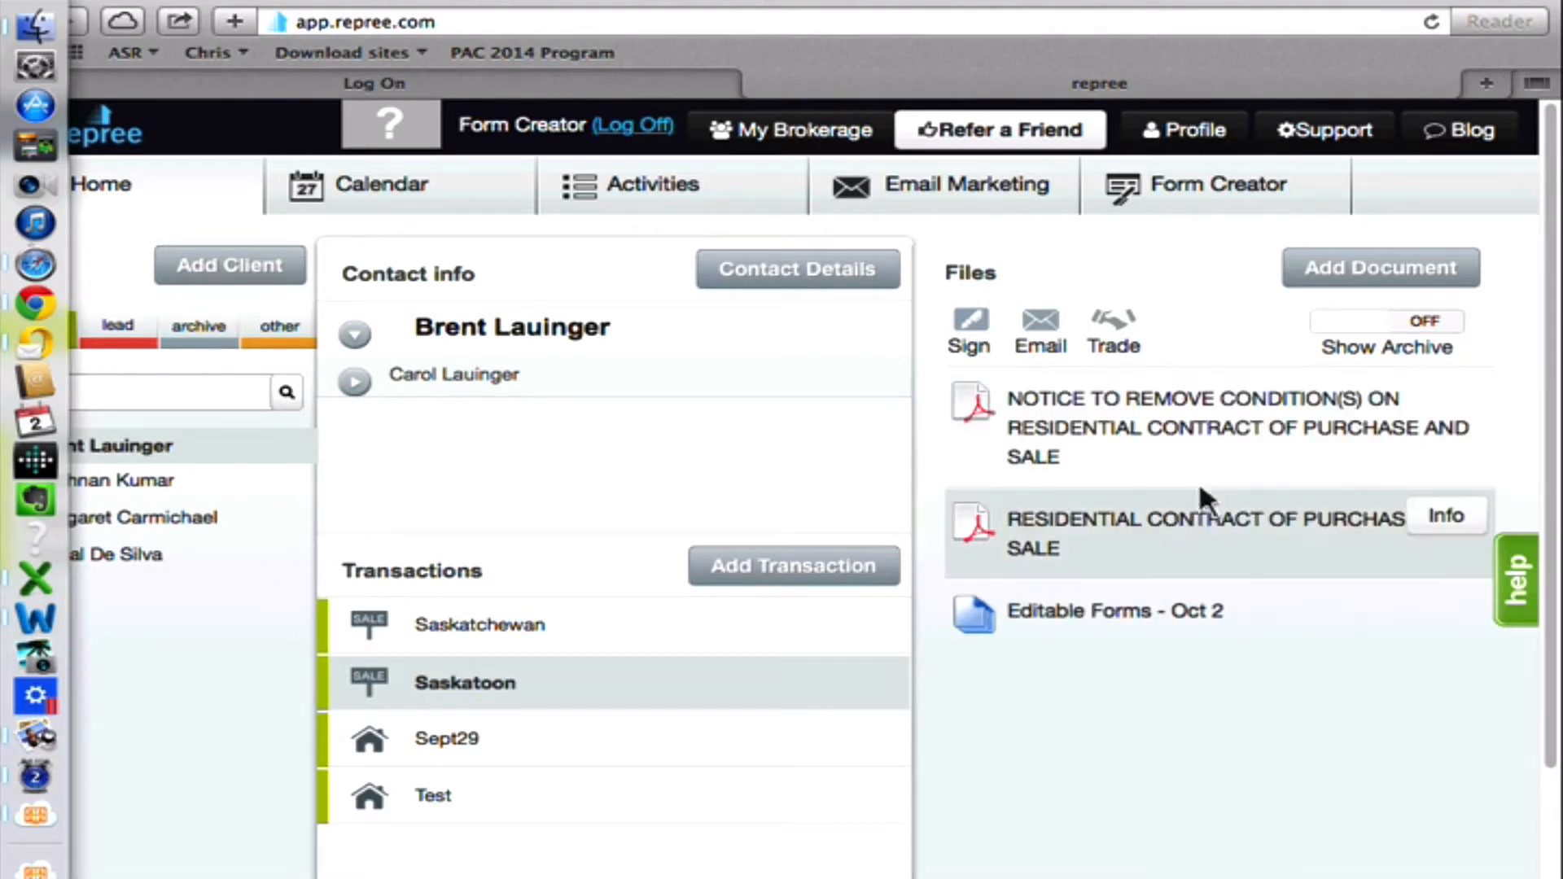
Open Editable Forms - Oct 2 from the Saskatoon transaction's files to check its forms, and return to the client overview.
{"action": "left_click", "coordinate": [1152, 544]}
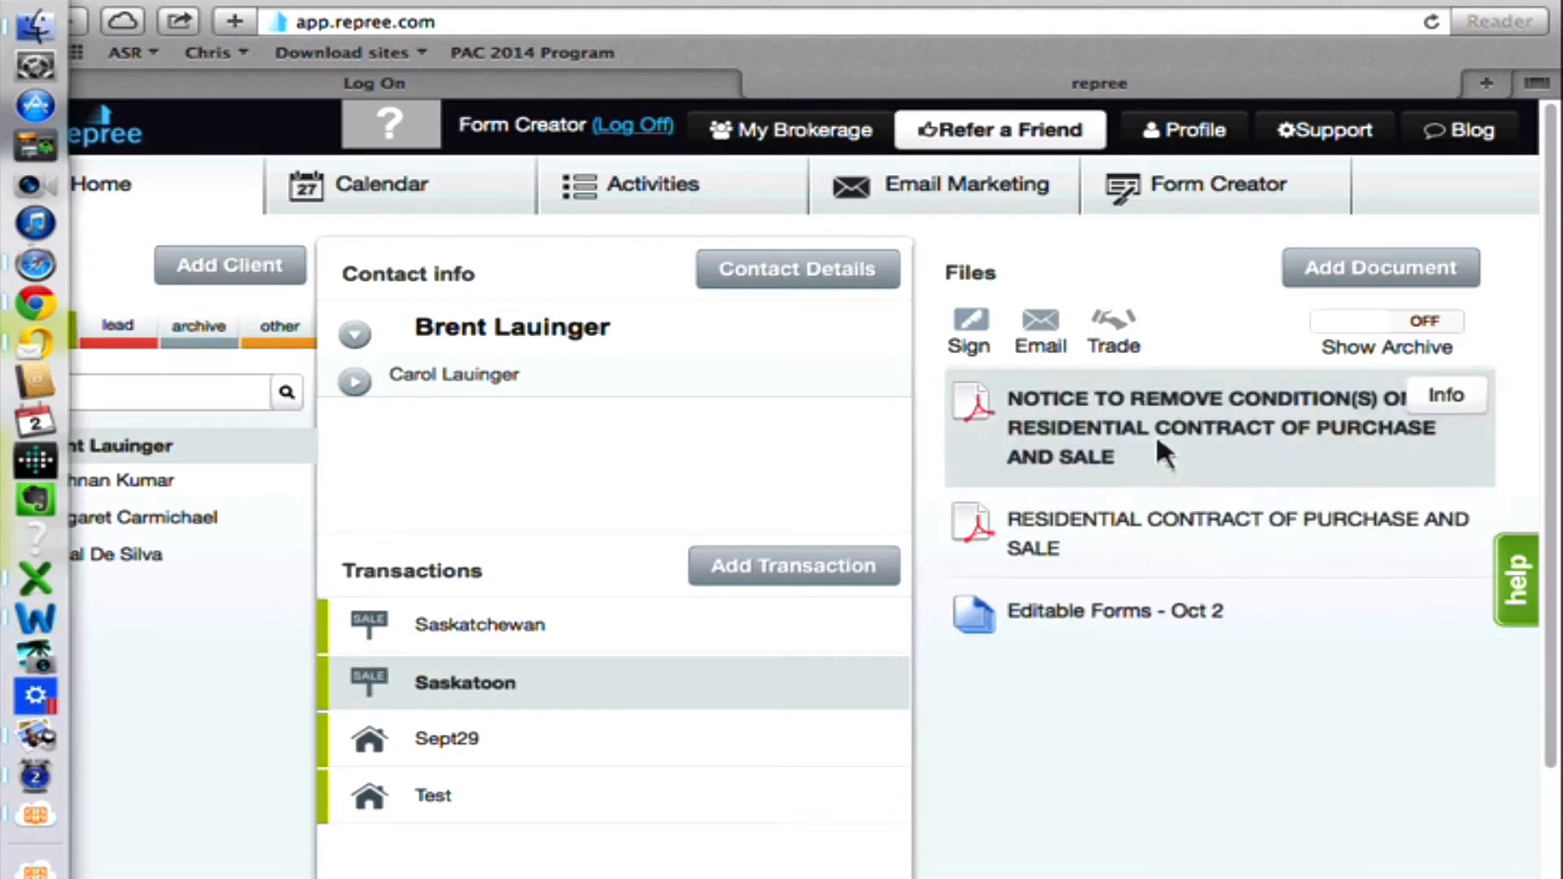
{"action": "left_click", "coordinate": [1014, 620]}
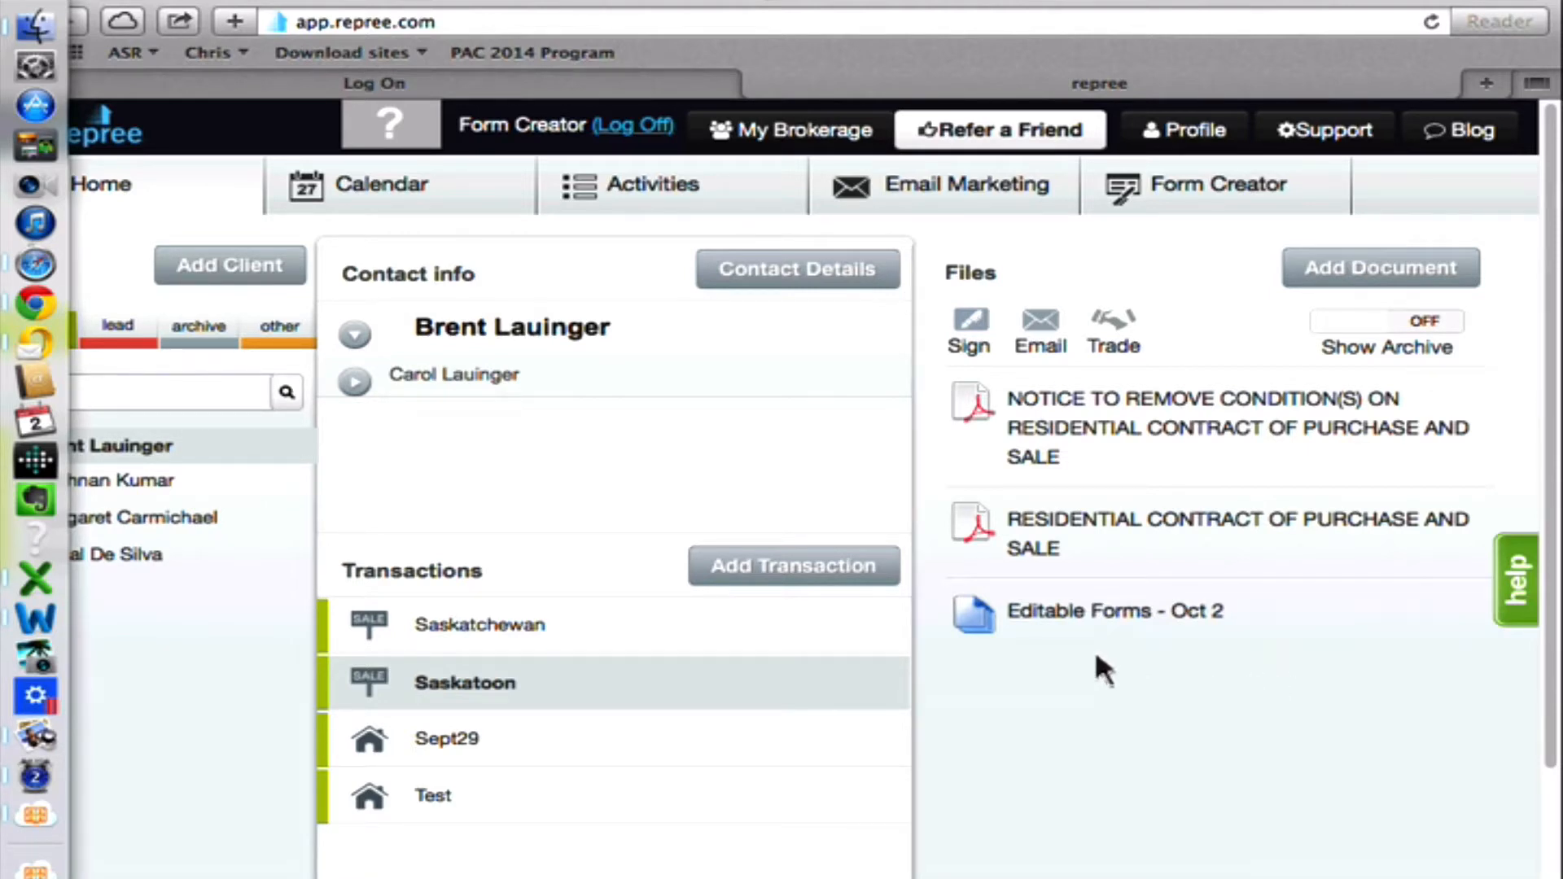
{"action": "left_click", "coordinate": [1068, 608]}
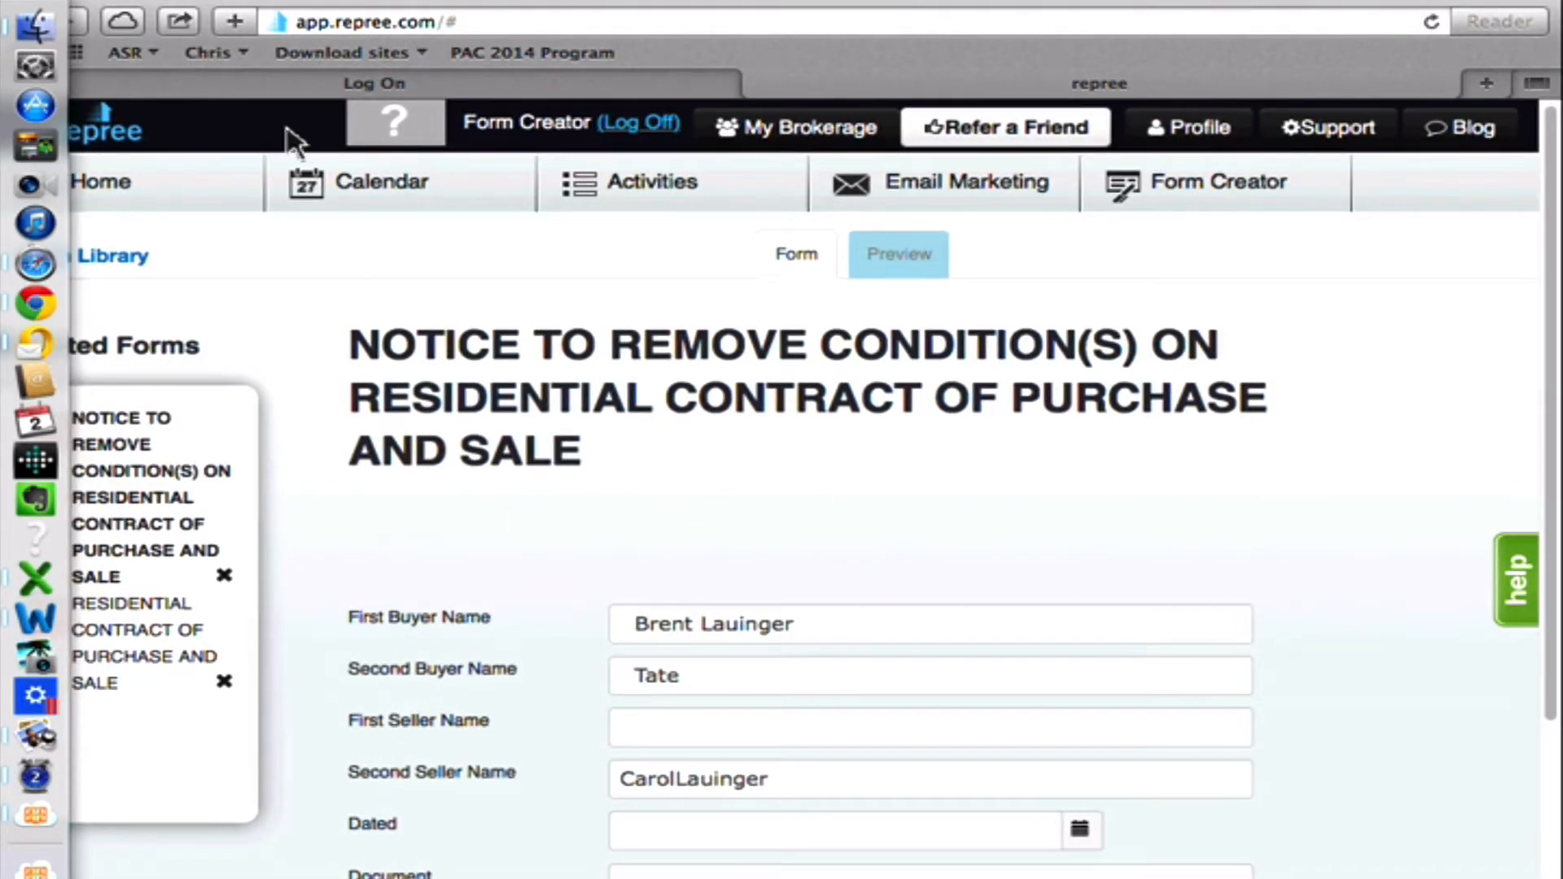
{"action": "left_click", "coordinate": [106, 182]}
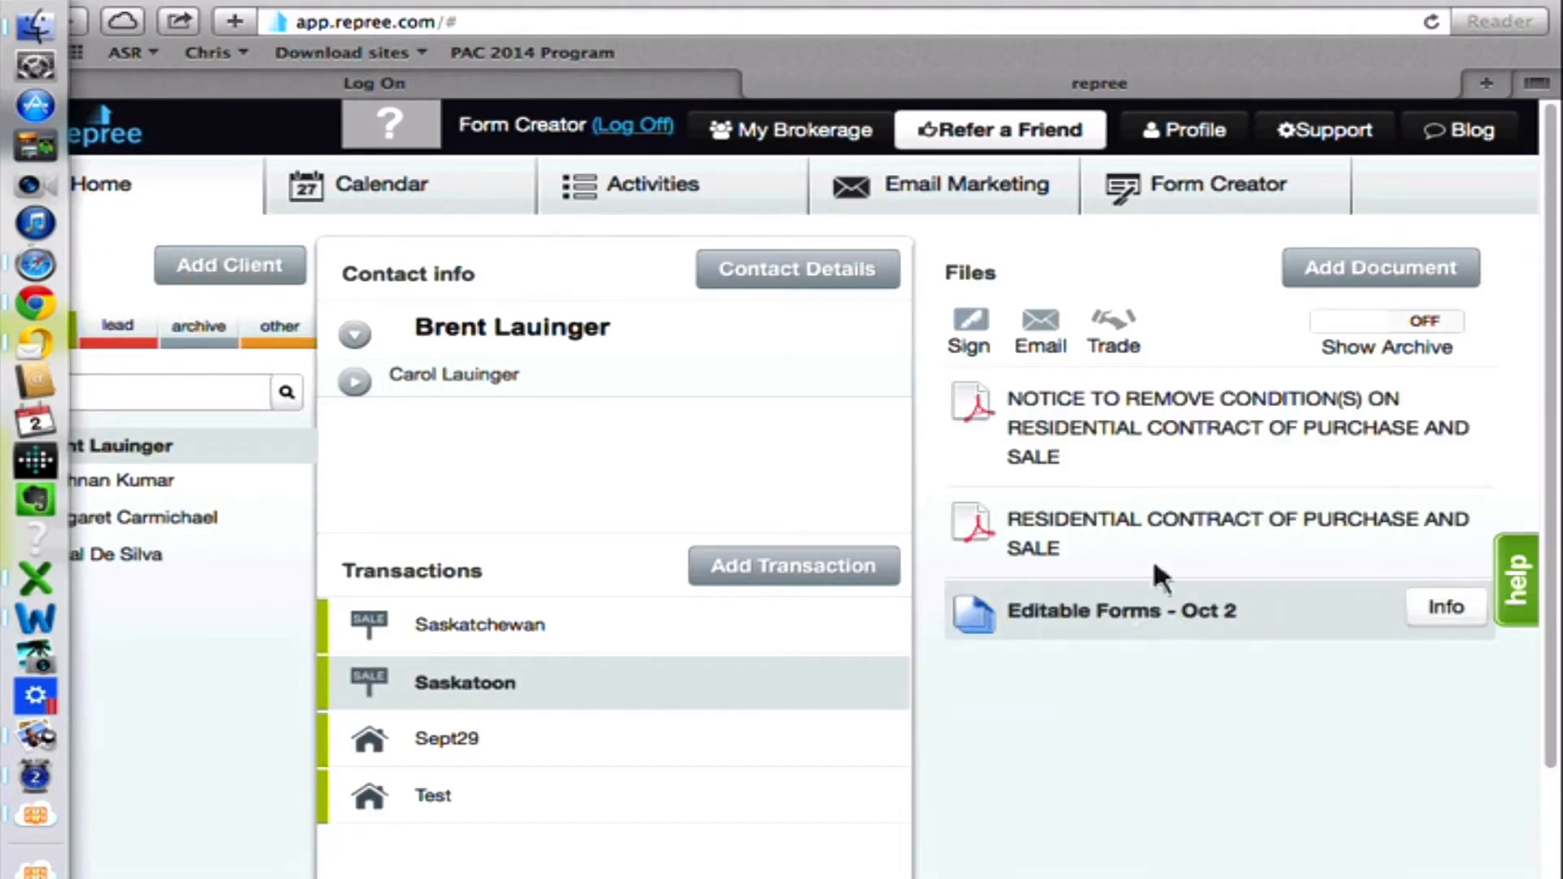
Open the saved Residential Contract of Purchase and Sale PDF, look through its pages, and close it.
{"action": "left_click", "coordinate": [1127, 524]}
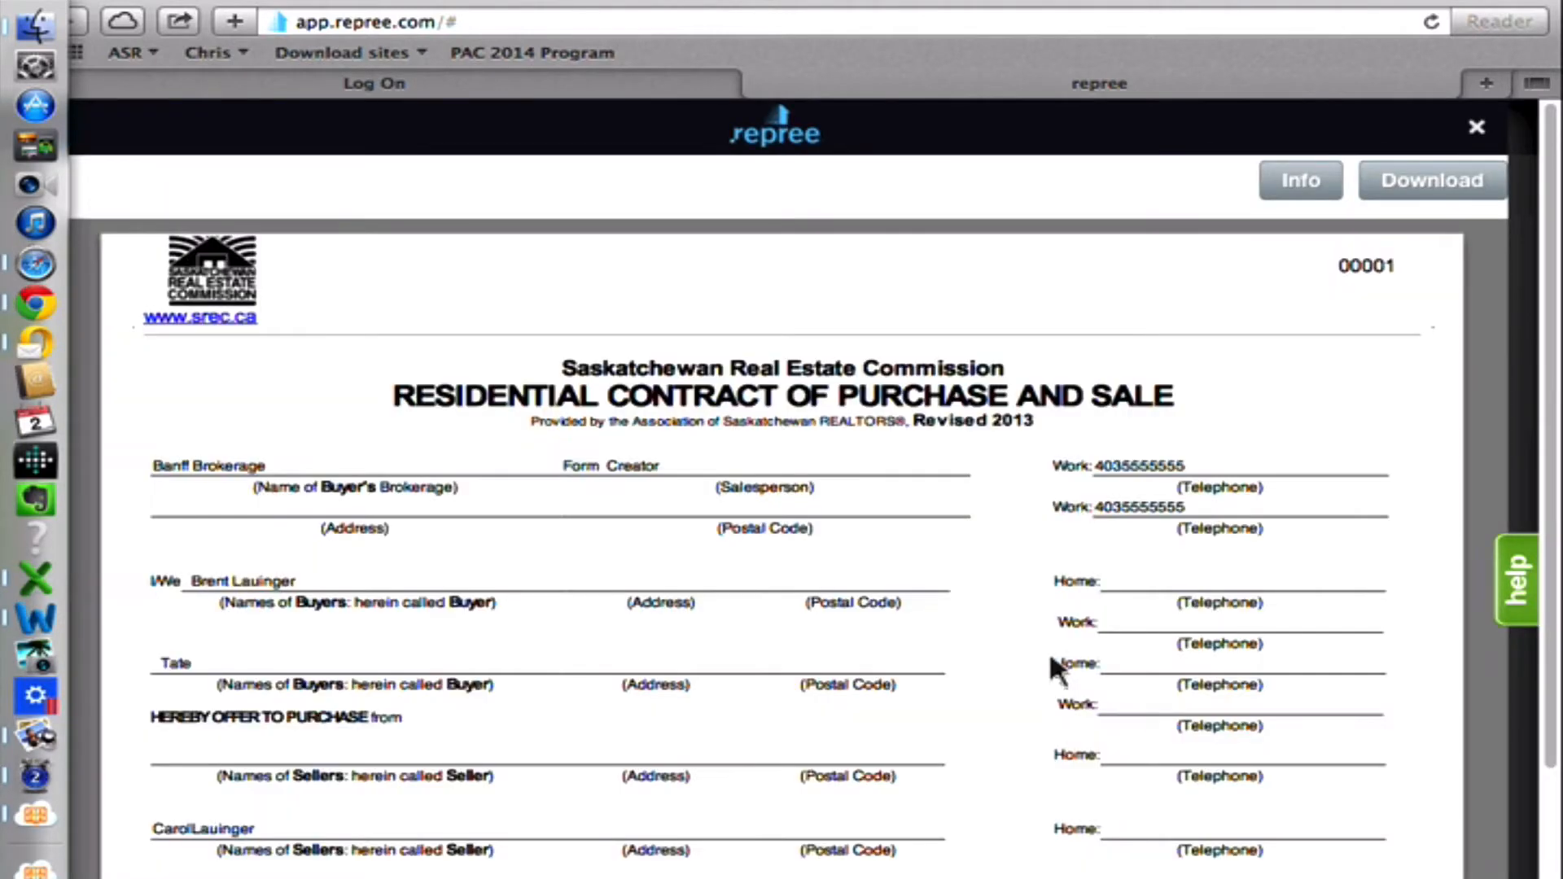
{"action": "scroll", "coordinate": [1104, 523], "scroll_direction": "down", "scroll_amount": 15}
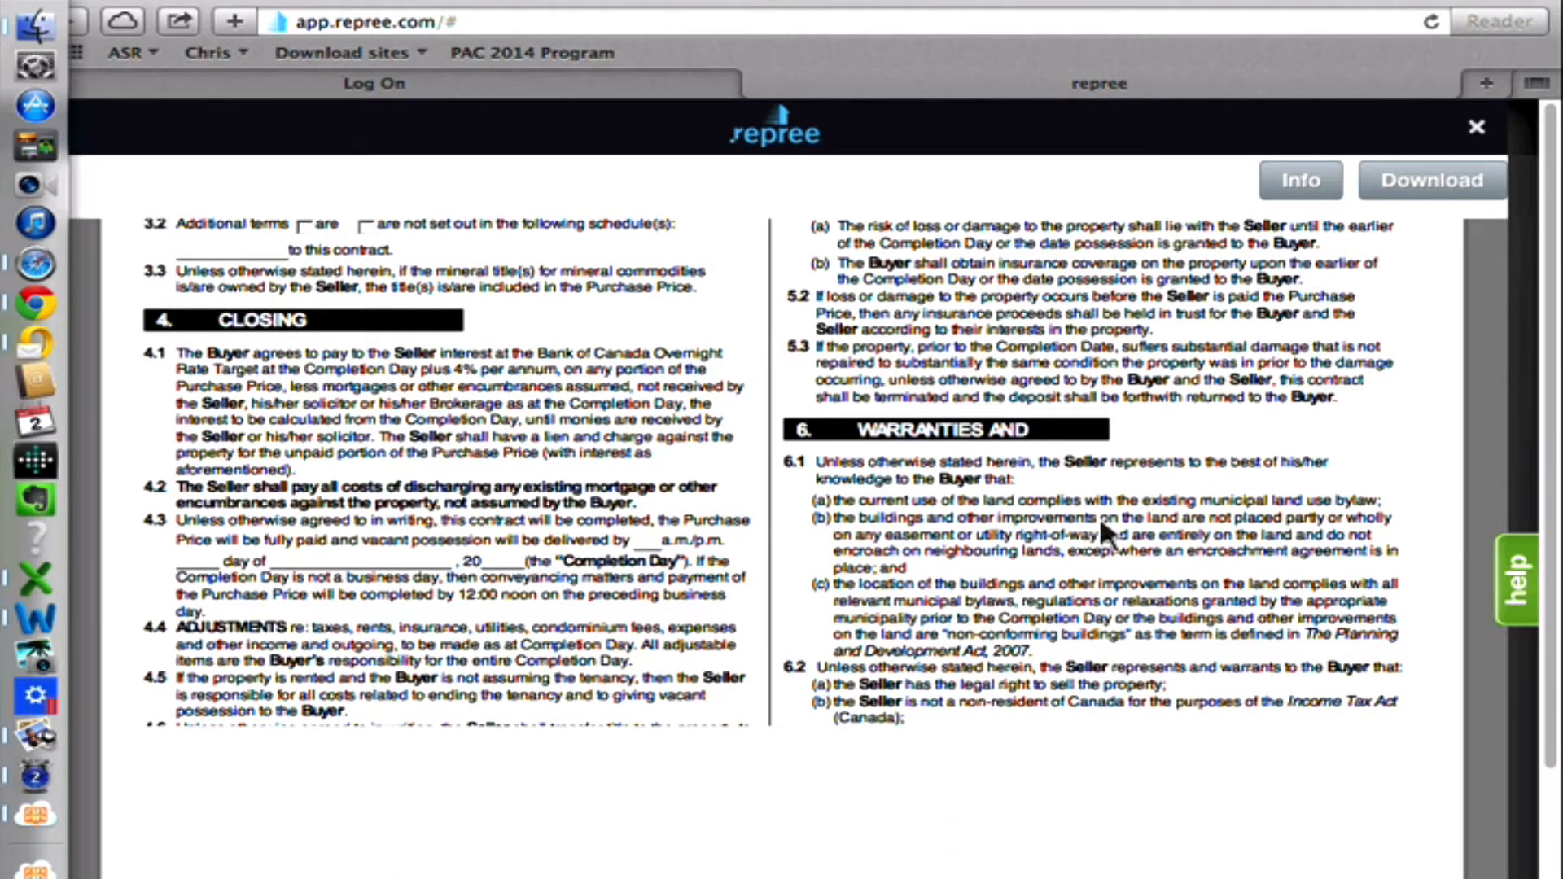
{"action": "scroll", "coordinate": [1101, 521], "scroll_direction": "up", "scroll_amount": 15}
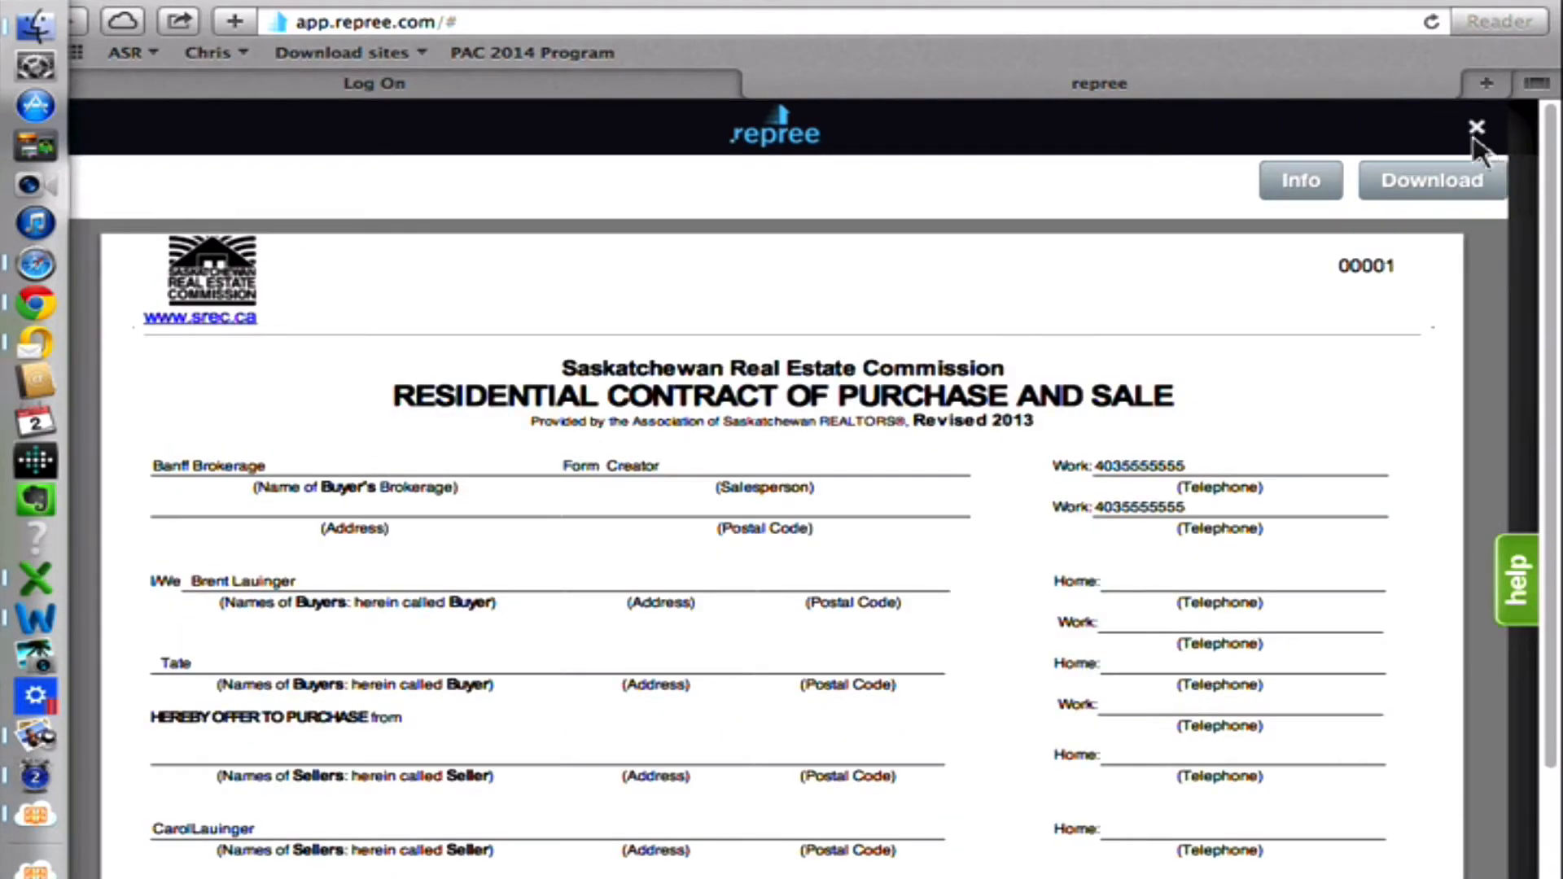
{"action": "left_click", "coordinate": [1477, 128]}
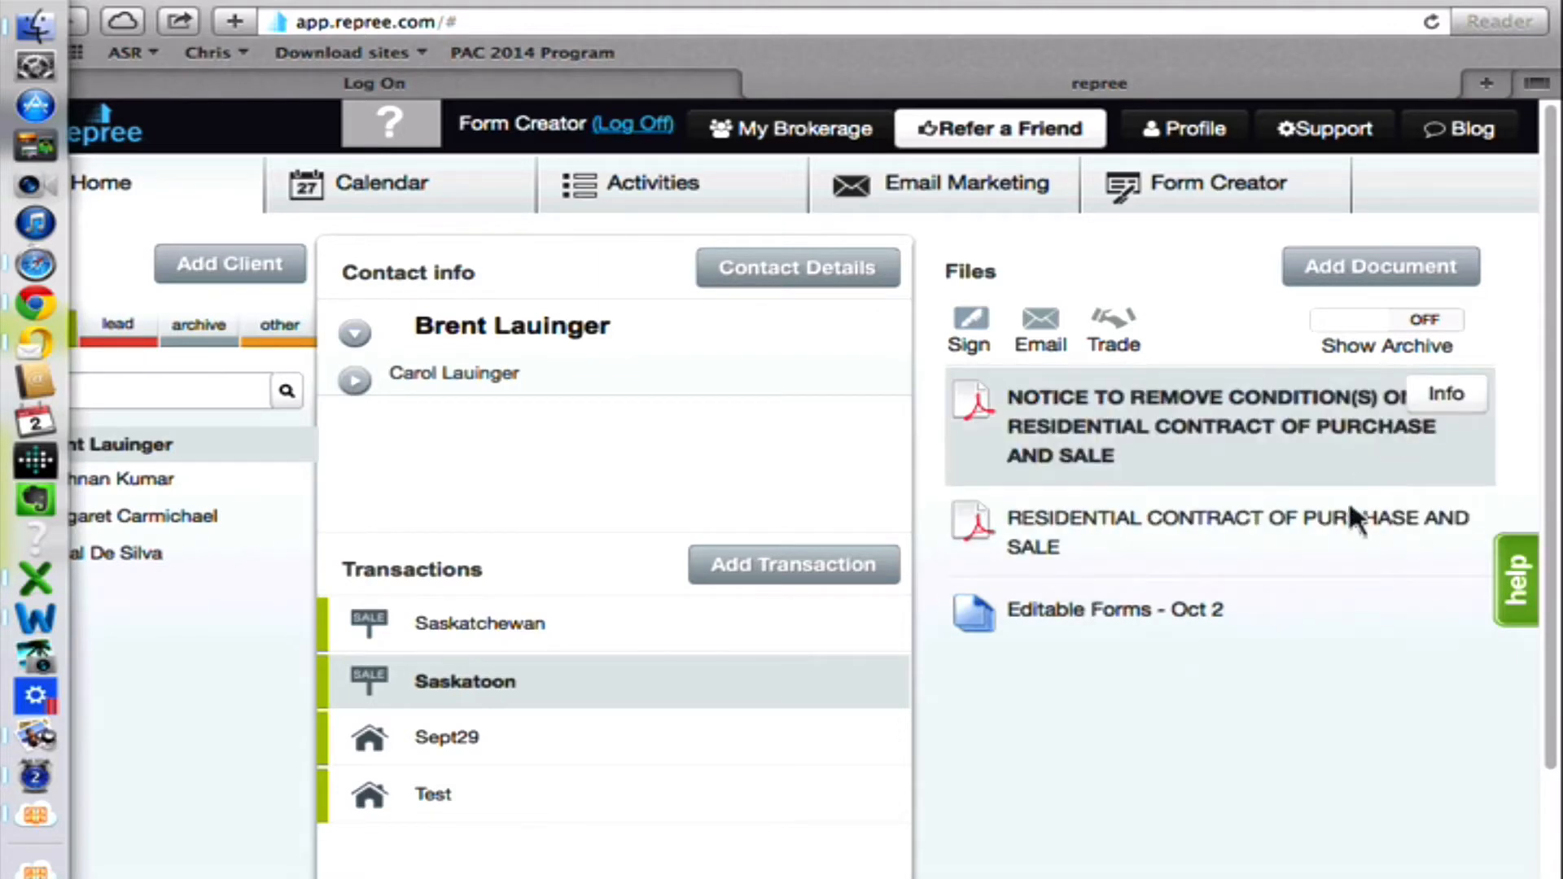
Archive the Residential Contract of Purchase and Sale PDF in the Saskatoon transaction and save its document info.
{"action": "left_click", "coordinate": [1463, 514]}
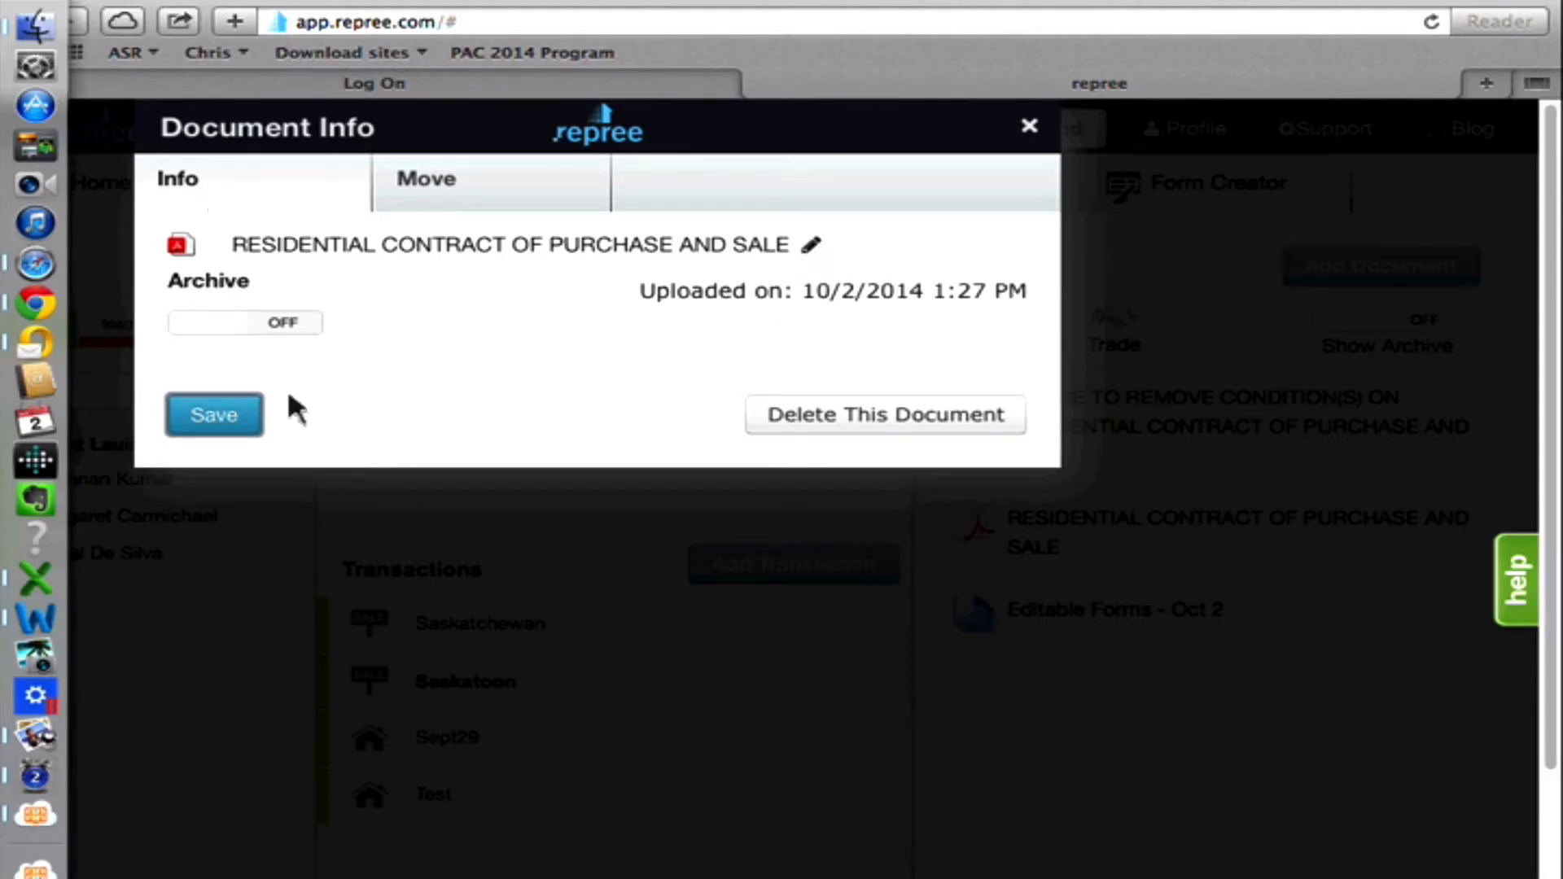
{"action": "left_click", "coordinate": [299, 324]}
{"action": "left_click", "coordinate": [242, 425]}
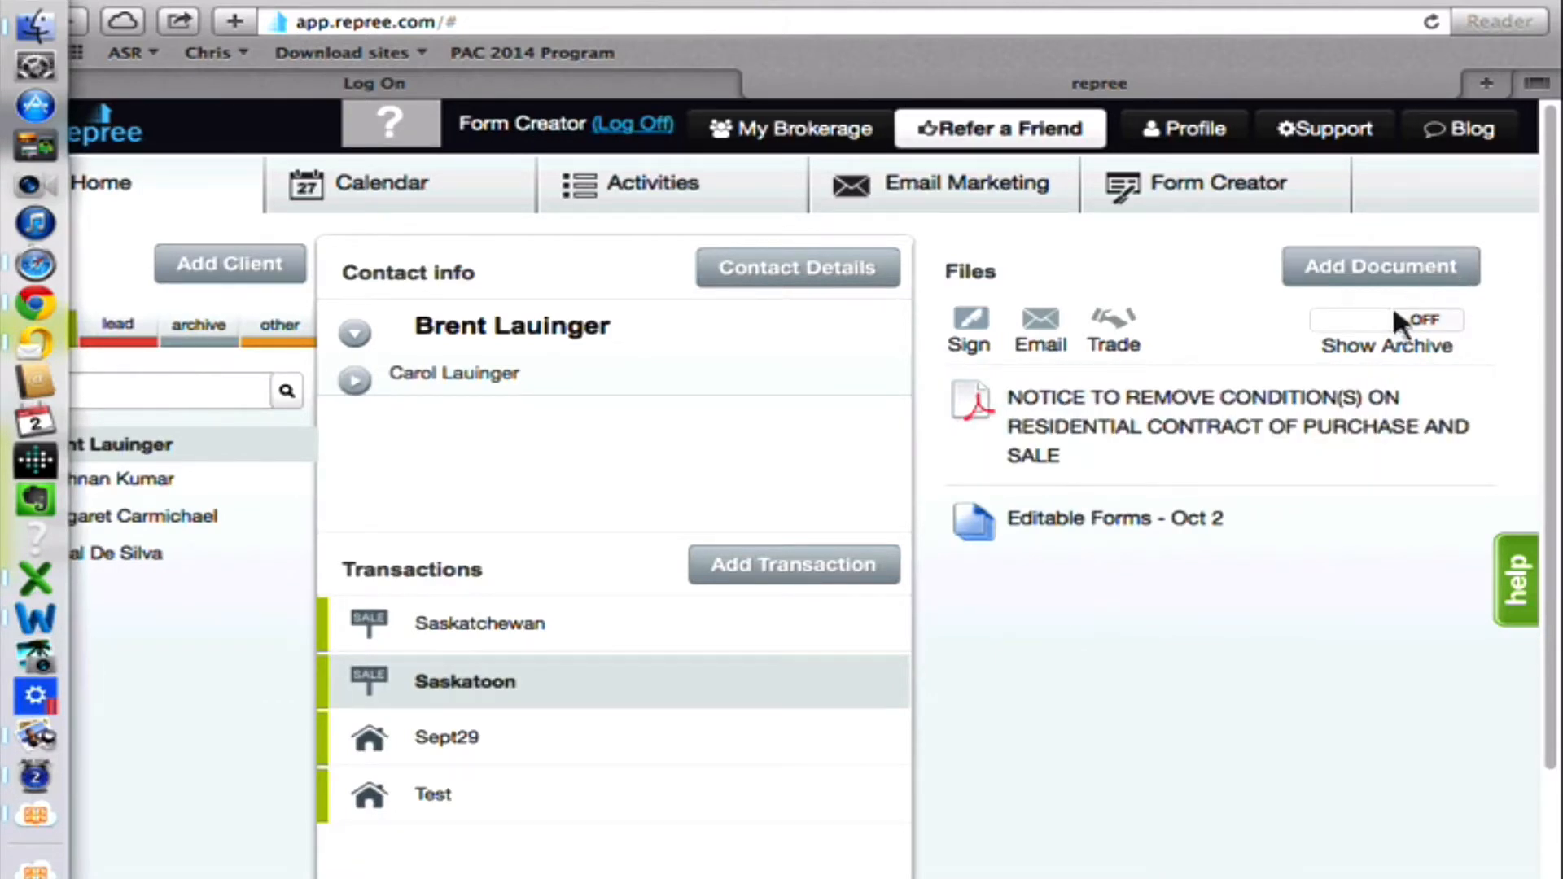
Show and hide the transaction's archived files, and look over the form for emailing documents without sending anything.
{"action": "left_click", "coordinate": [1429, 319]}
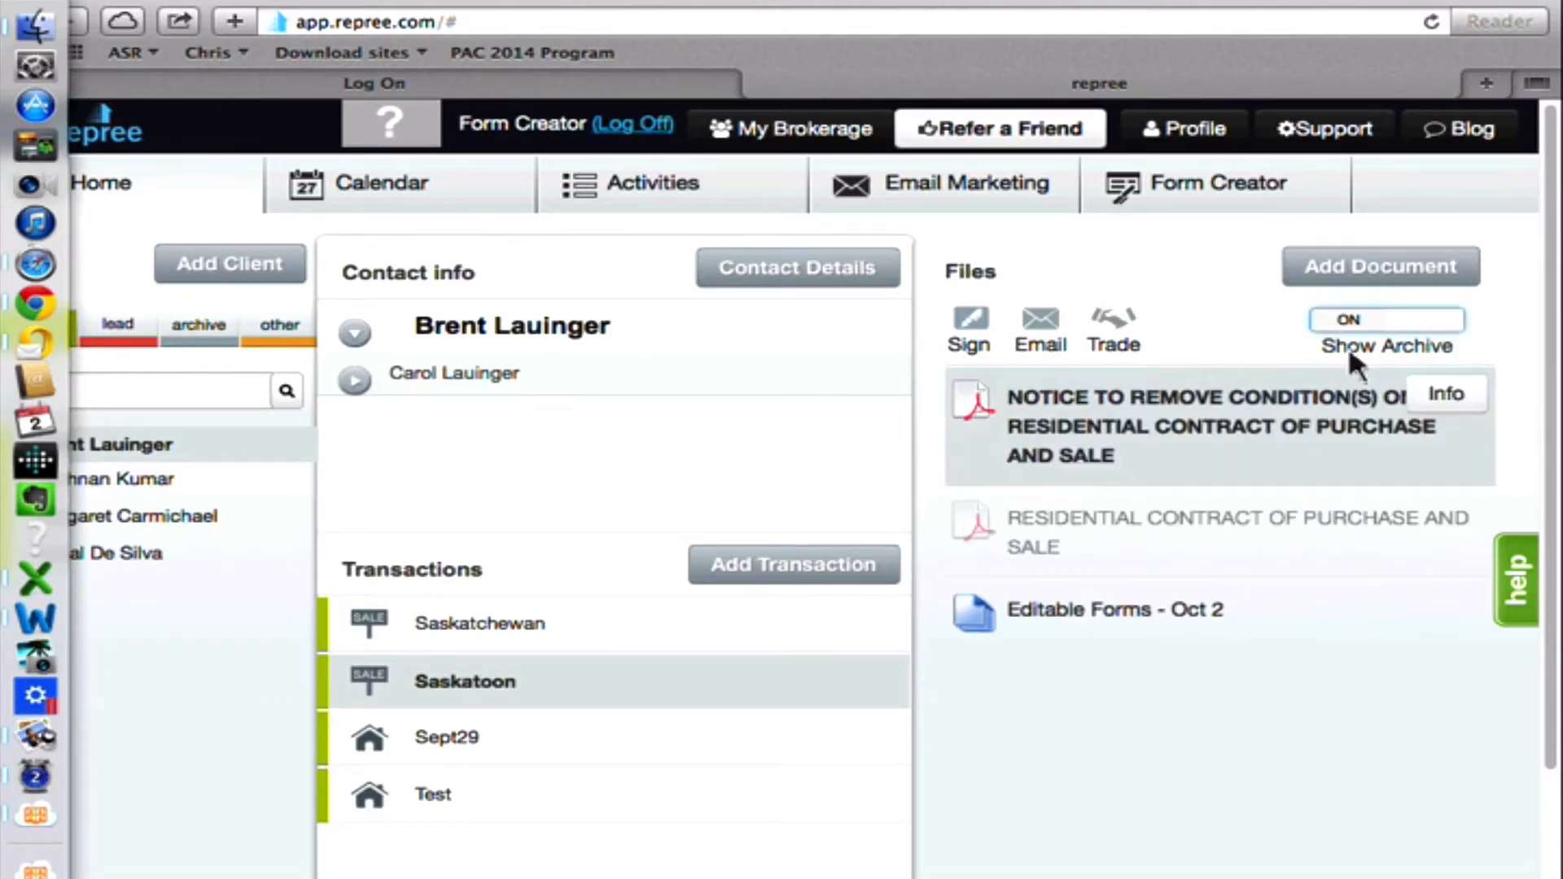
{"action": "left_click", "coordinate": [1356, 319]}
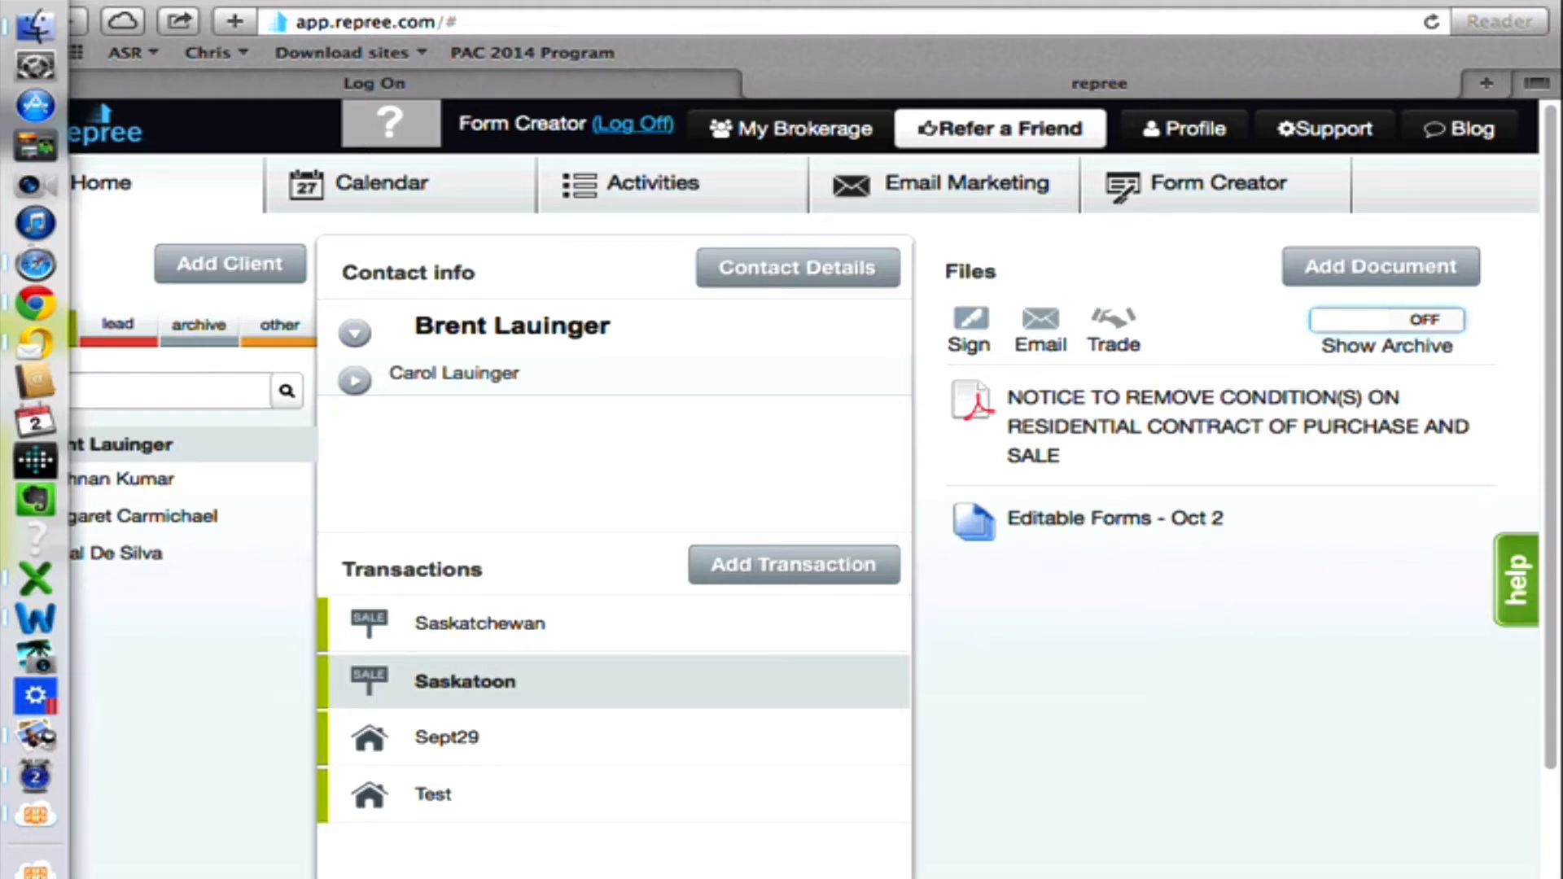
{"action": "left_click", "coordinate": [1042, 319]}
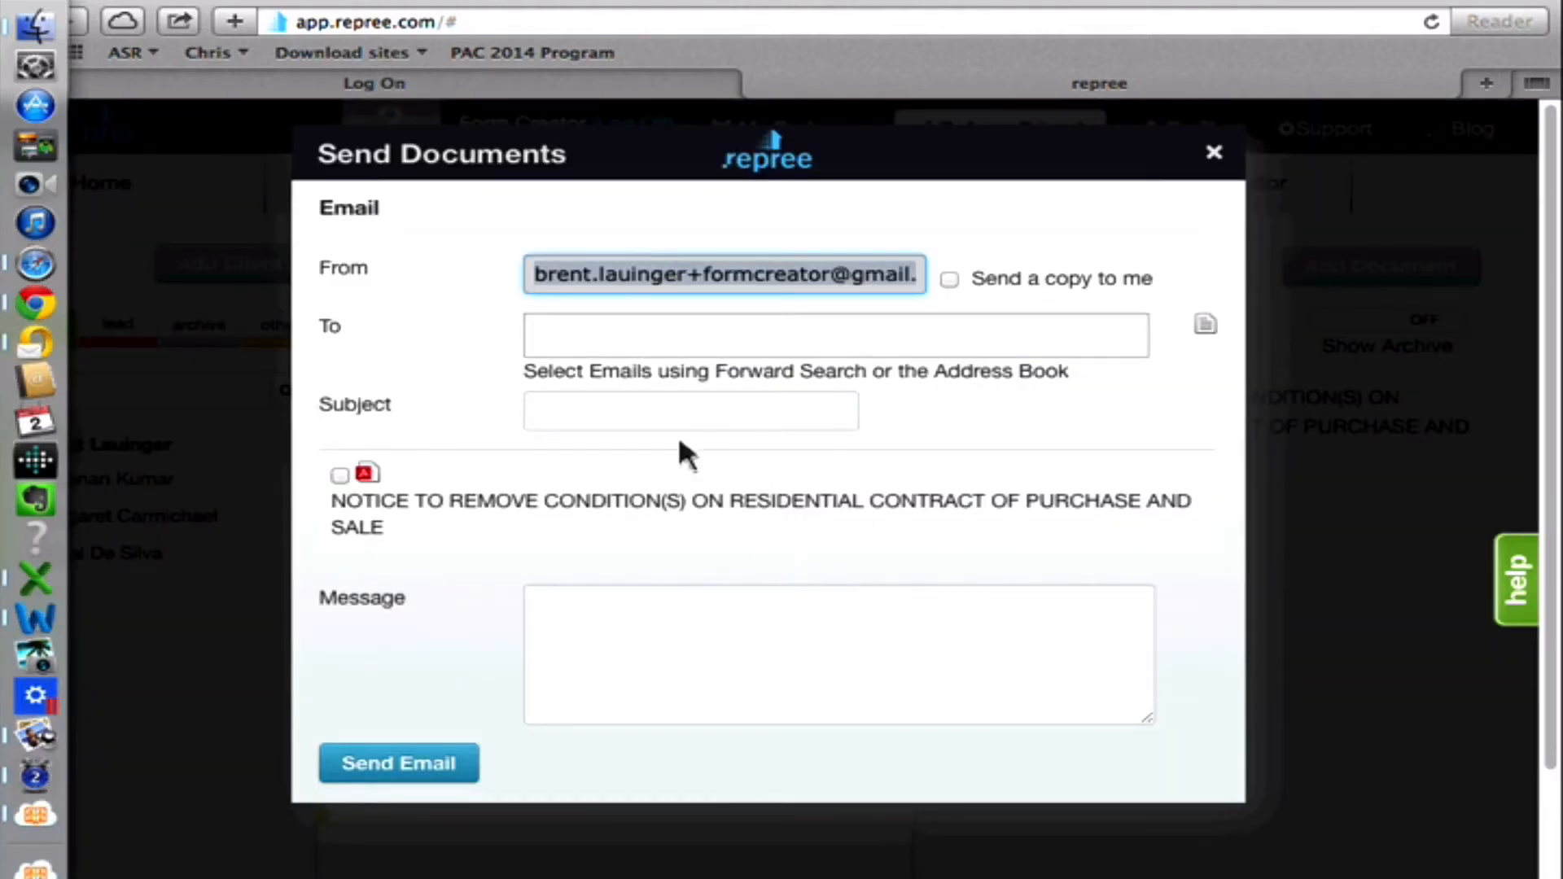
{"action": "left_click", "coordinate": [1214, 154]}
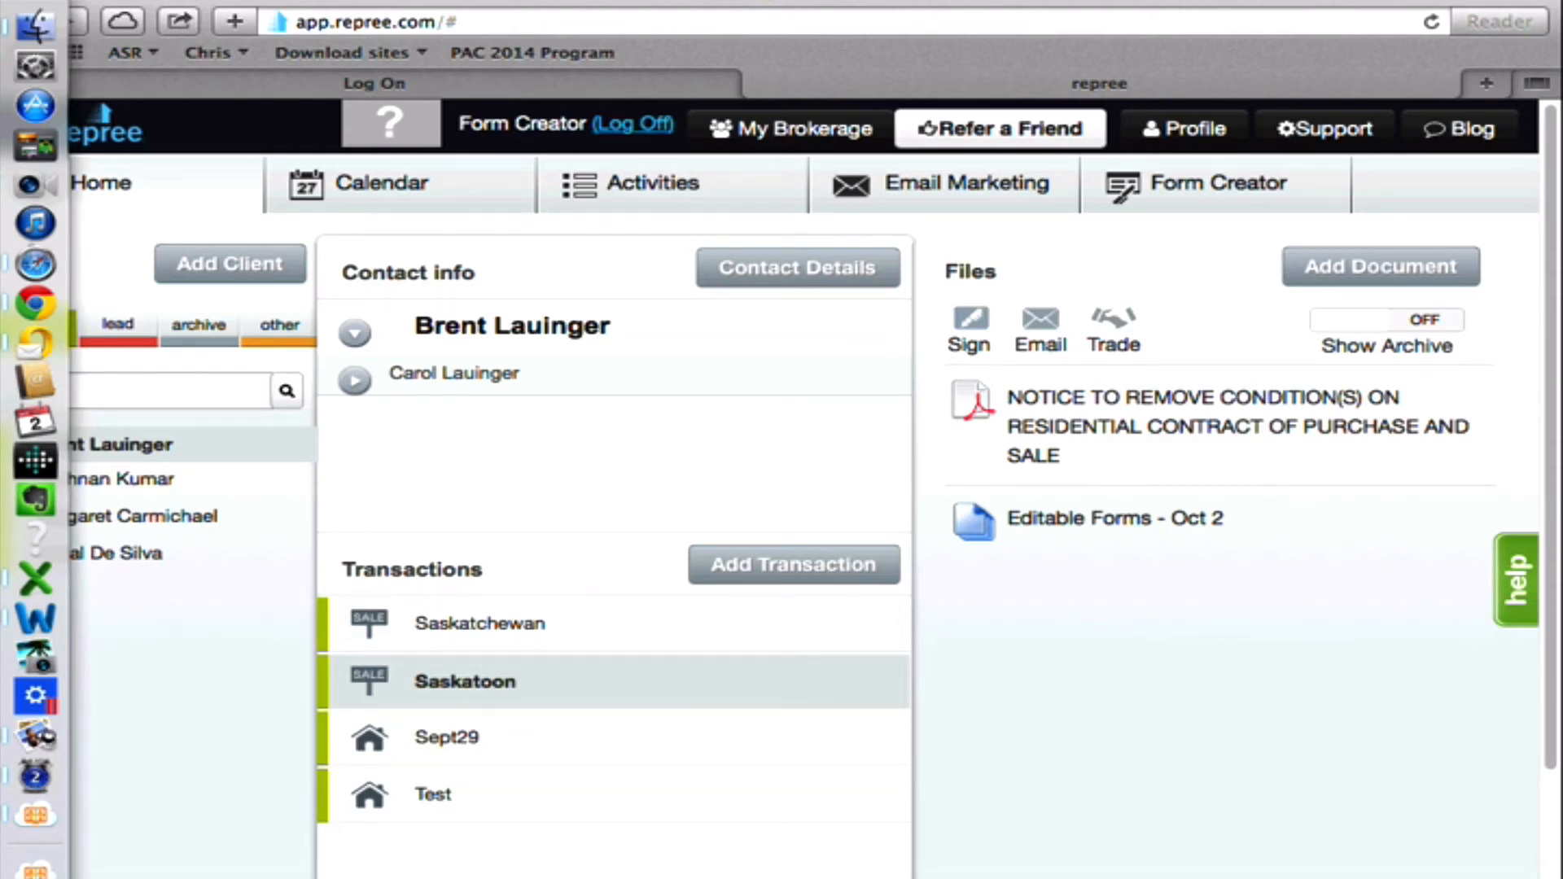
View the weekly calendar, and look at the support options in the help window from the client overview.
{"action": "left_click", "coordinate": [379, 174]}
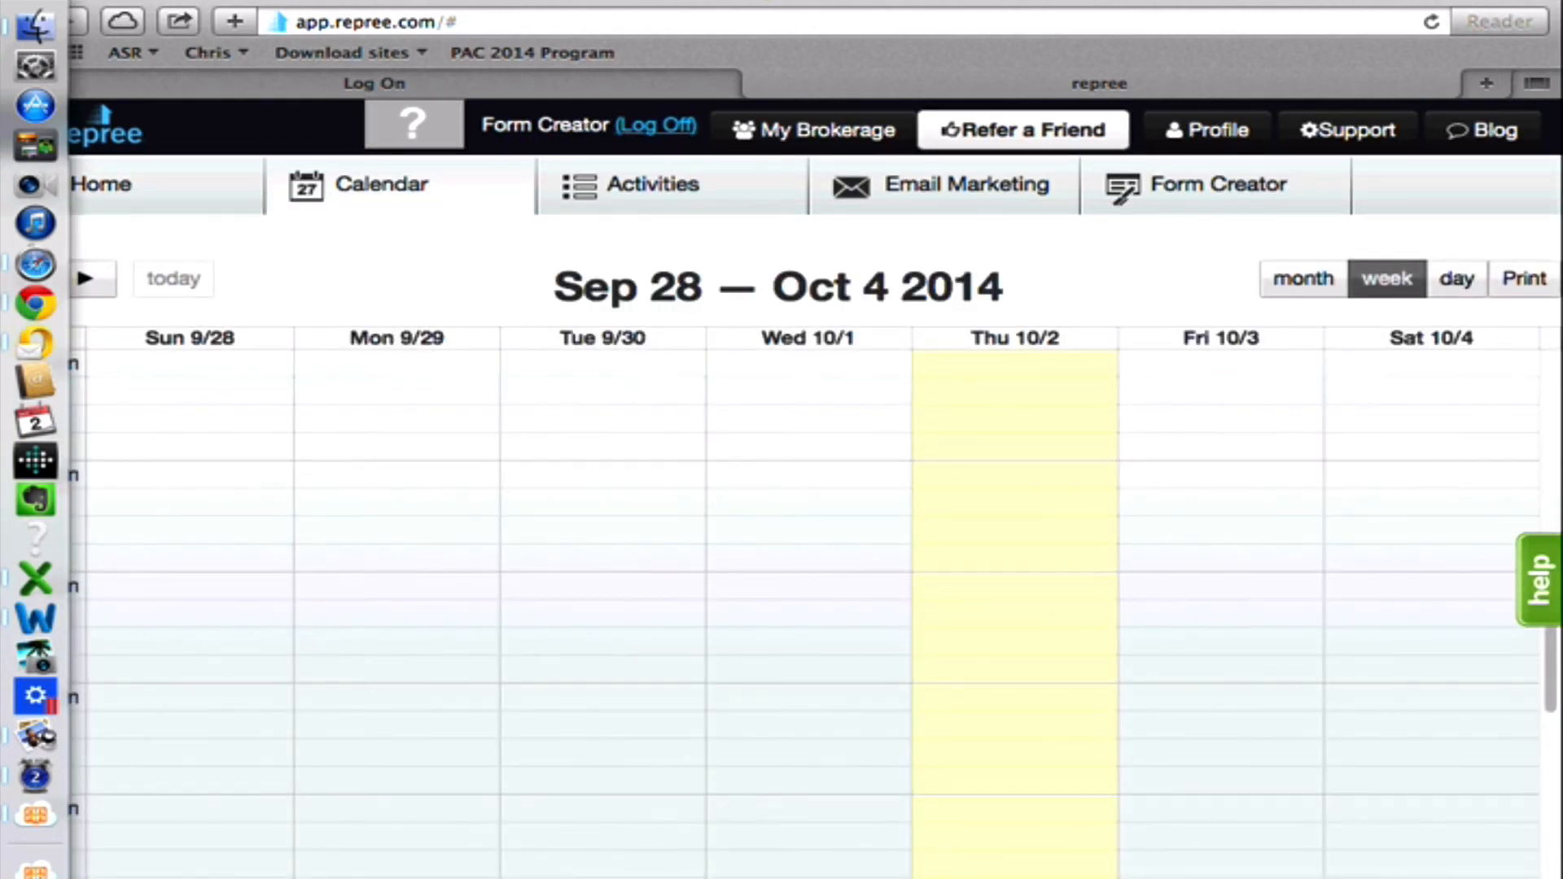
{"action": "left_click", "coordinate": [158, 196]}
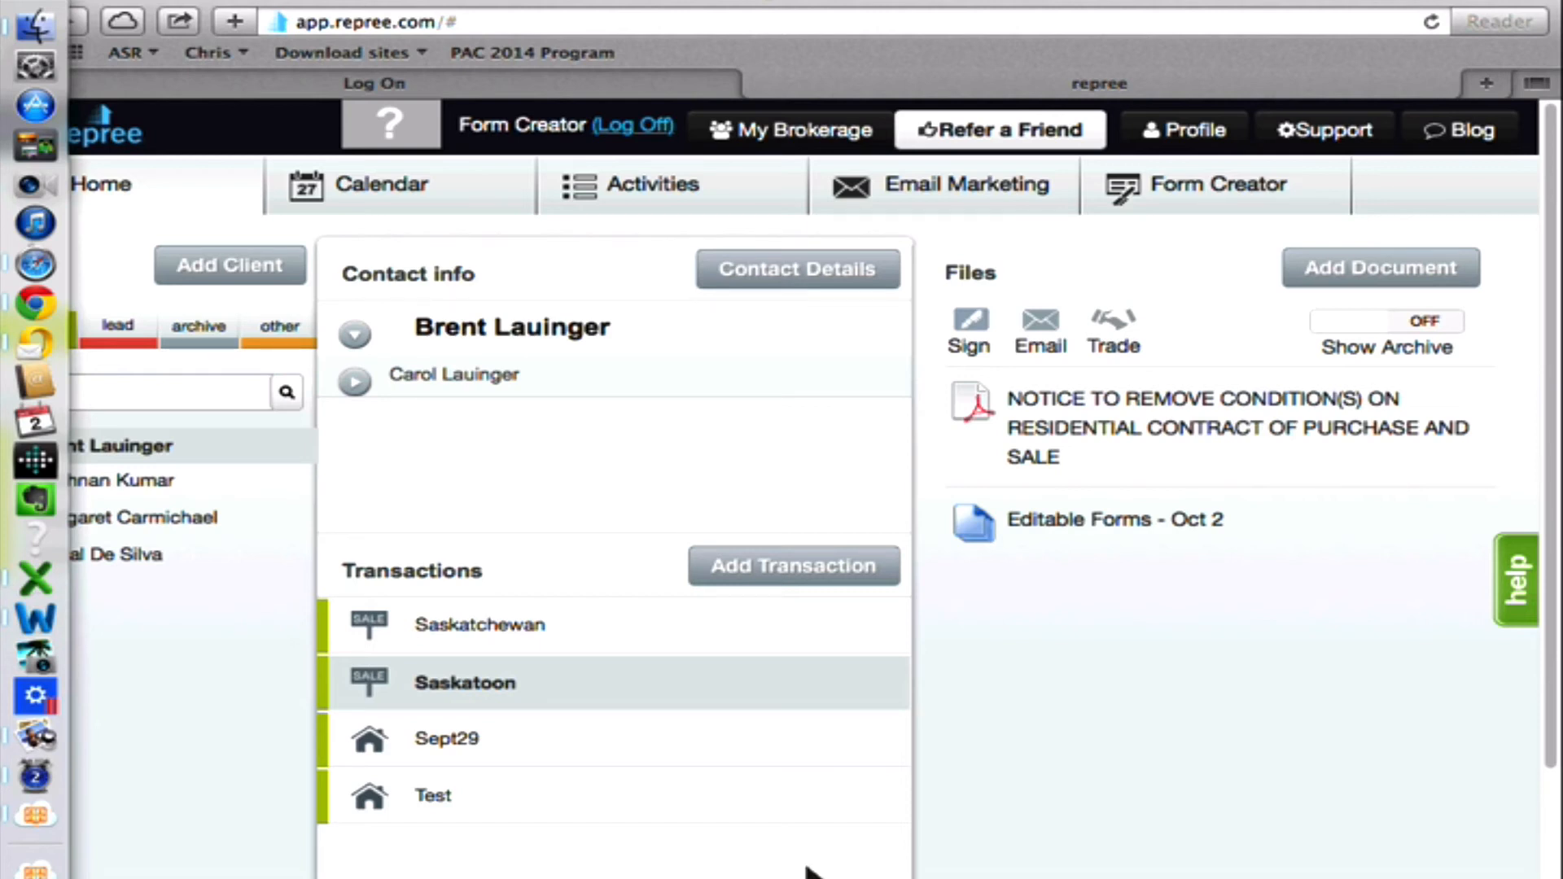
{"action": "left_click", "coordinate": [1507, 560]}
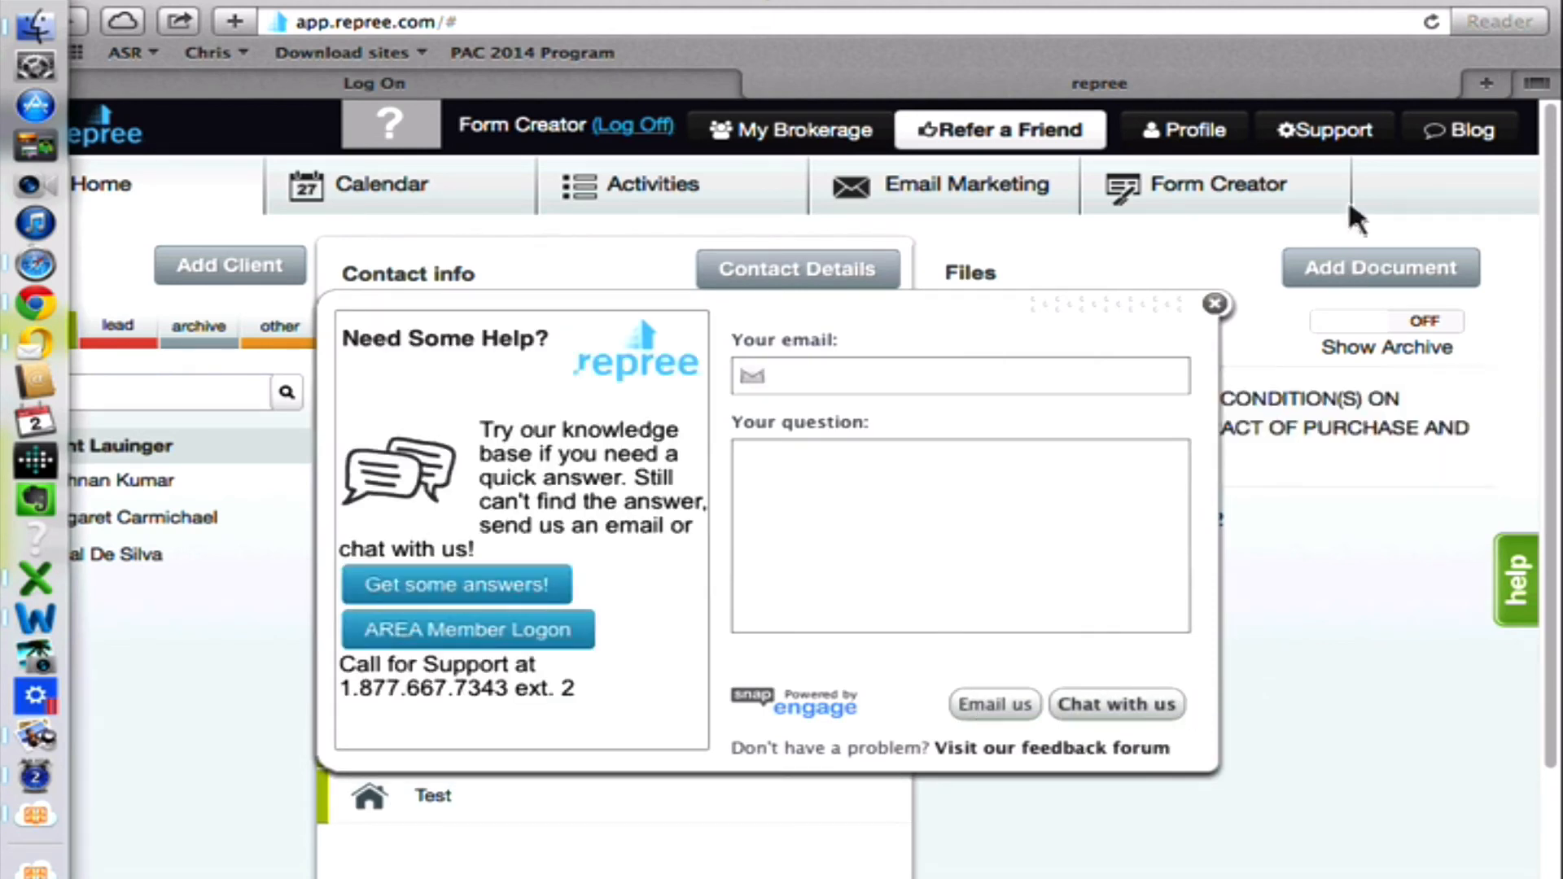
{"action": "left_click", "coordinate": [1214, 304]}
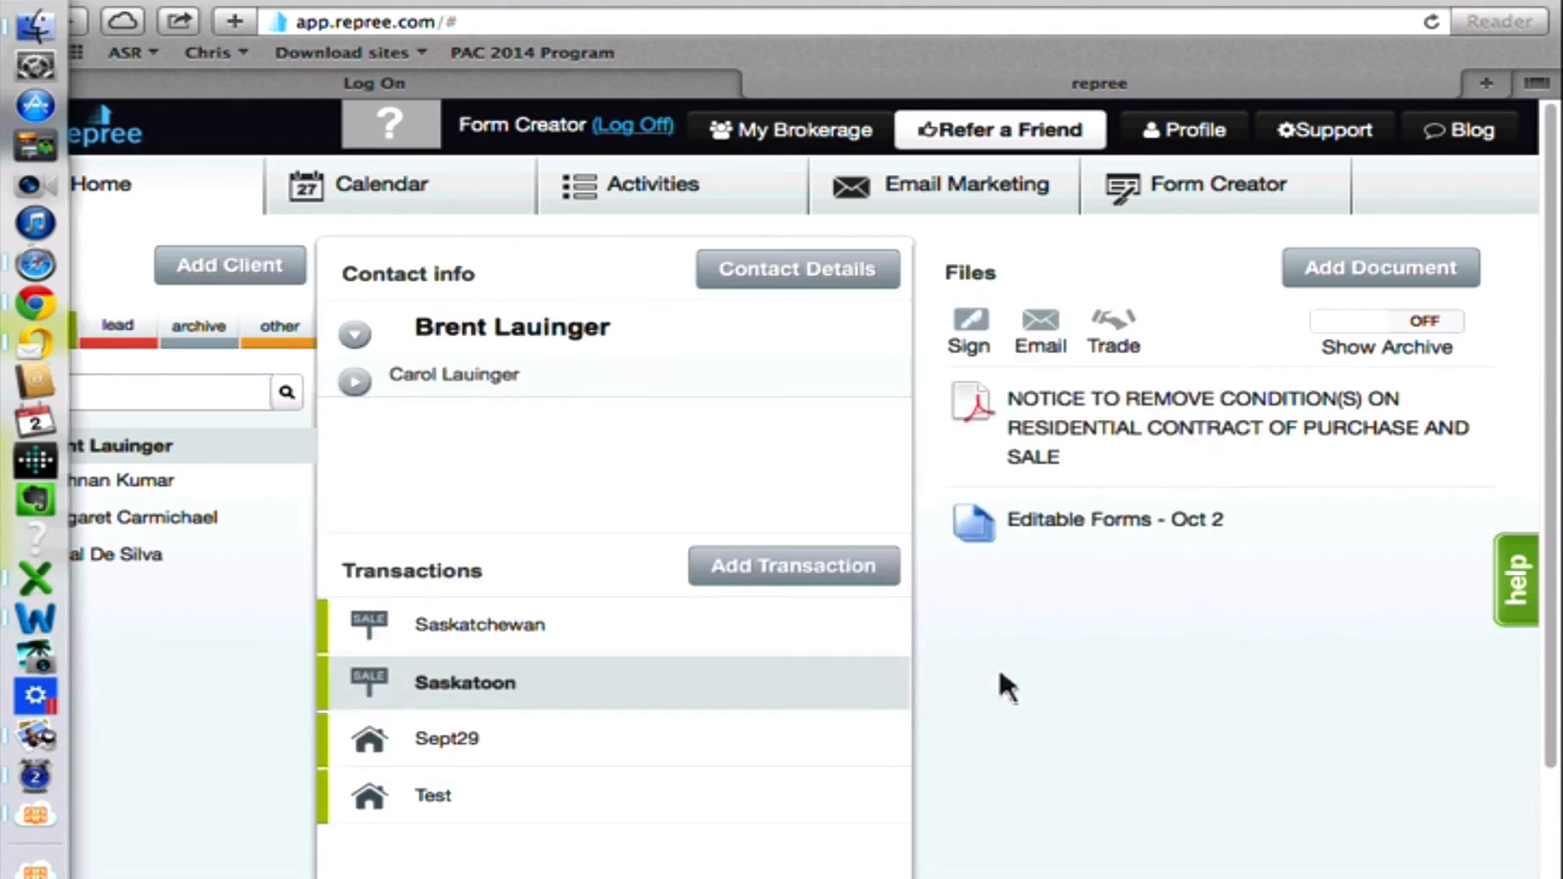